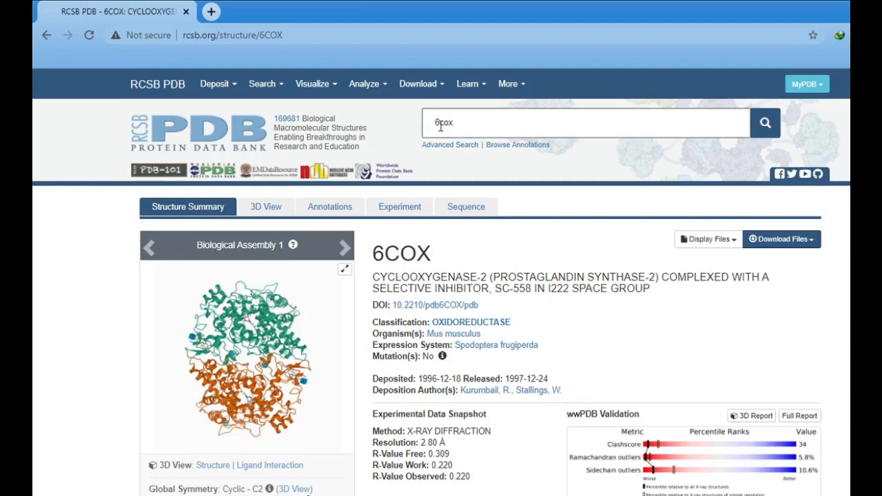
Examine the 6COX entry's structure summary, including its macromolecule chains and its small-molecule ligands
drag(434, 124, 460, 123)
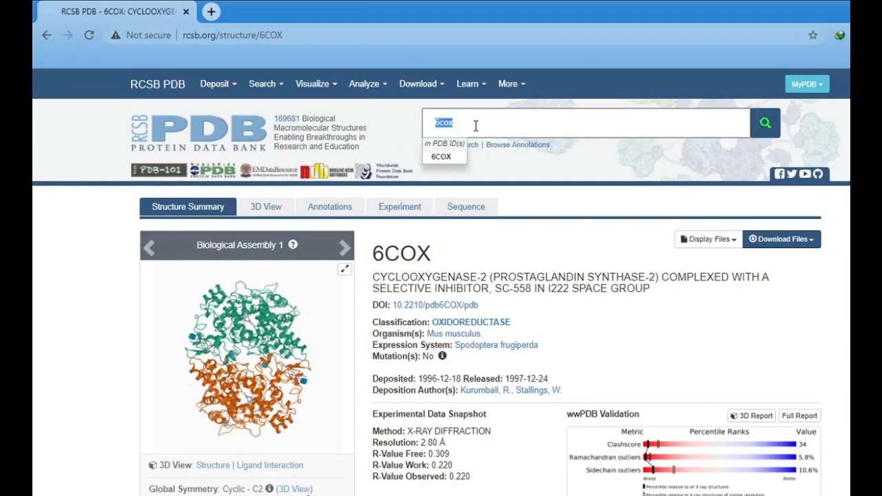
click(474, 125)
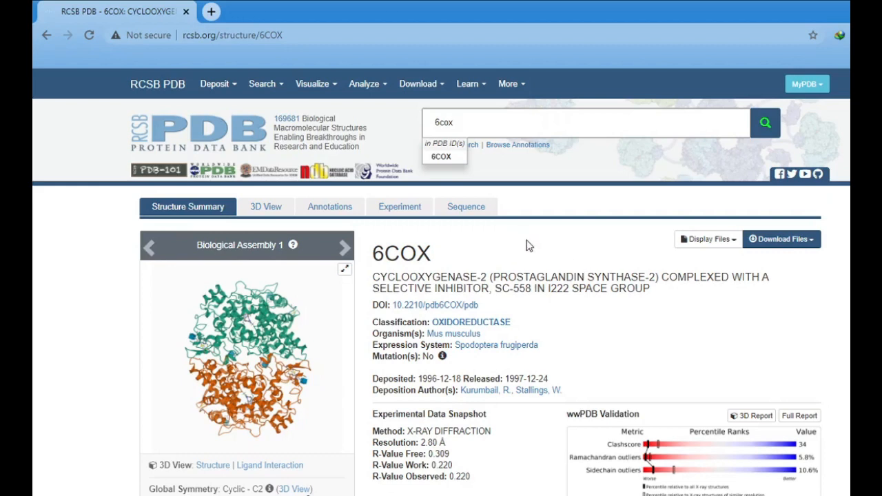
scroll(585, 275, down, 1)
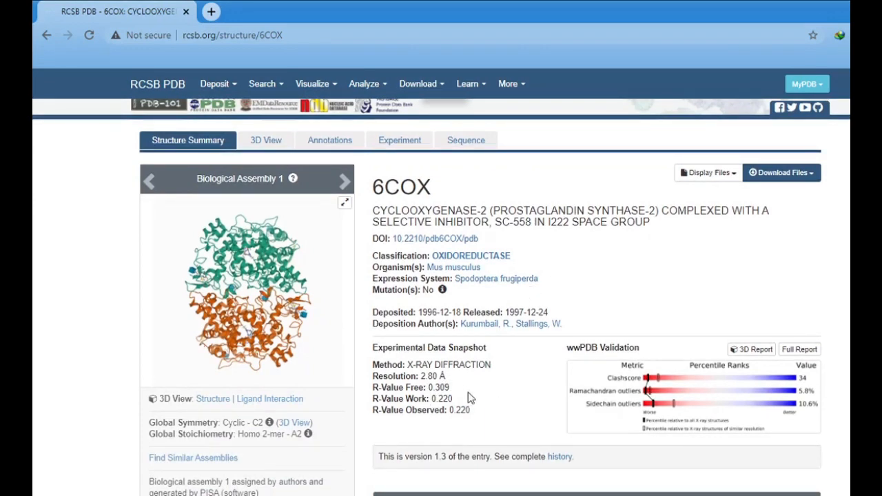
scroll(444, 282, down, 7)
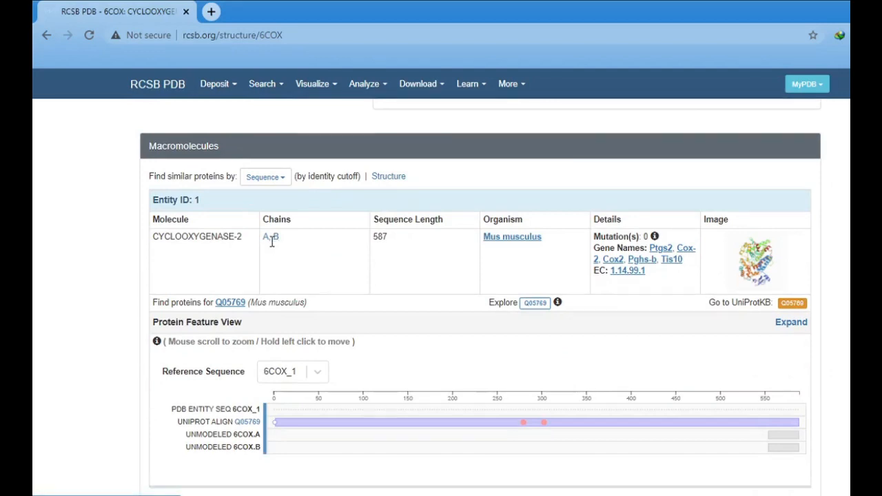
scroll(354, 254, down, 4)
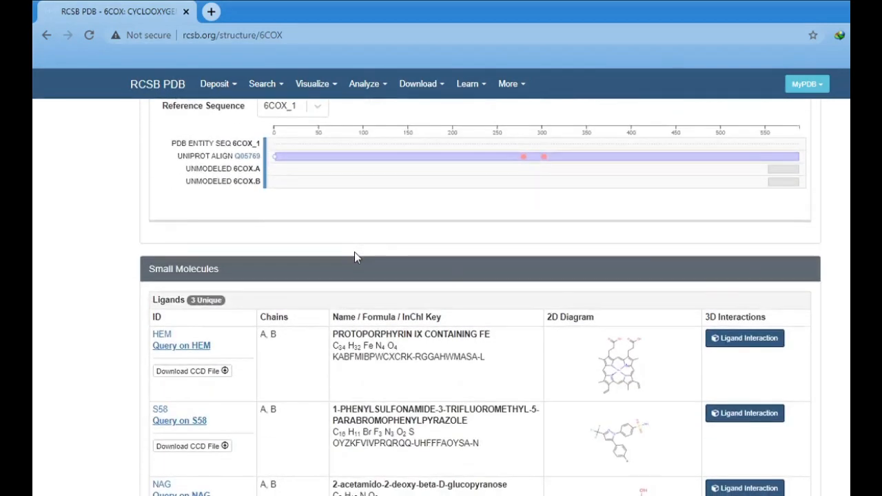
scroll(354, 252, down, 2)
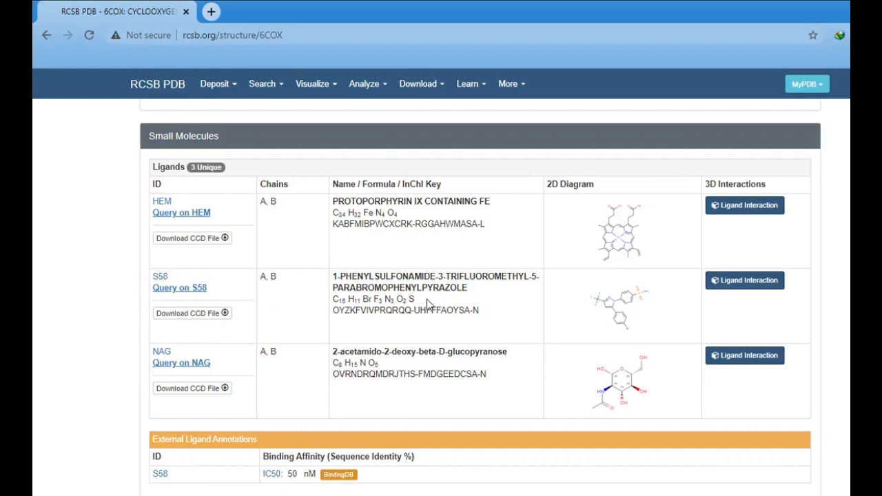
scroll(429, 305, up, 1)
scroll(427, 303, down, 3)
scroll(427, 303, down, 1)
scroll(431, 299, up, 15)
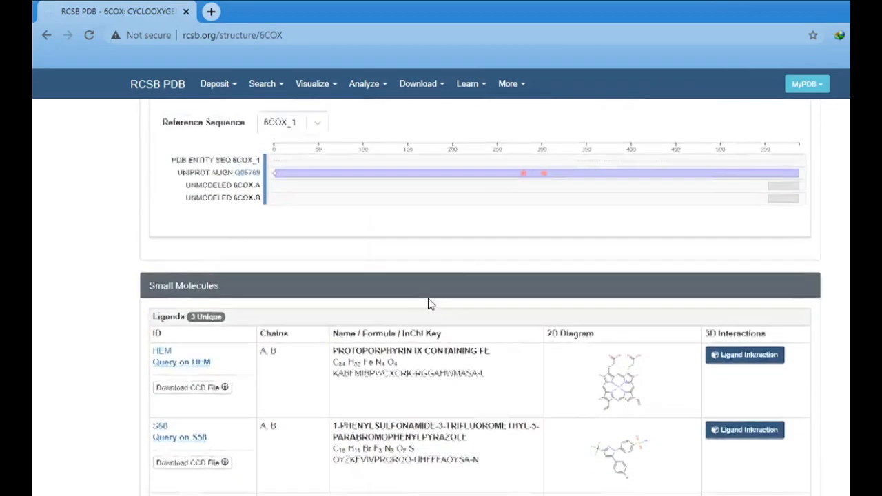
scroll(482, 289, up, 5)
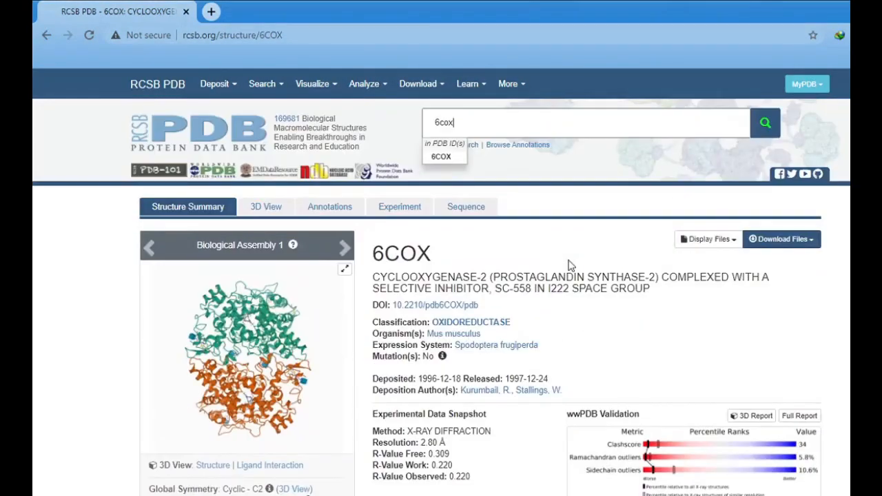
Download the 6COX structure file in PDB Format
scroll(647, 248, down, 1)
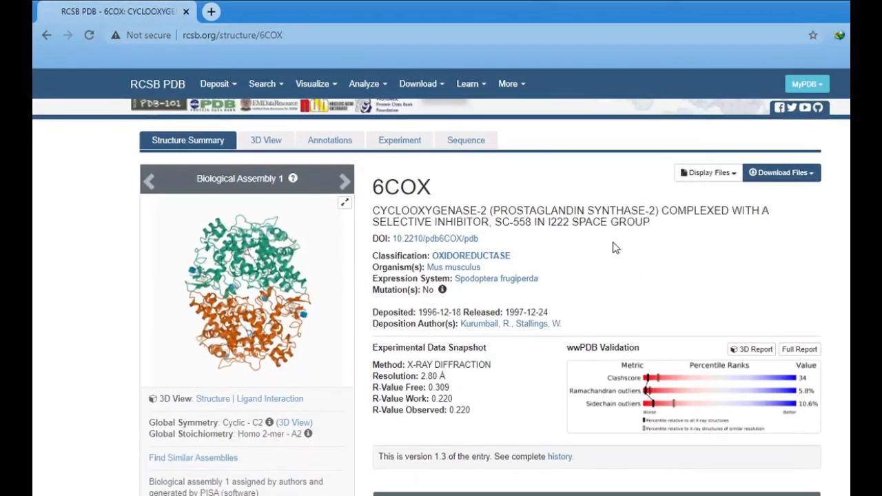
click(811, 178)
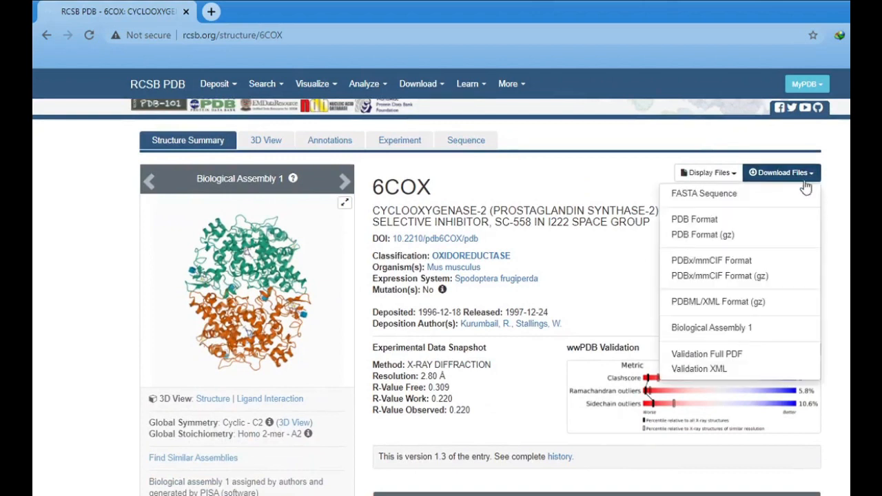
click(709, 220)
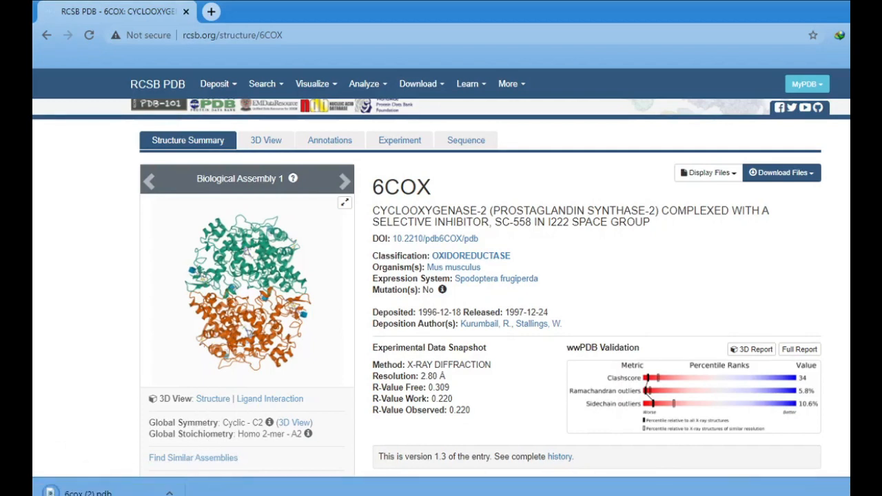
Switch to File Explorer and open the Video Docking folder on the DATA (D:) drive
click(146, 491)
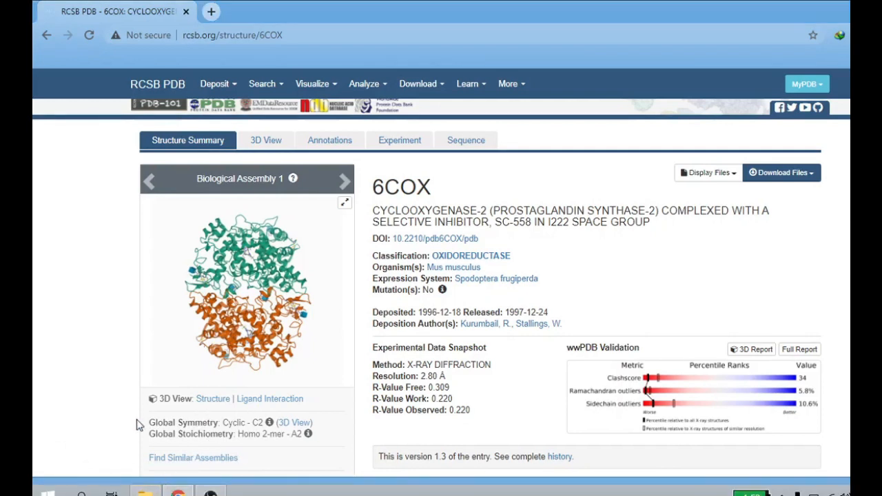
click(96, 328)
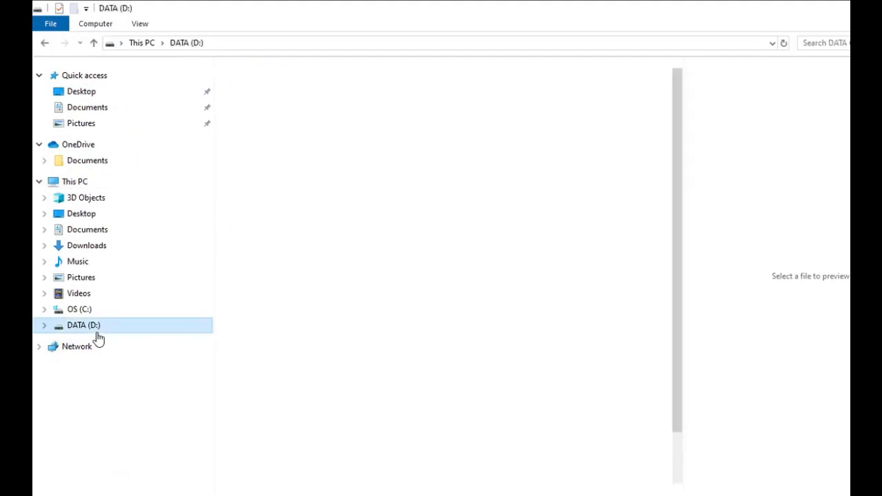
click(271, 438)
double_click(272, 438)
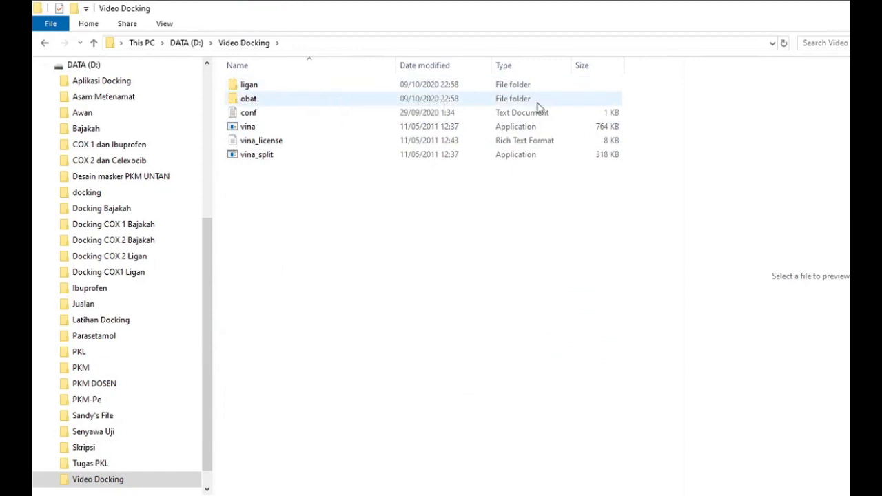
Check the Video Docking folder for the conf text file and the vina, vina_license and vina_split files
click(288, 120)
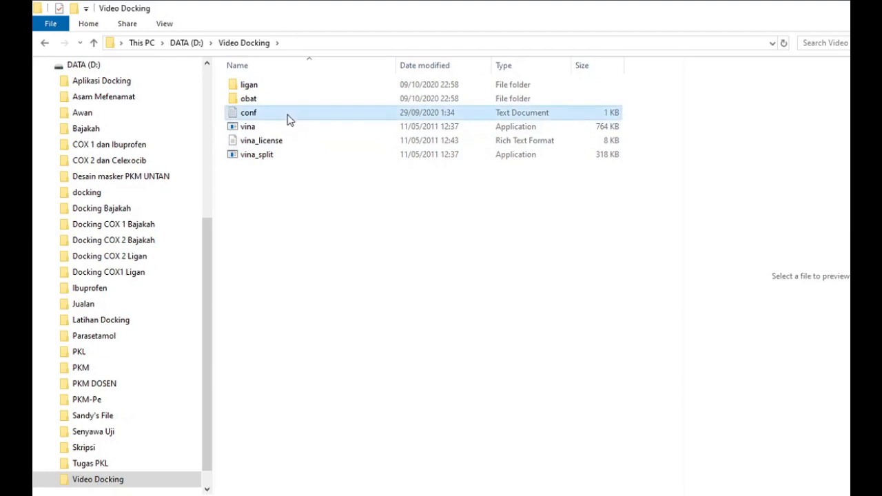
click(258, 178)
drag(248, 163, 248, 131)
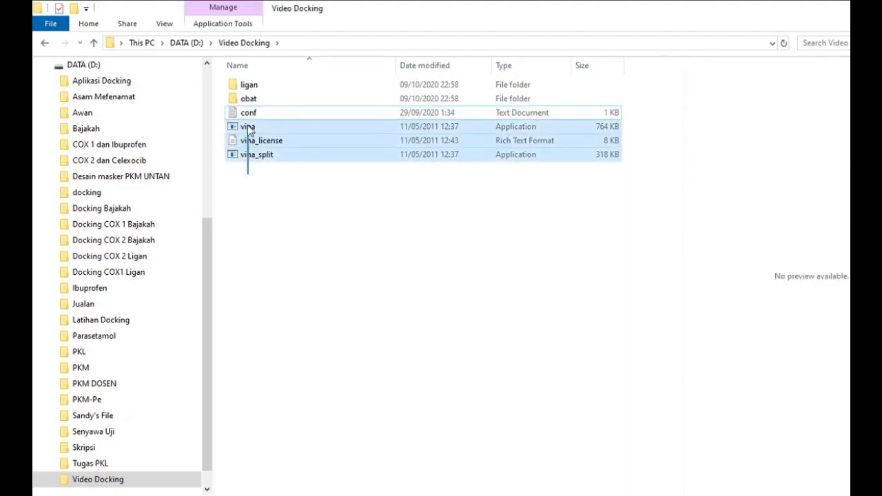
click(307, 216)
drag(265, 159, 247, 131)
click(283, 220)
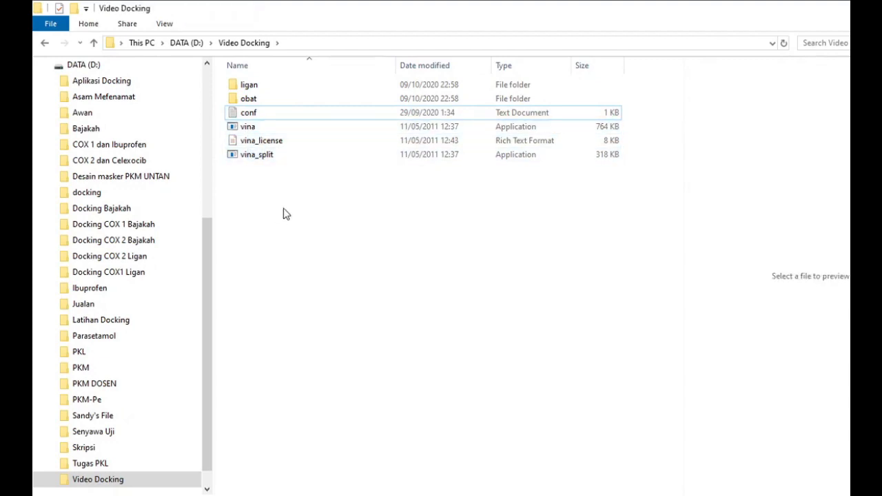
Copy the downloaded 6cox (2) file from Downloads into the ligan folder inside Video Docking
drag(211, 246, 210, 148)
click(138, 153)
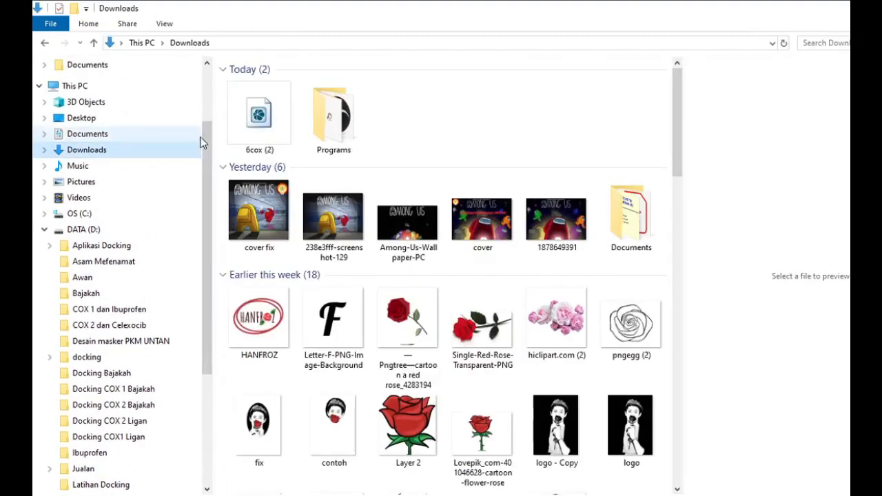
right_click(255, 118)
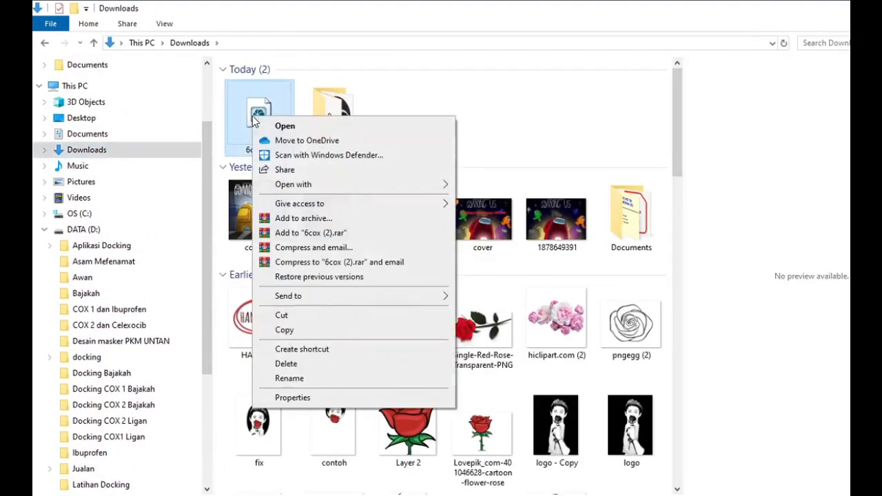
click(304, 331)
click(44, 43)
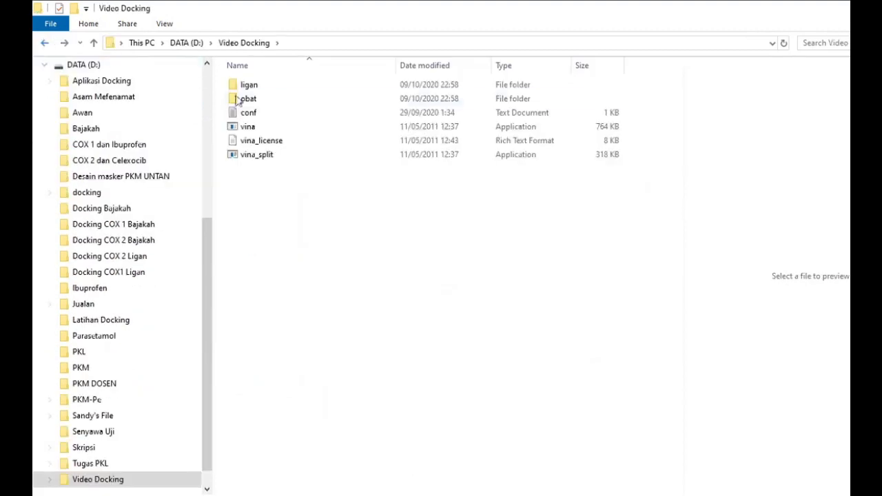
double_click(252, 88)
right_click(319, 120)
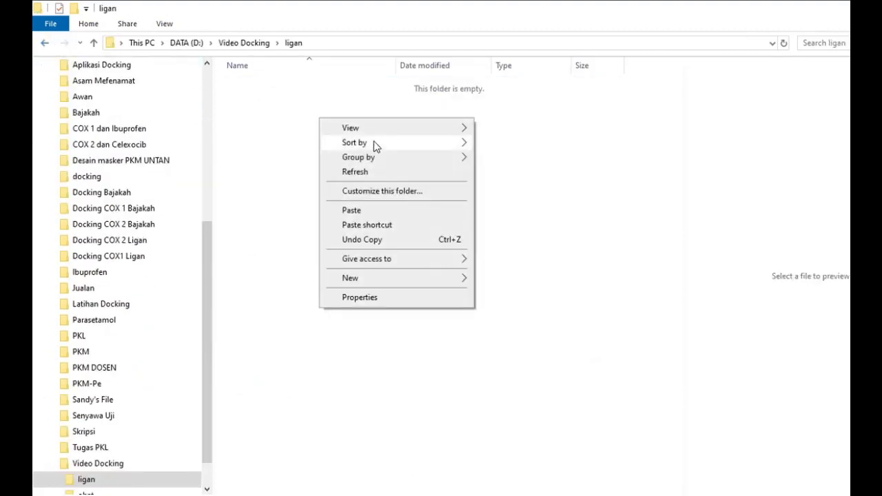
click(390, 211)
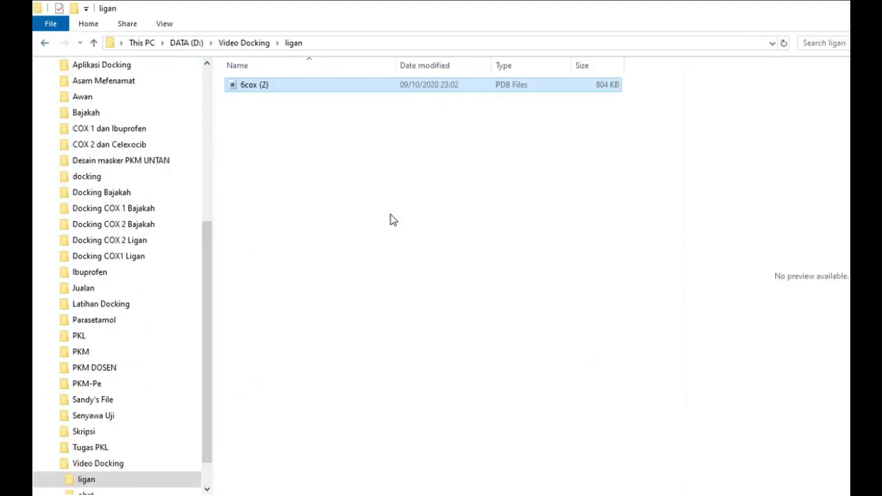
Rename the copied PDB file in the ligan folder as 6cox
click(383, 193)
click(278, 87)
click(277, 86)
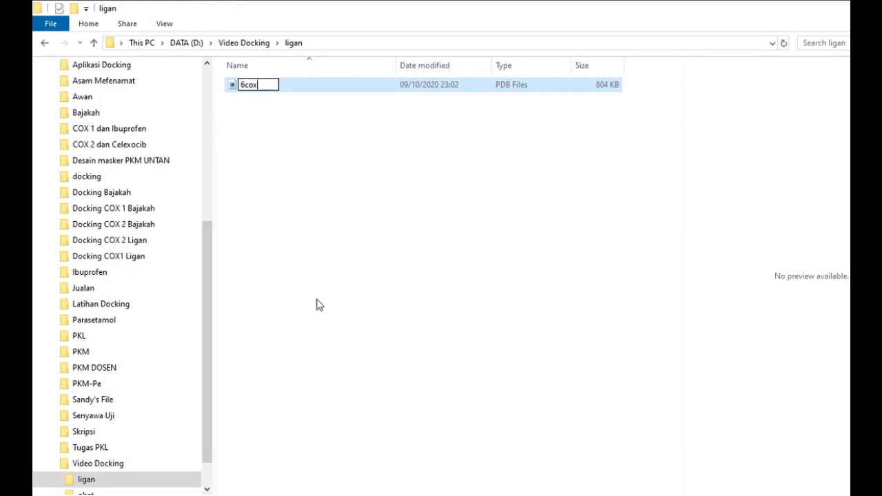
click(367, 331)
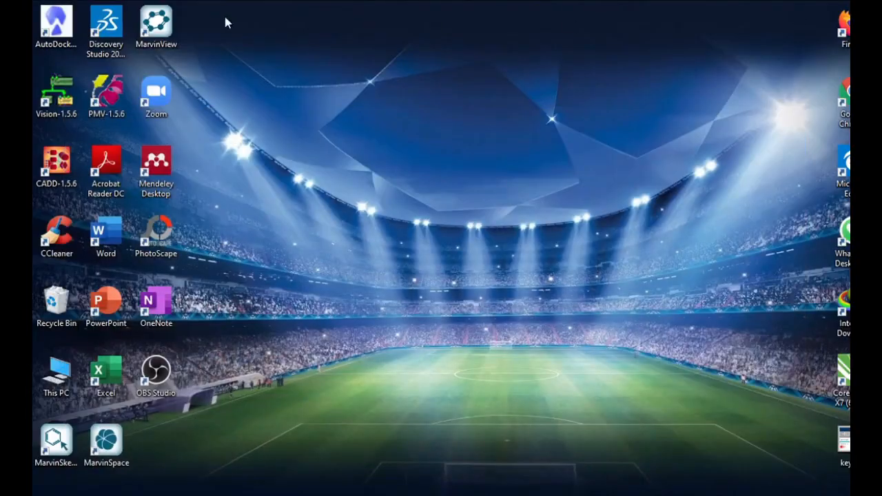
Launch AutoDockTools from the desktop and postpone the registration request
double_click(59, 34)
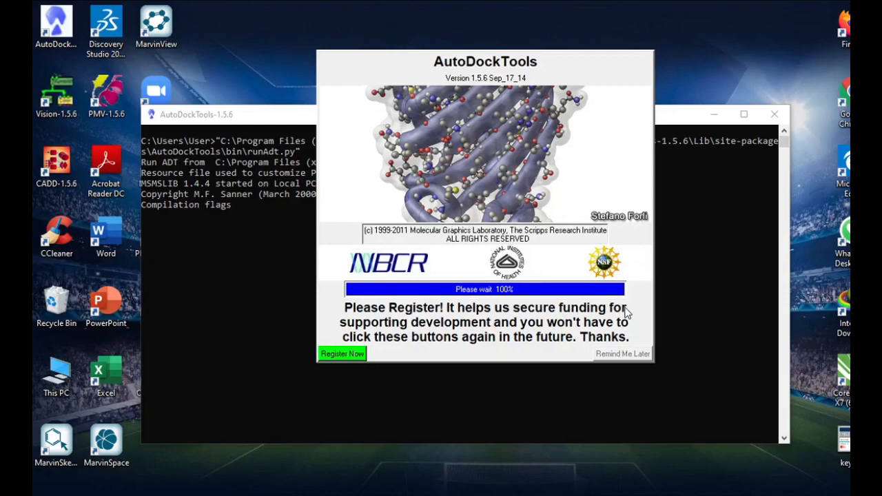
click(626, 349)
click(482, 7)
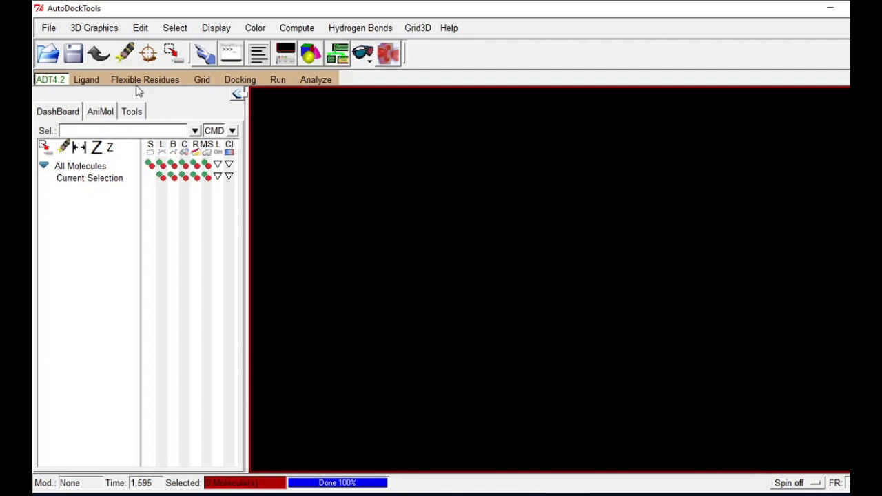
Set the Startup Directory user preference to D:\Video Docking\ligan, copying the path from File Explorer, and dismiss the preferences
click(48, 28)
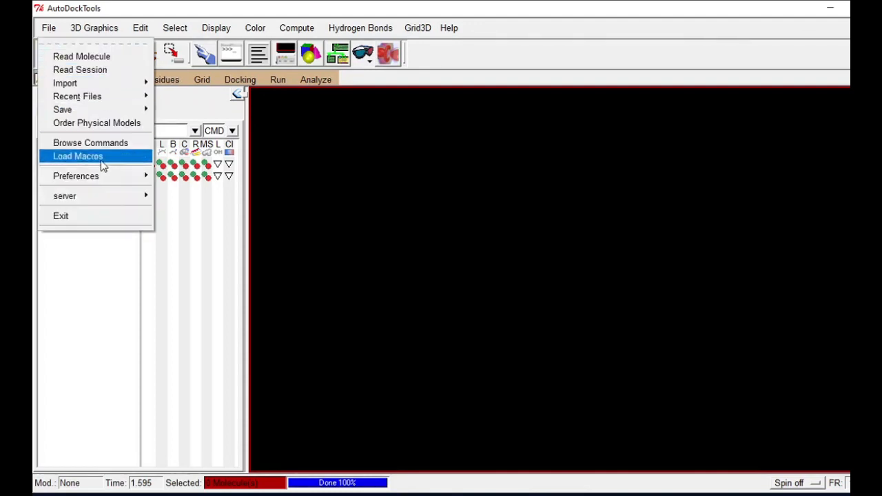
mouse_move(103, 175)
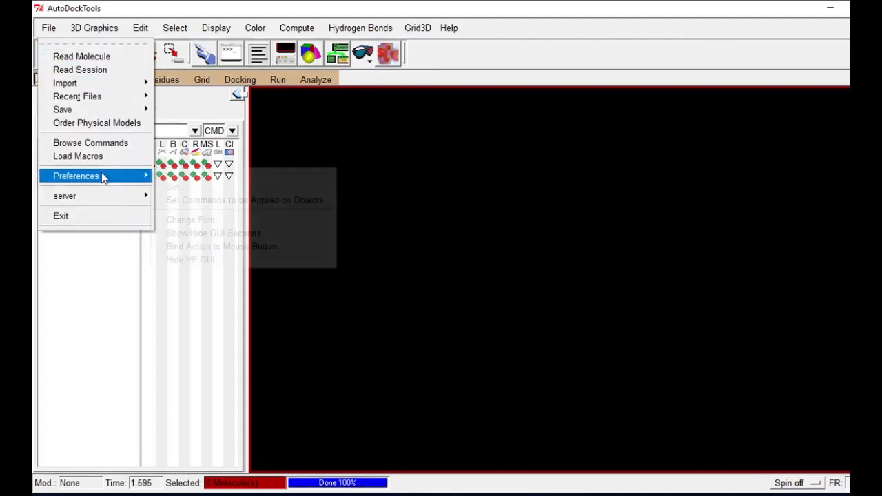
click(172, 188)
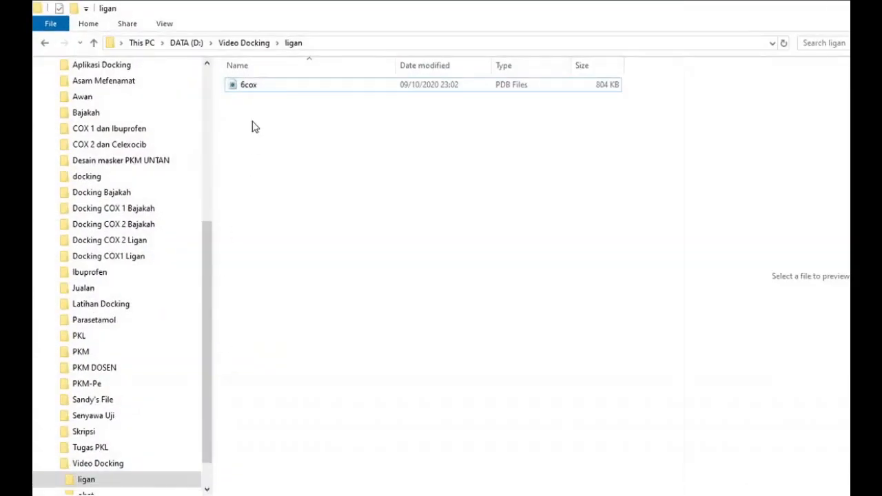
click(318, 41)
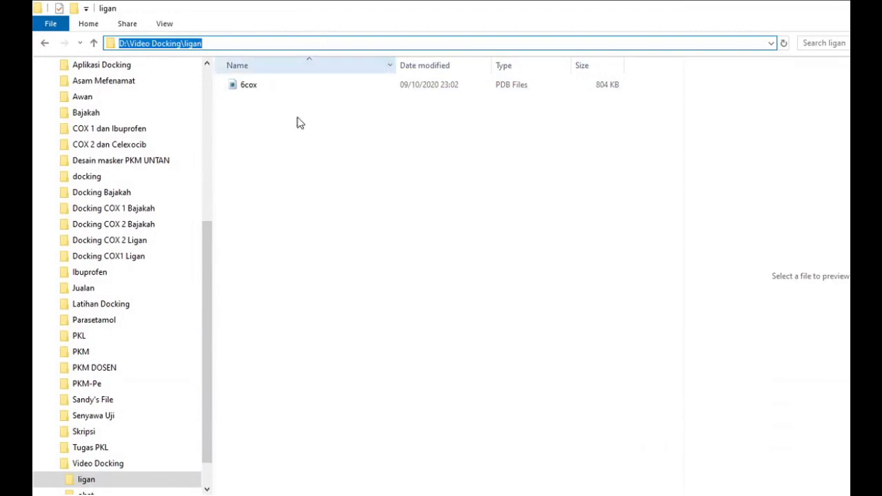
mouse_move(178, 494)
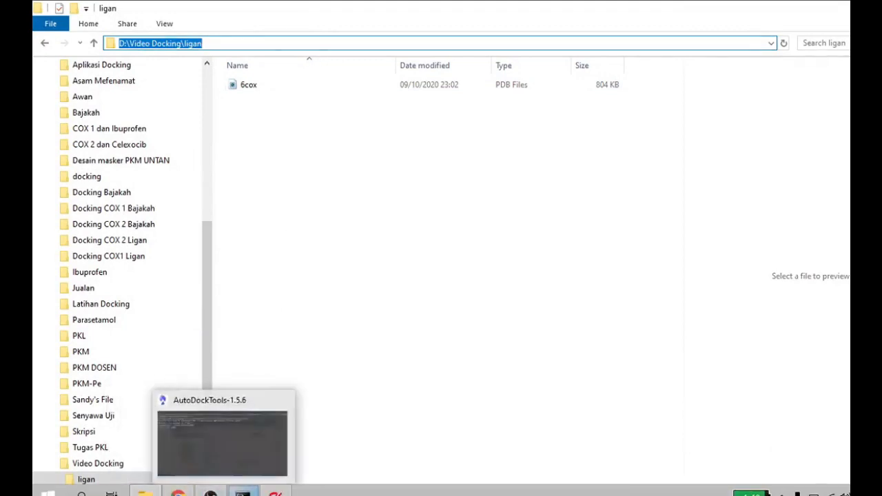
mouse_move(243, 494)
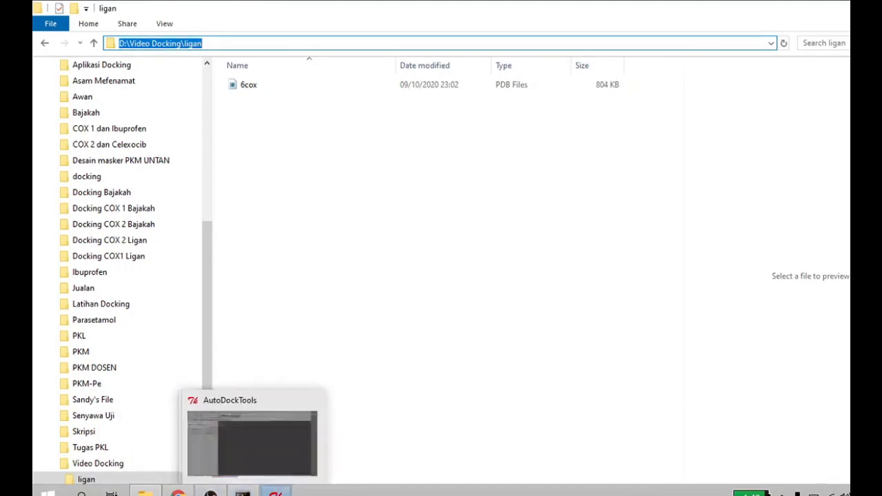
click(275, 493)
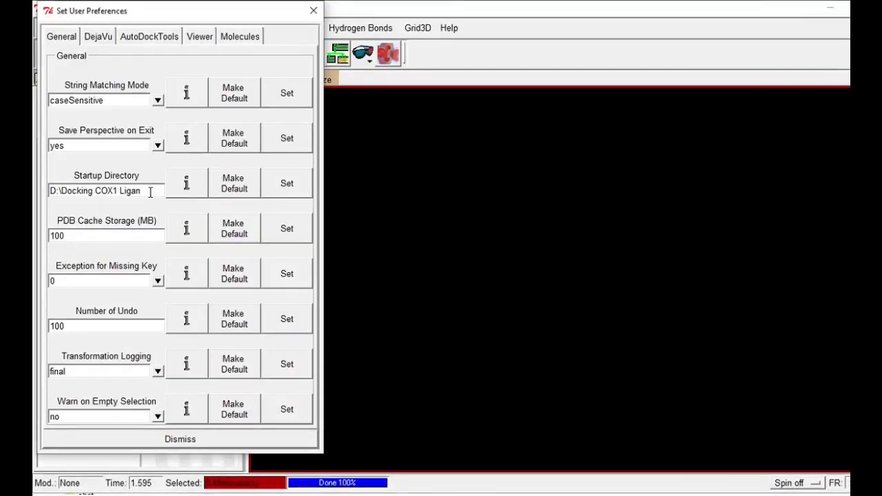
drag(153, 191, 35, 186)
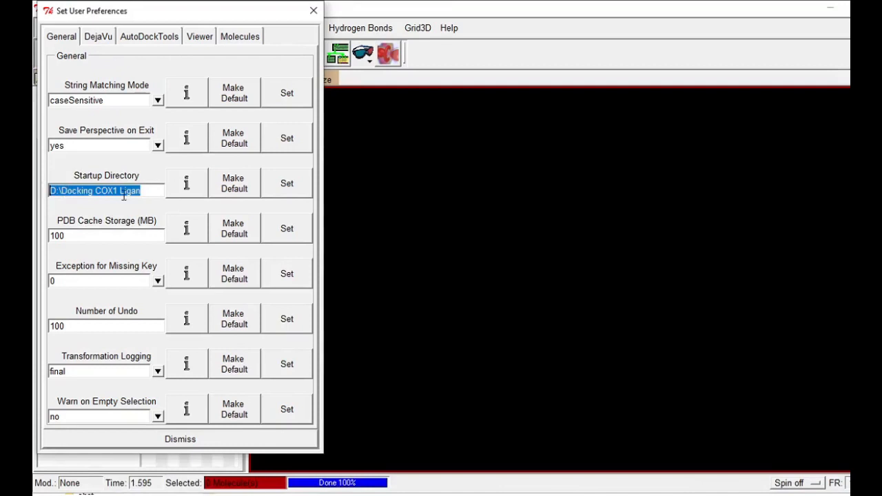
key(ctrl+v)
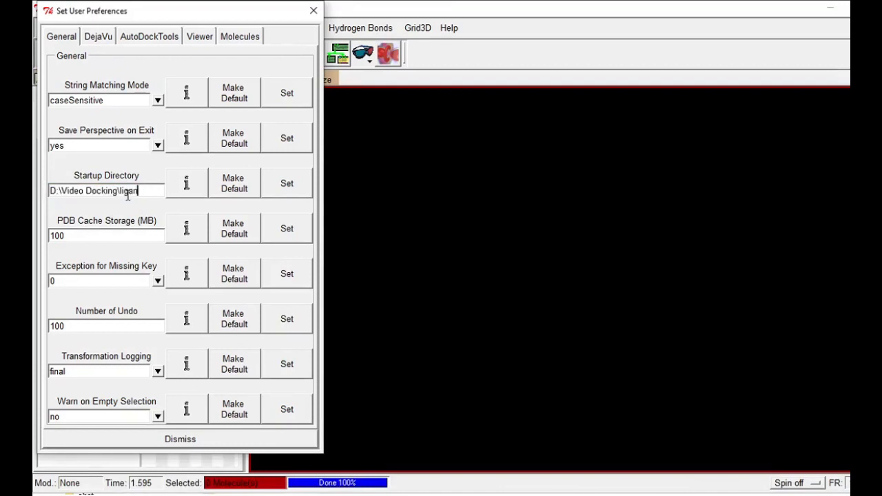
click(186, 182)
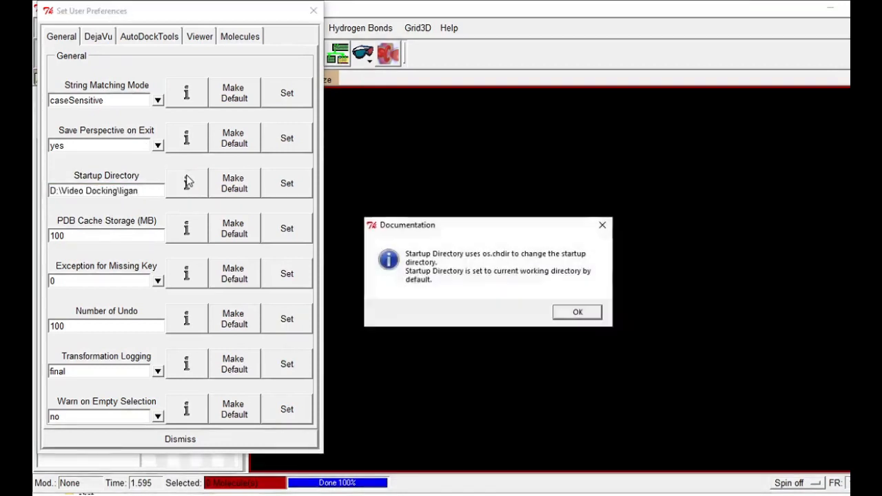
click(575, 312)
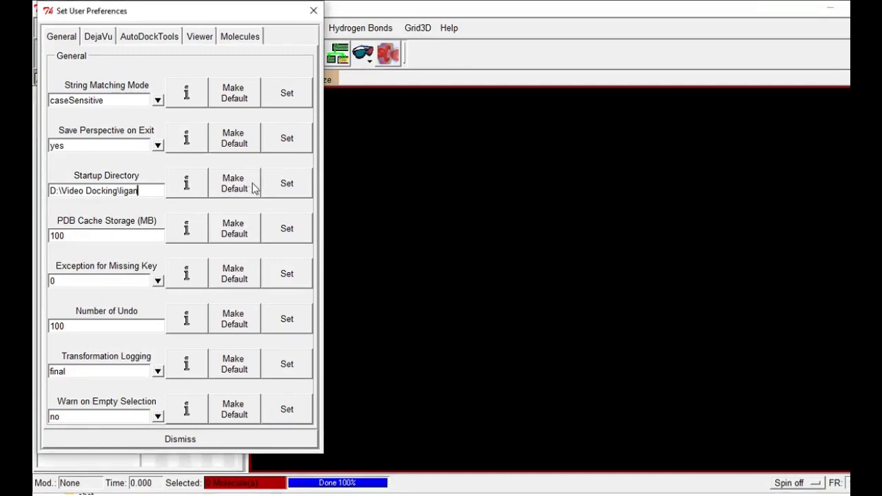
click(214, 436)
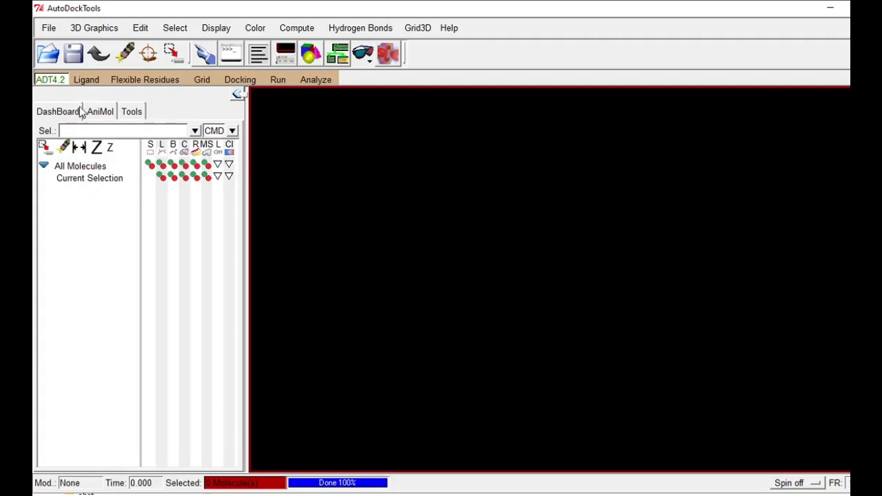
Read the 6cox molecule file from the ligan folder into the viewer
click(49, 29)
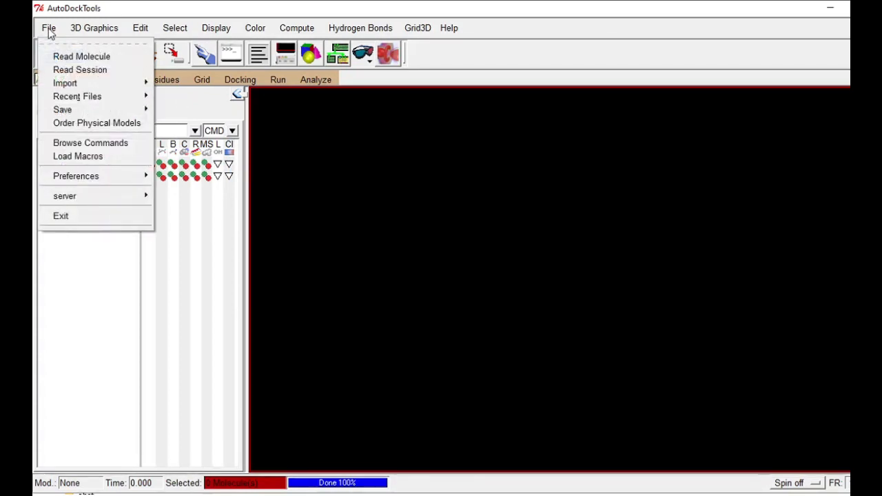
click(69, 57)
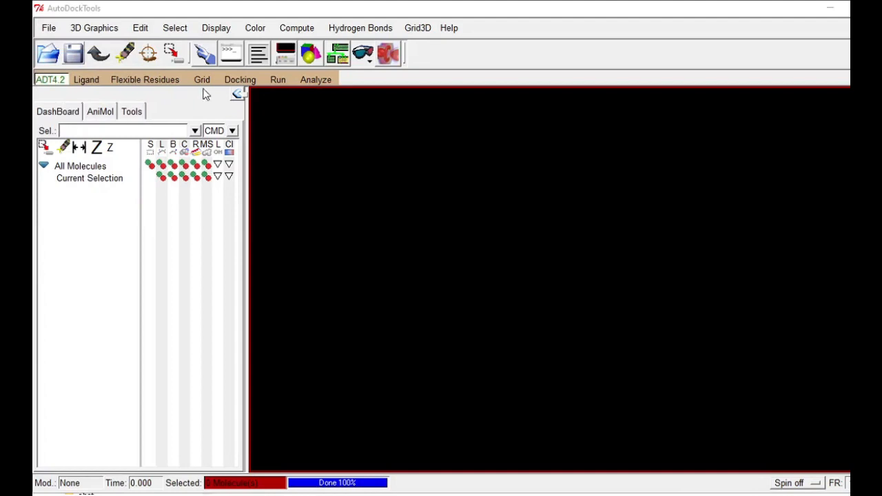
double_click(393, 119)
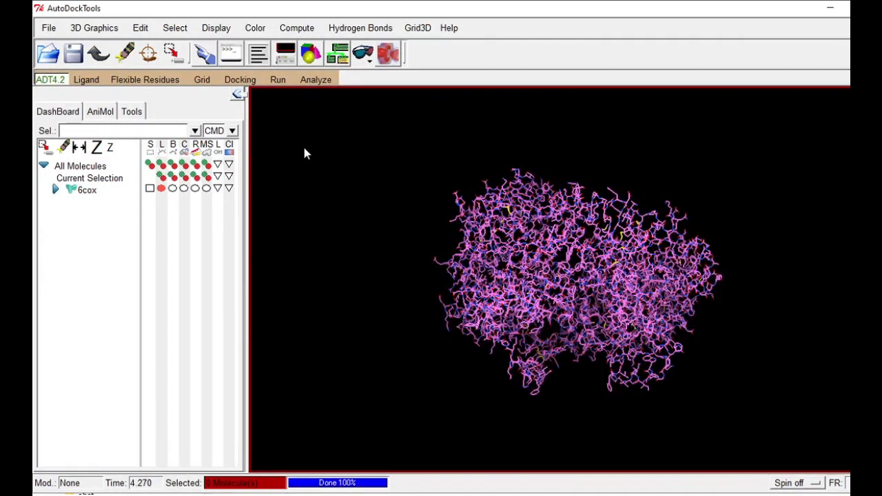
Expand 6cox and its chain A in the molecule tree and select the ligand residue S58701
click(56, 190)
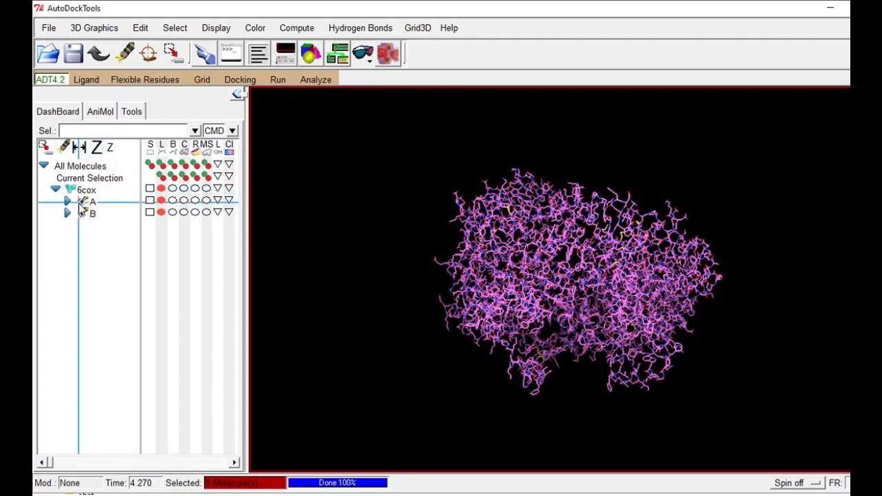
click(67, 200)
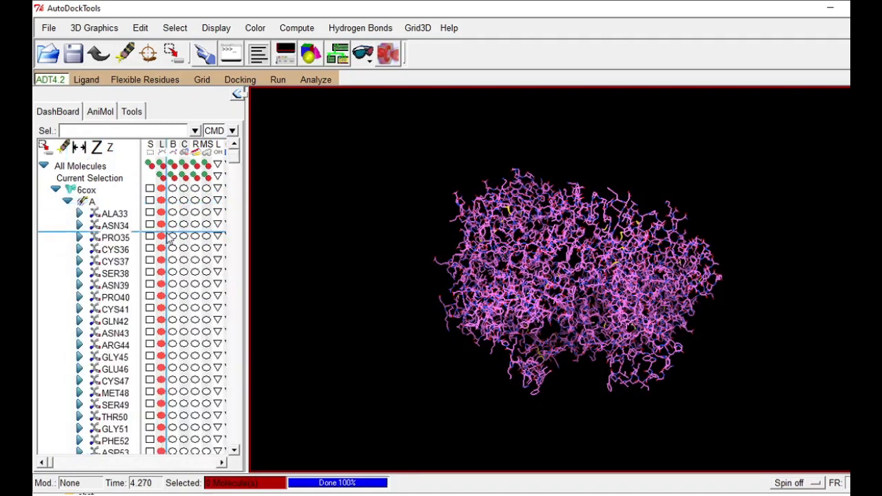
scroll(232, 187, down, 2)
drag(236, 158, 235, 444)
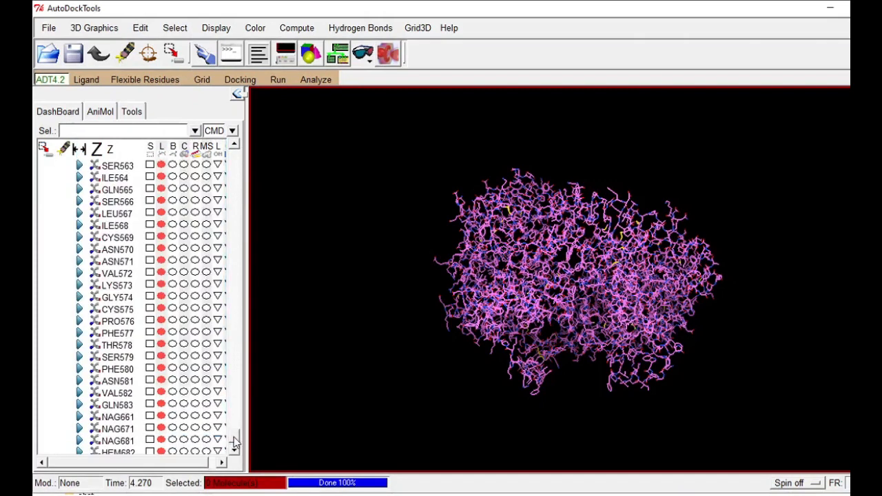
scroll(170, 418, down, 3)
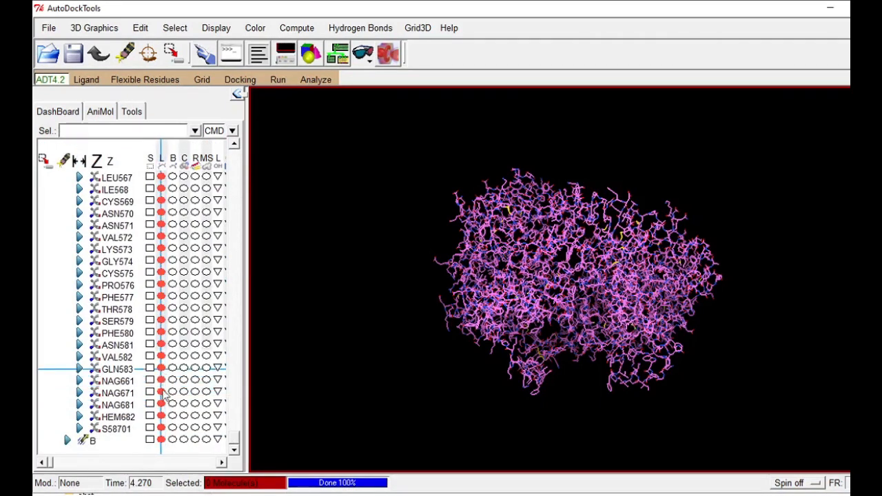
click(149, 428)
click(148, 428)
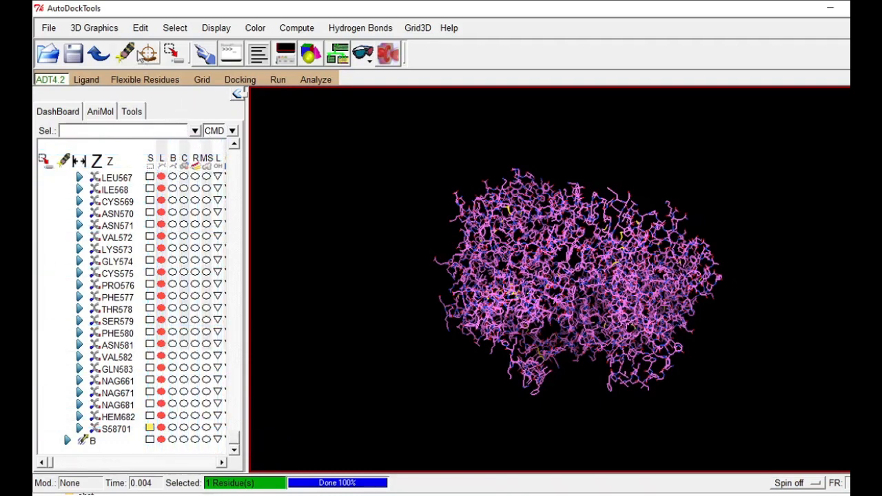
Write the selected S58701 residue as a PDB file named ligan in the D:\Video Docking\ligan folder
click(51, 28)
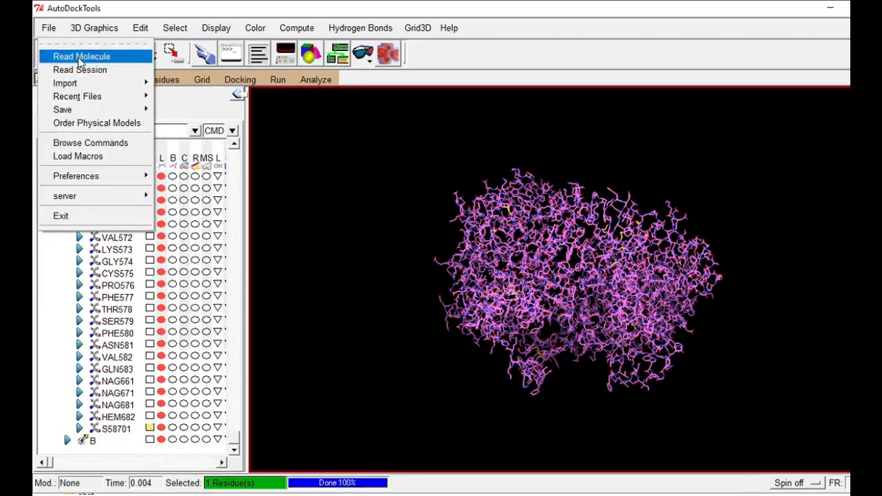
mouse_move(118, 113)
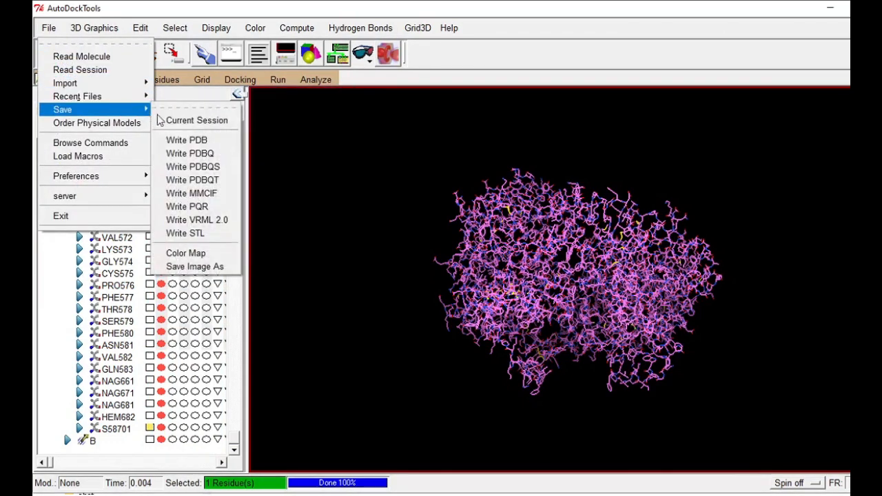
click(187, 140)
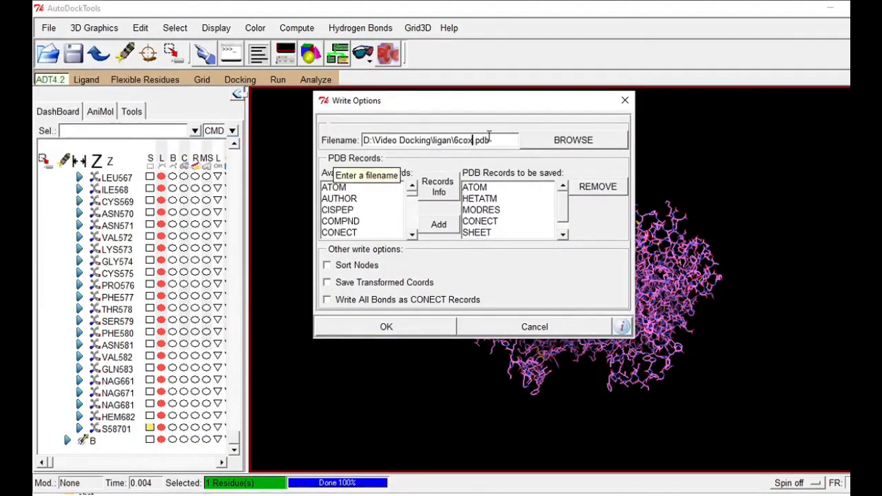
key(BackSpace)
key(BackSpace)
text(ligan)
click(427, 326)
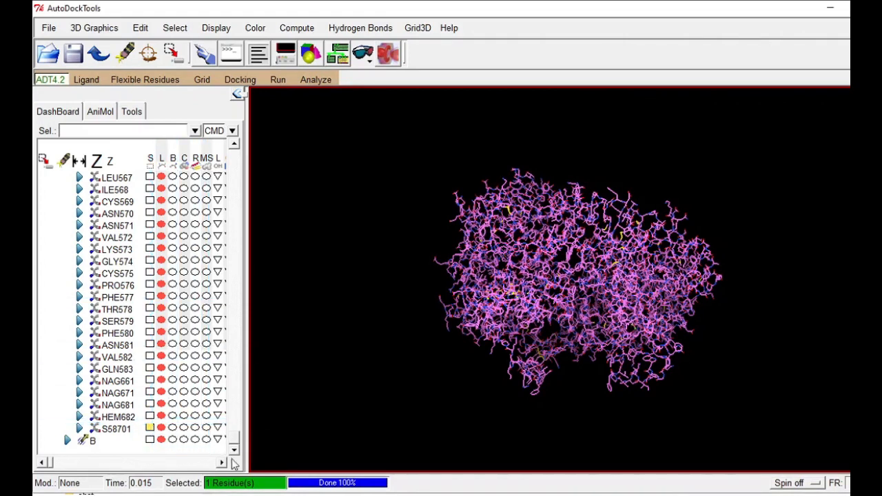
Select all of chain A of 6cox, excluding residues S58701, HEM682, NAG681, NAG671 and NAG661
drag(234, 447, 244, 153)
click(151, 188)
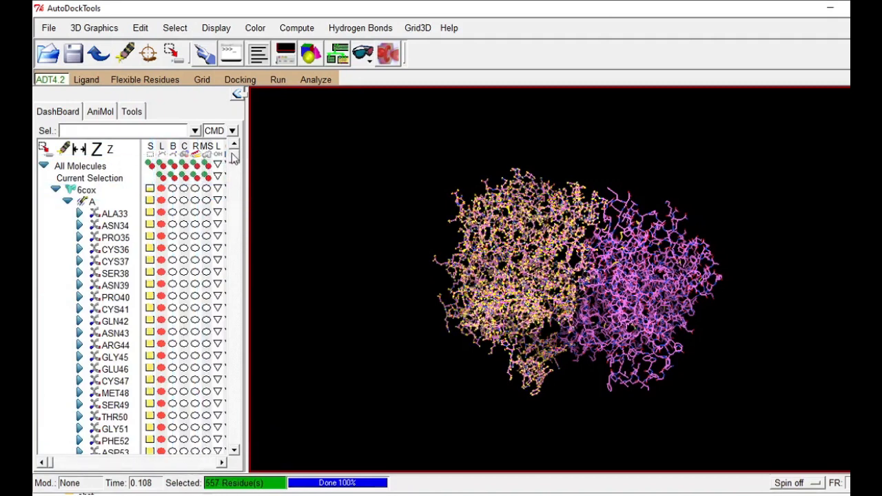
drag(235, 253, 236, 441)
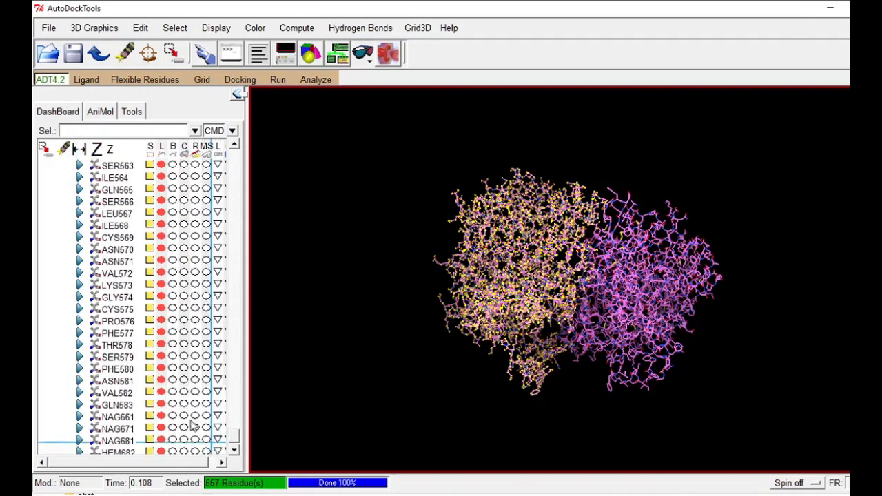
scroll(179, 403, down, 3)
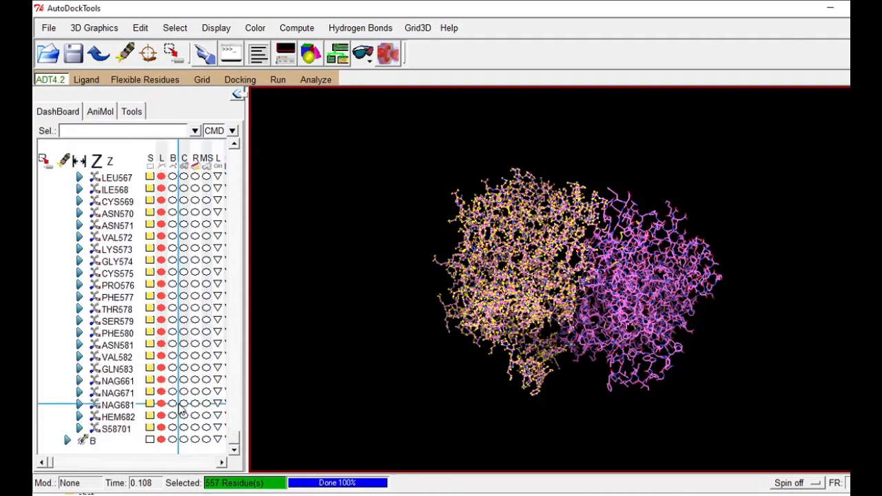
click(150, 427)
click(150, 415)
click(150, 403)
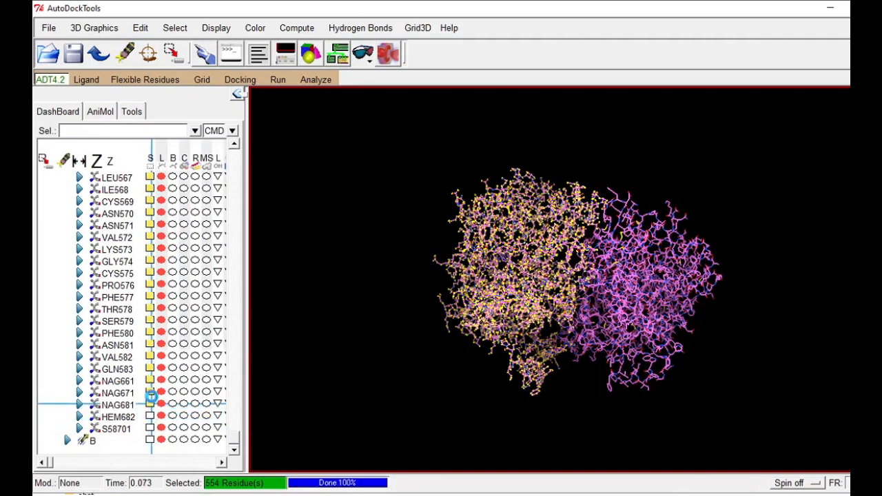
click(149, 392)
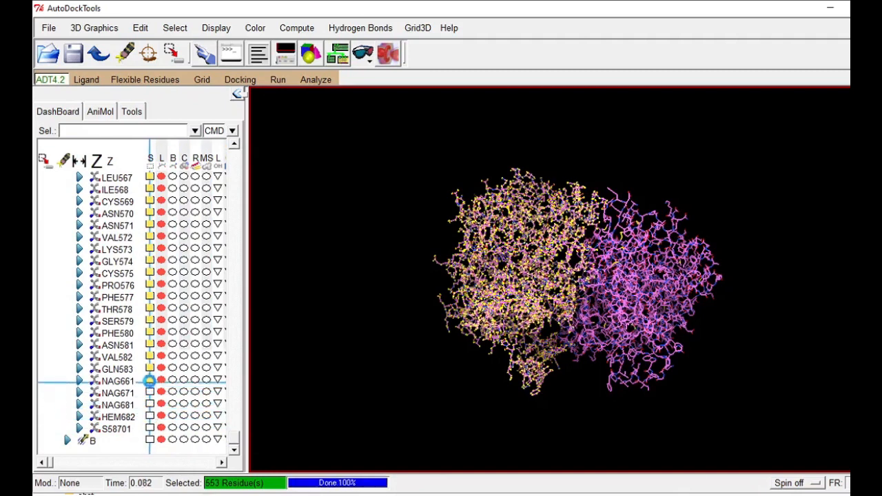
click(150, 380)
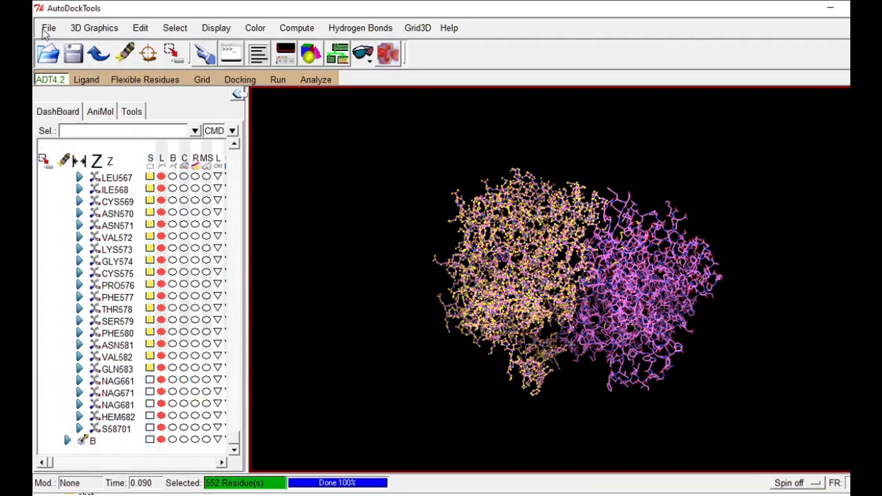
Write the selected chain A residues as a PDB file named D:\Video Docking\ligan\protein.pdb
click(46, 29)
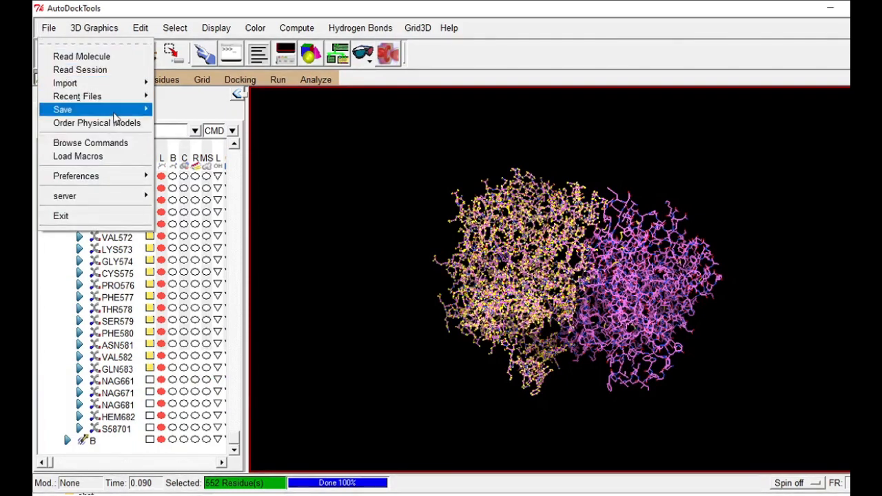
mouse_move(115, 118)
click(190, 136)
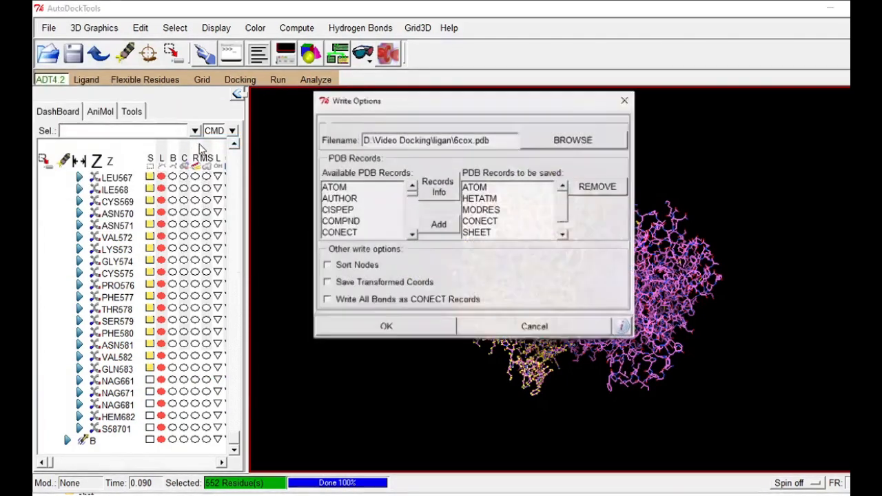
click(473, 140)
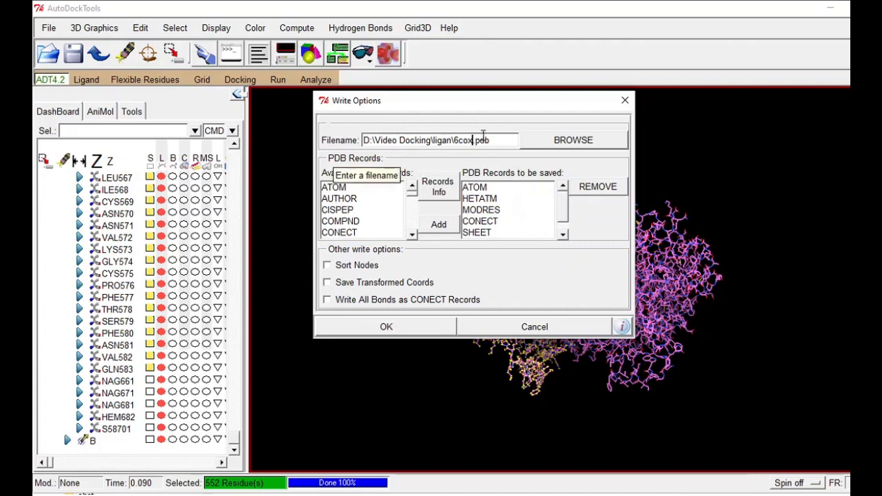
key(BackSpace)
text(protein)
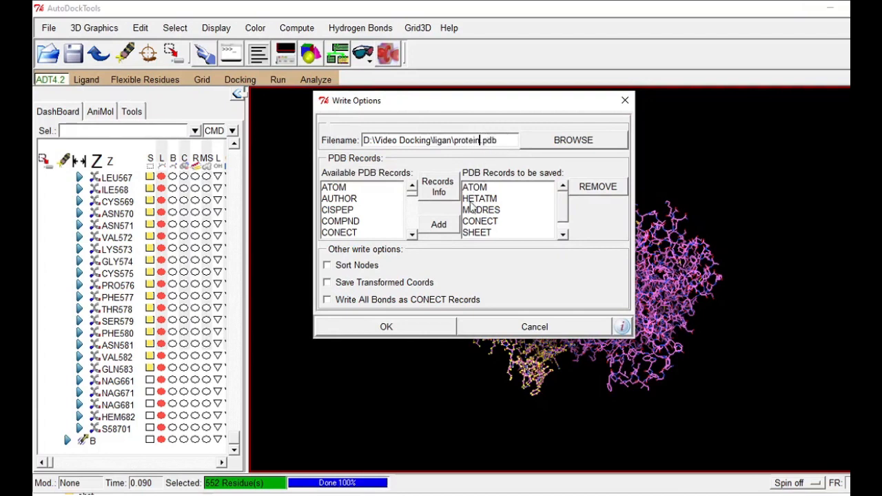
click(429, 322)
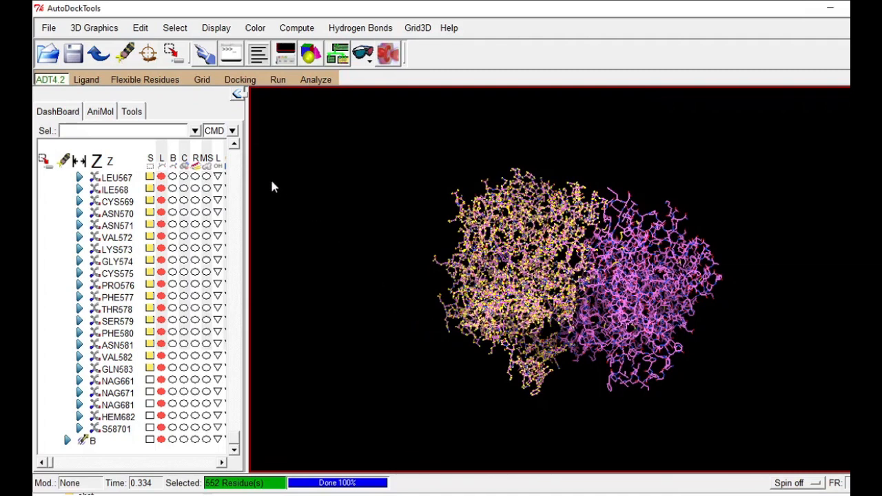
Collapse chain A and delete the 6cox molecule from the workspace
drag(241, 438, 235, 142)
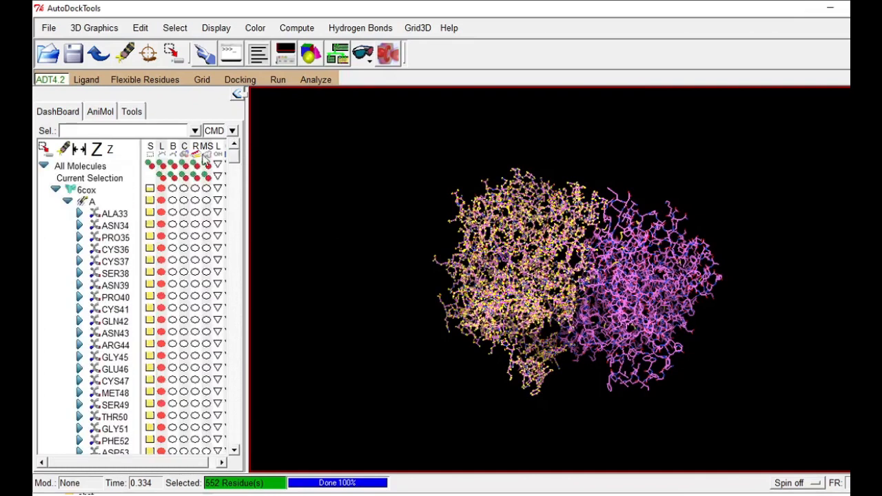
click(68, 200)
right_click(81, 191)
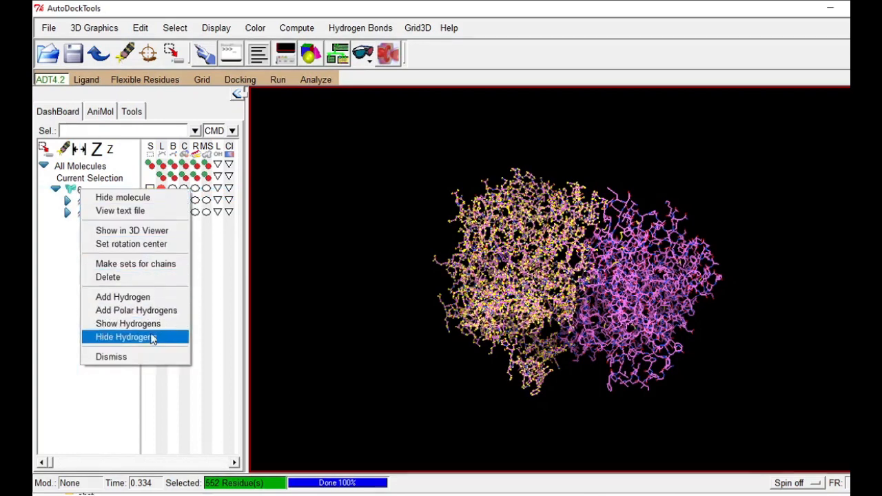
click(136, 277)
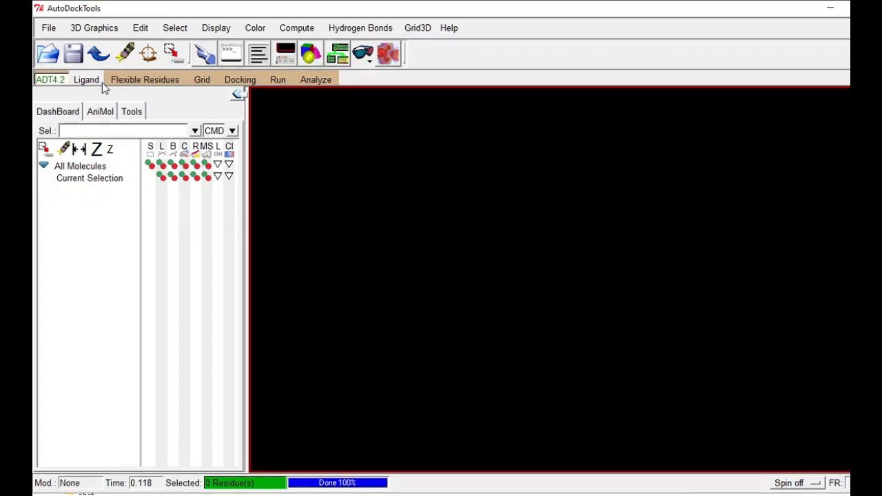
Open the PDB file ligan from the ligan folder as the AutoDock4 ligand and accept its preparation summary
click(101, 82)
mouse_move(145, 112)
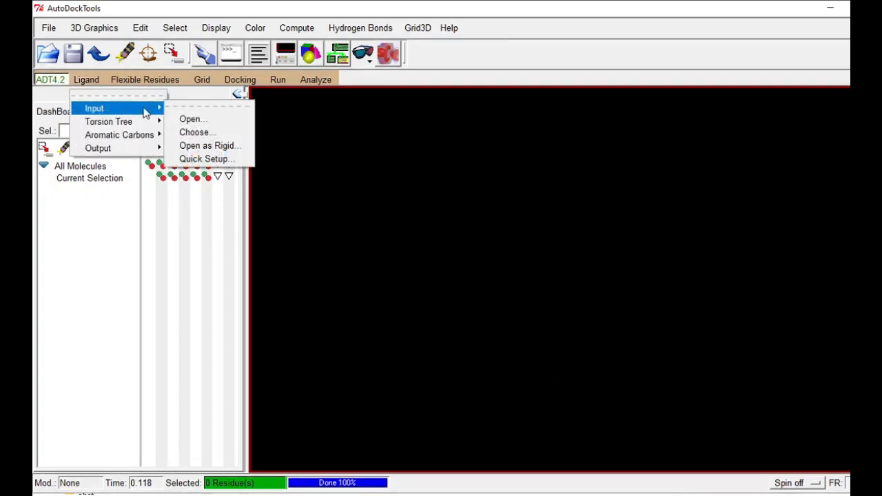
click(196, 118)
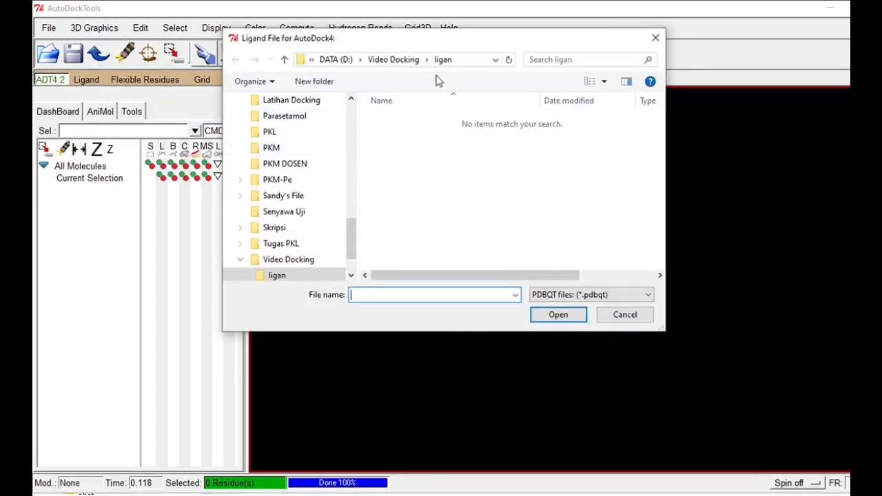
click(627, 295)
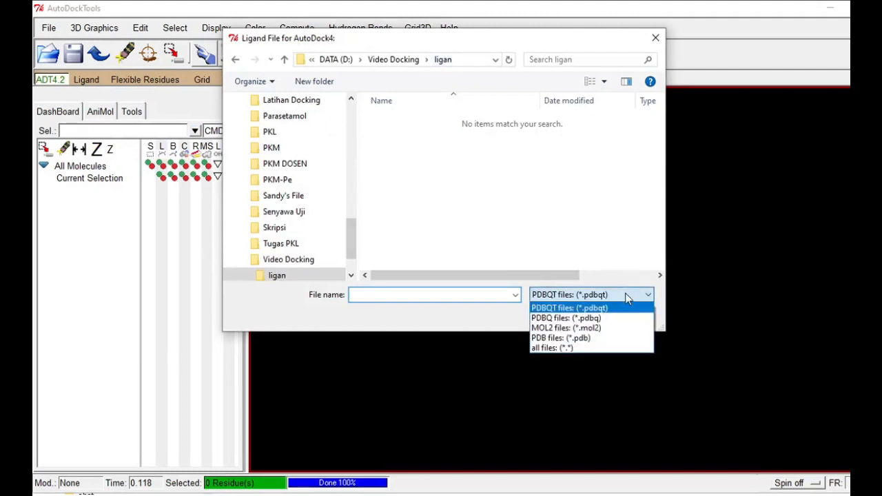
click(575, 338)
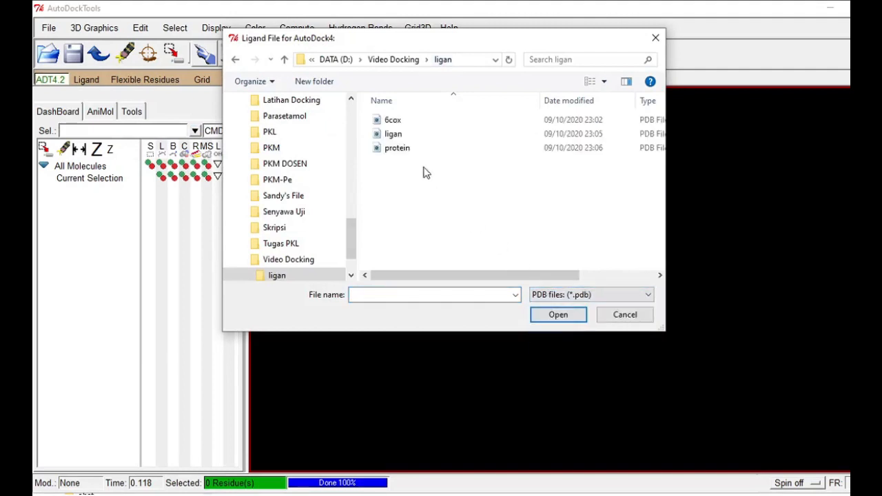
double_click(405, 136)
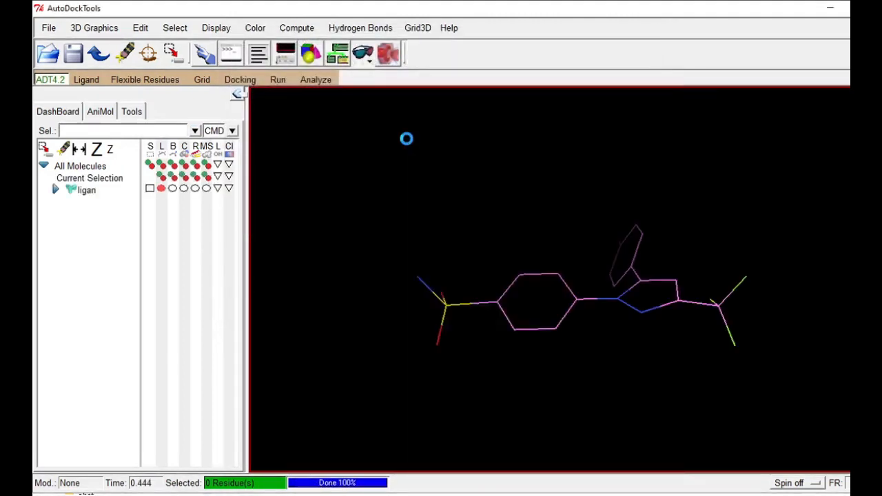
click(531, 317)
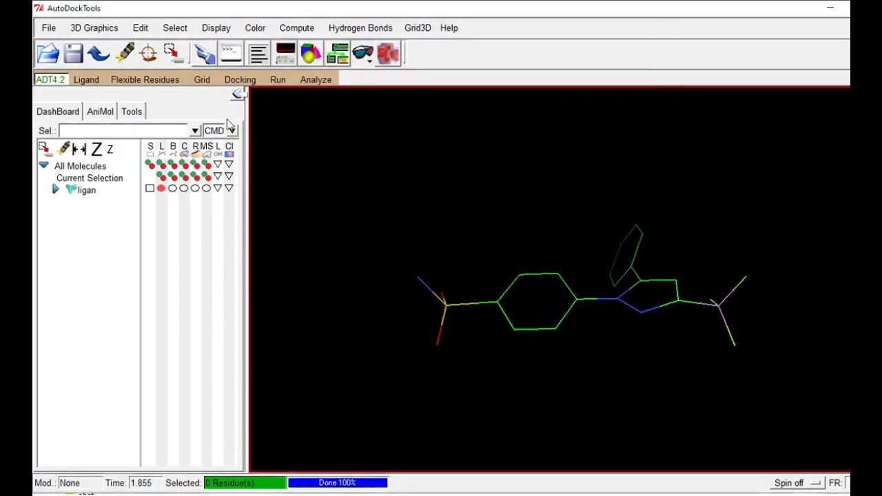
Detect the root atom of the ligand's torsion tree automatically
click(89, 81)
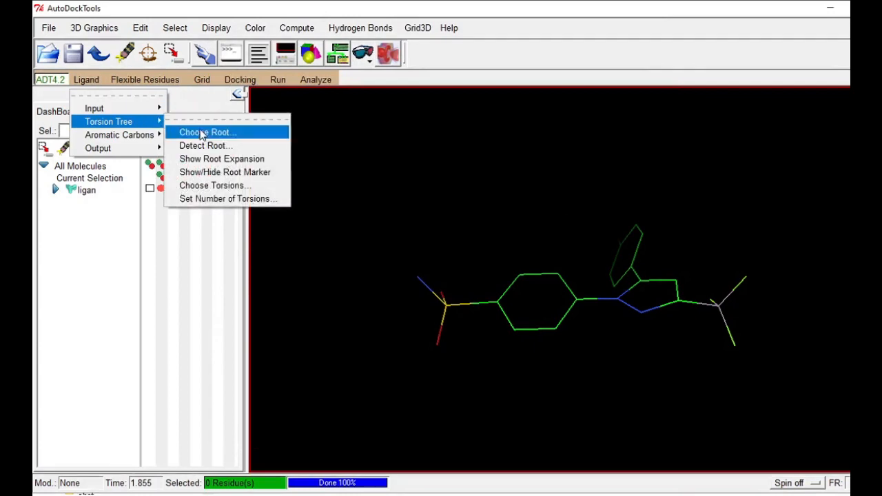
click(202, 132)
click(86, 80)
mouse_move(132, 121)
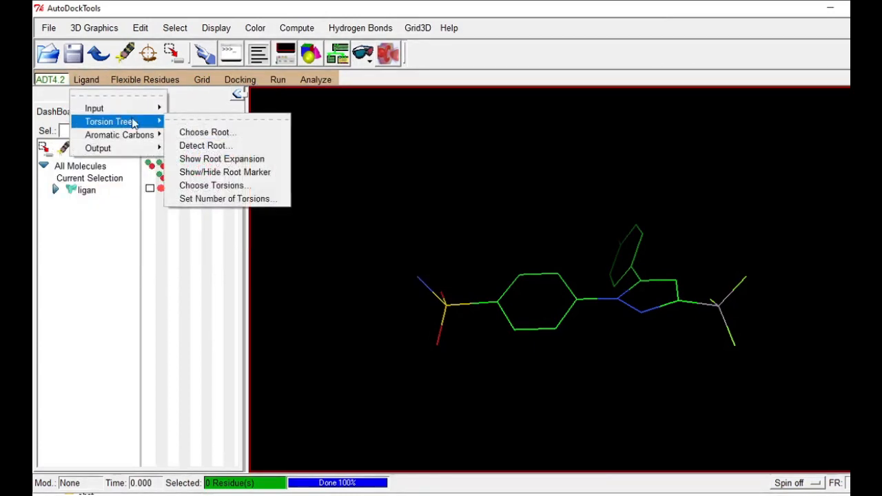
click(197, 145)
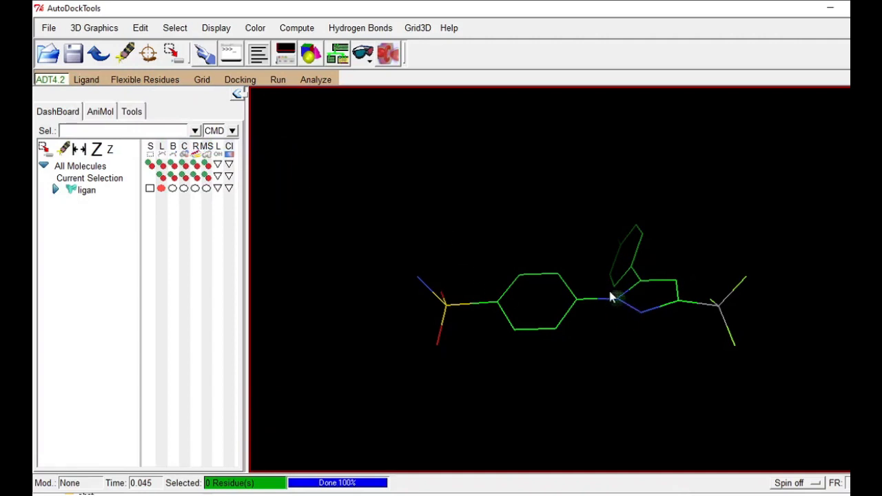
Review the ligand's torsion choices and accept the default rotatable bonds
click(86, 80)
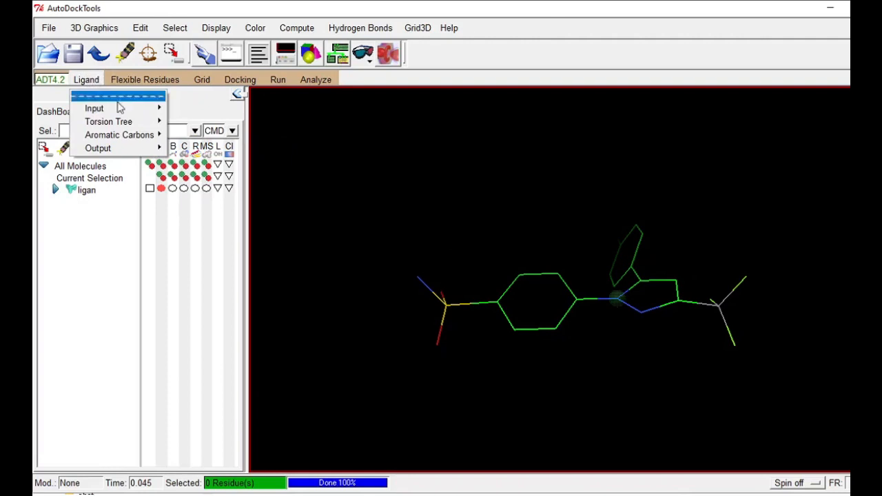
mouse_move(132, 122)
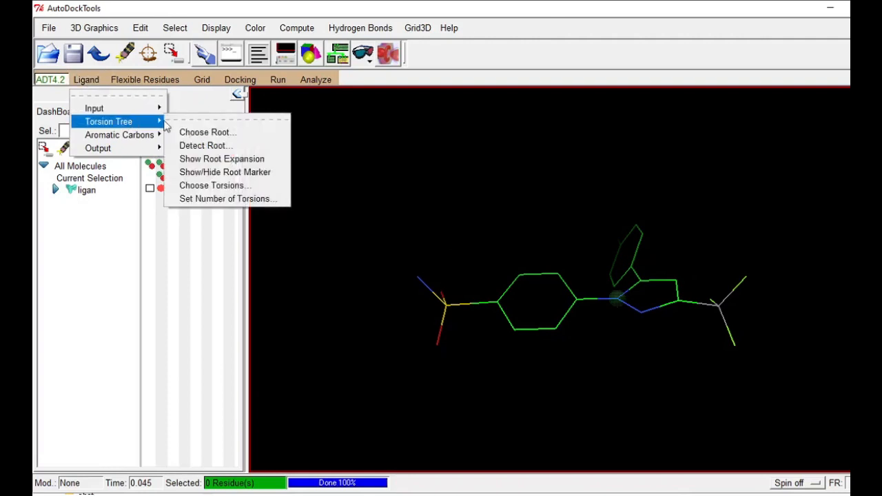
click(231, 185)
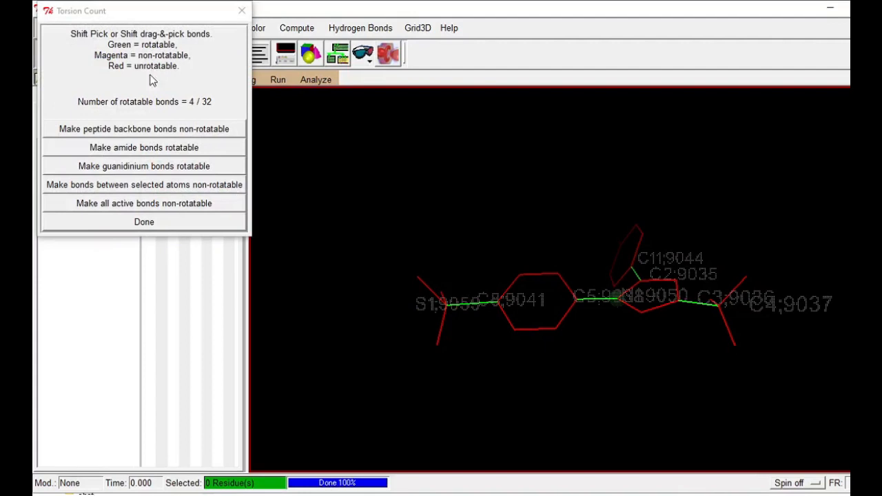
click(152, 223)
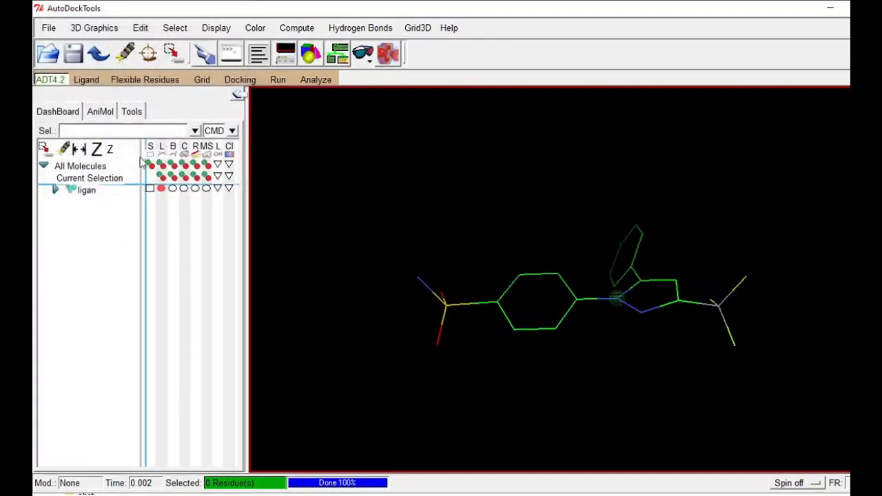
Keep the number of active torsions at 4 with the fewest atoms moving
click(86, 79)
mouse_move(121, 123)
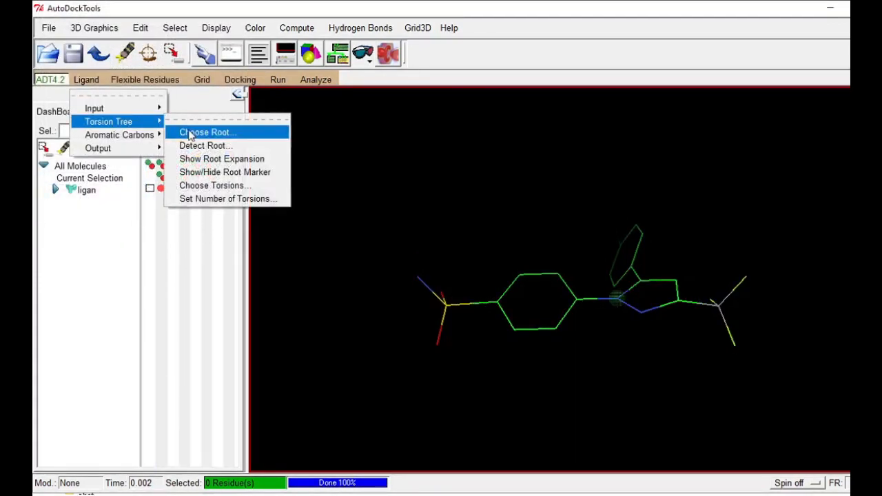
click(225, 199)
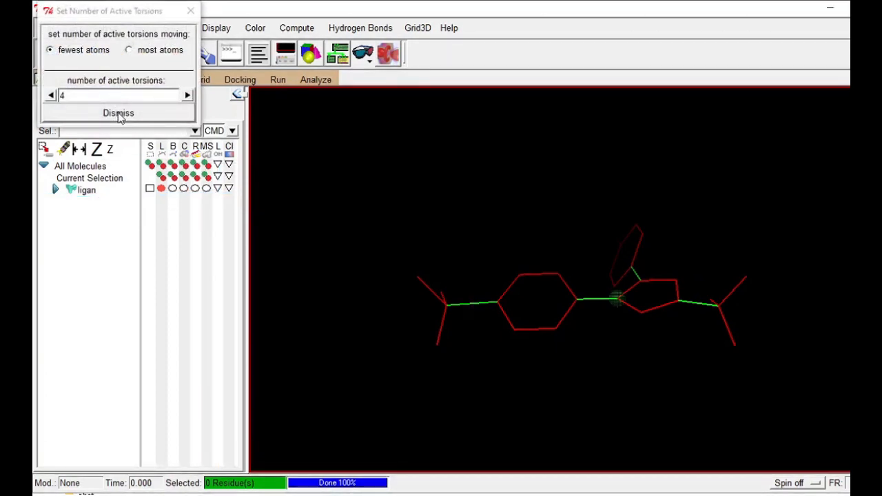
click(119, 114)
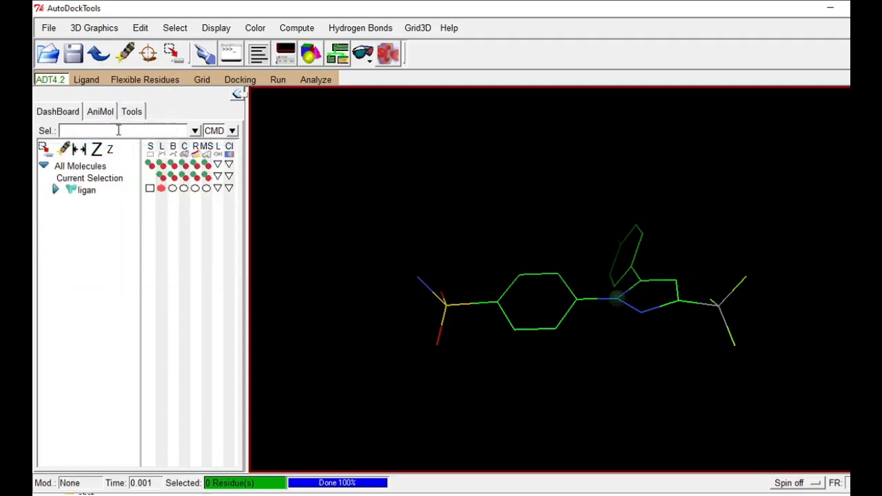
Save the prepared ligand as the PDBQT file ligan in the ligan folder and delete it from the workspace
click(89, 80)
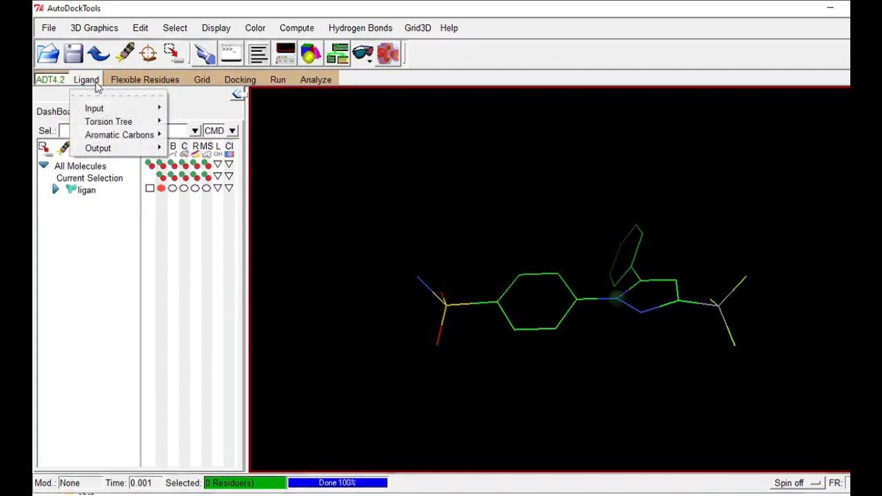
mouse_move(141, 148)
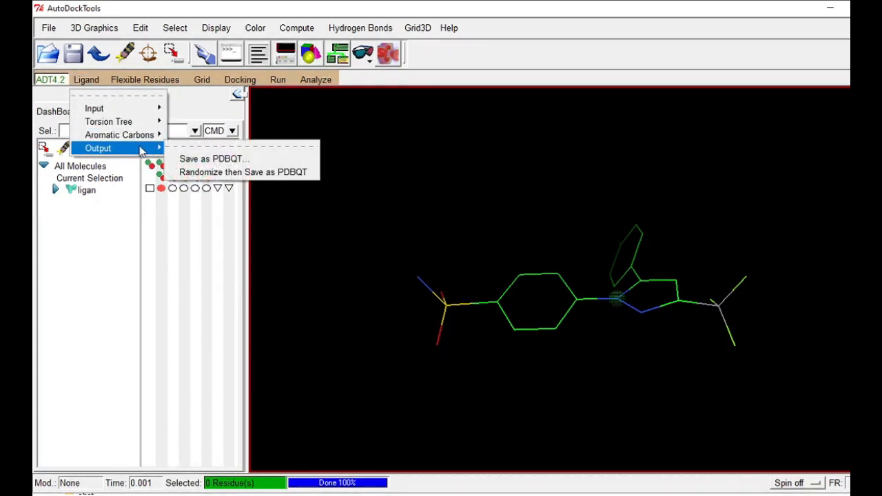
click(214, 159)
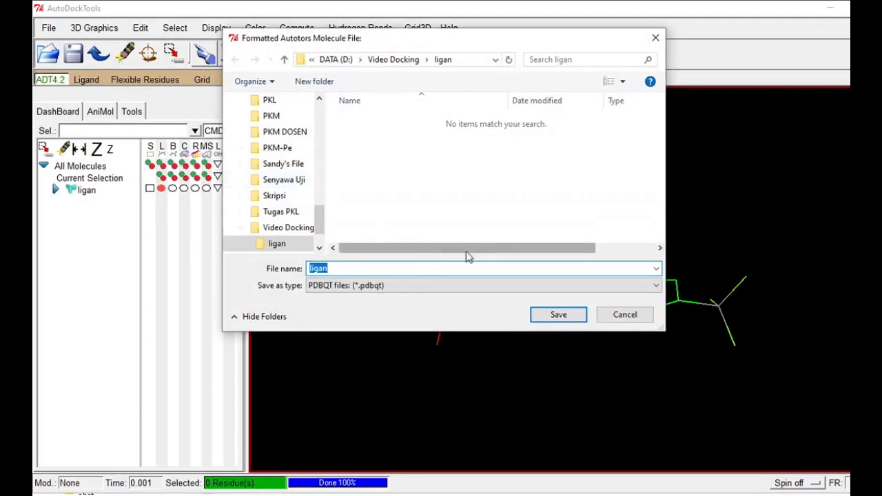
click(570, 315)
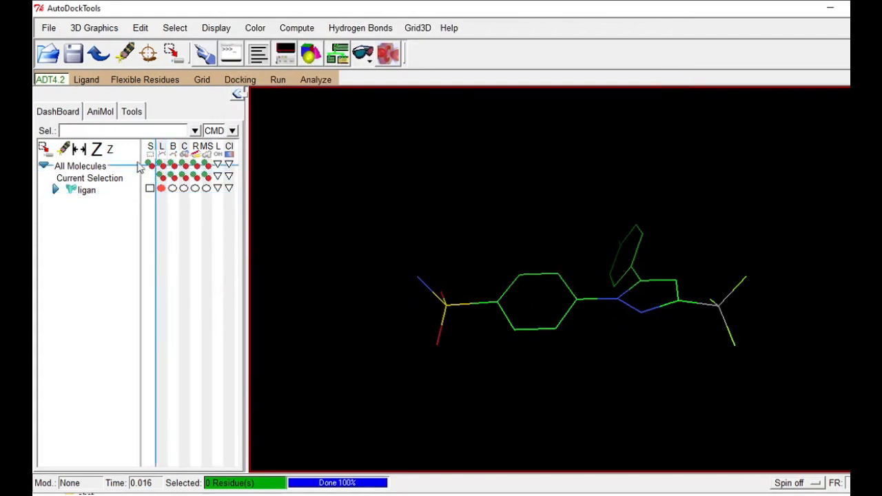
right_click(94, 190)
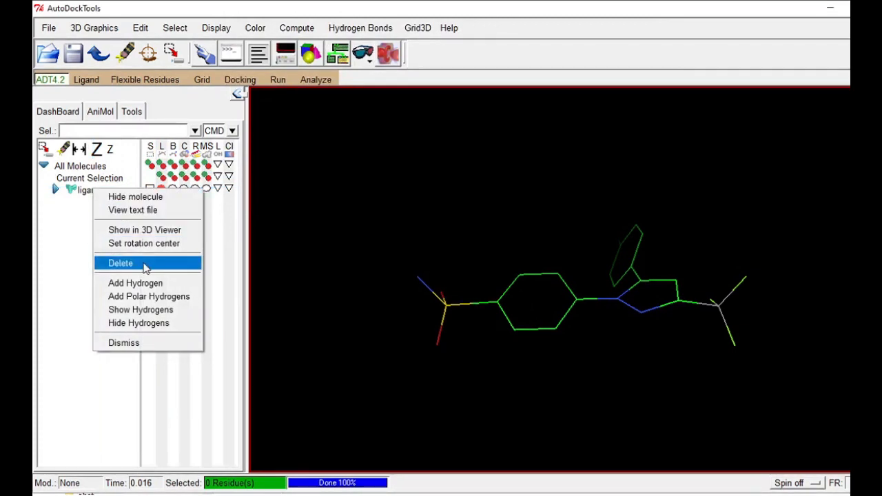
click(145, 265)
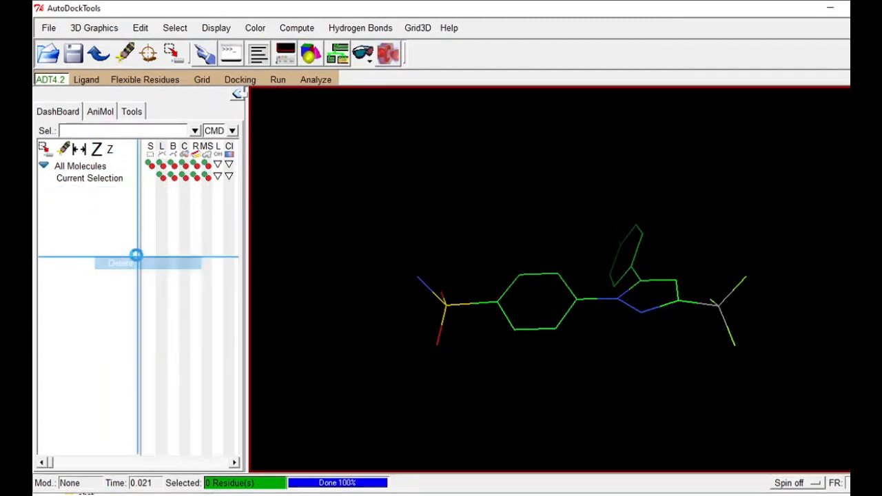
Read the protein PDB file from the ligan folder into the workspace
click(48, 28)
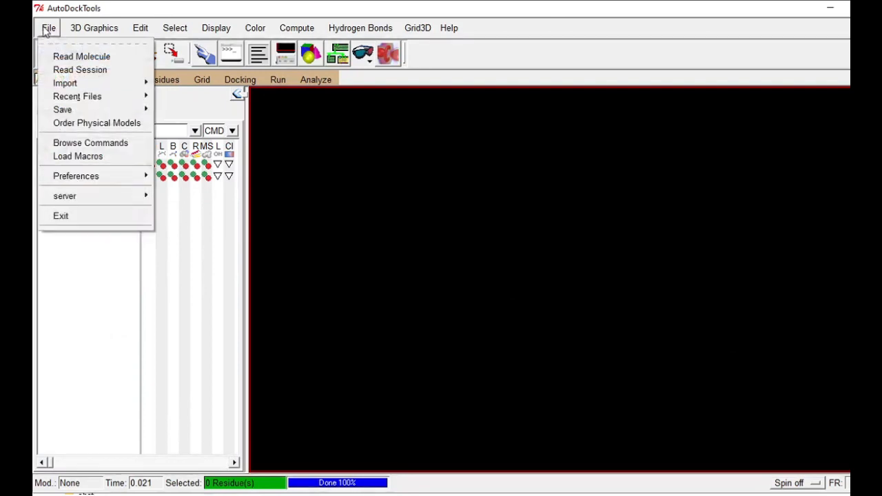
click(71, 56)
double_click(418, 163)
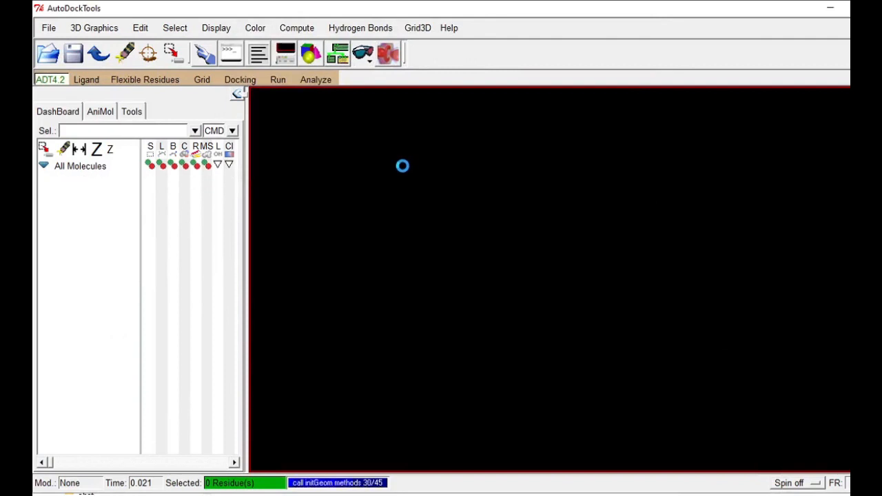
drag(403, 170, 434, 237)
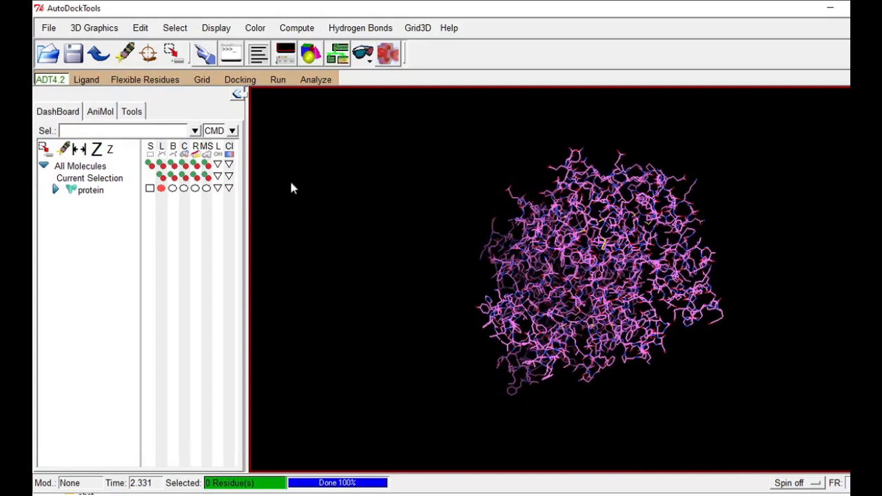
Delete water from the protein and add all hydrogens using the noBondOrder method with atom renumbering set to yes
click(140, 26)
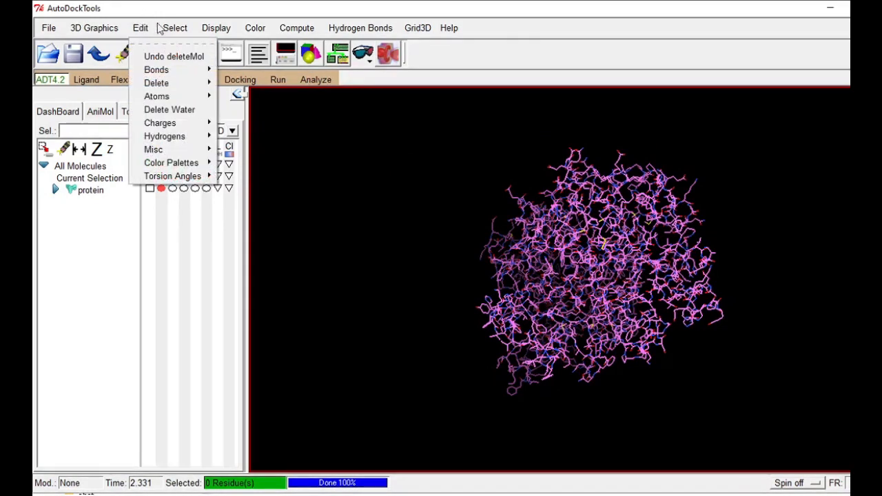
click(181, 110)
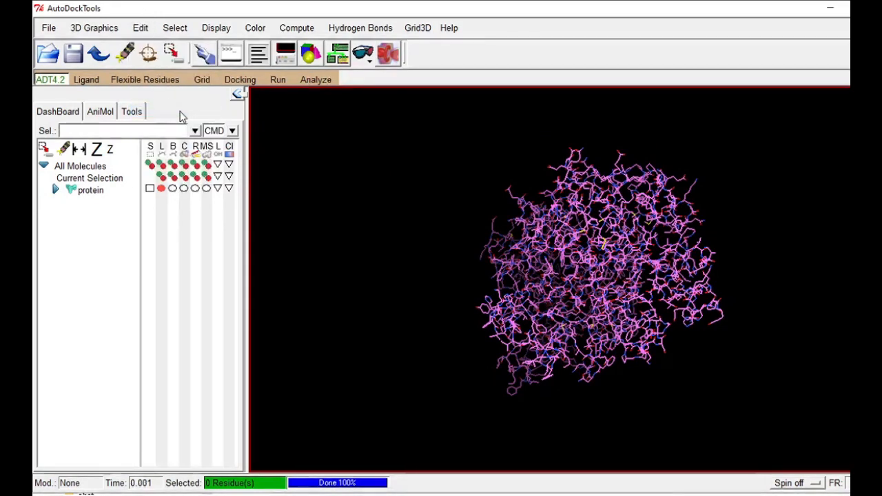
click(140, 27)
mouse_move(196, 142)
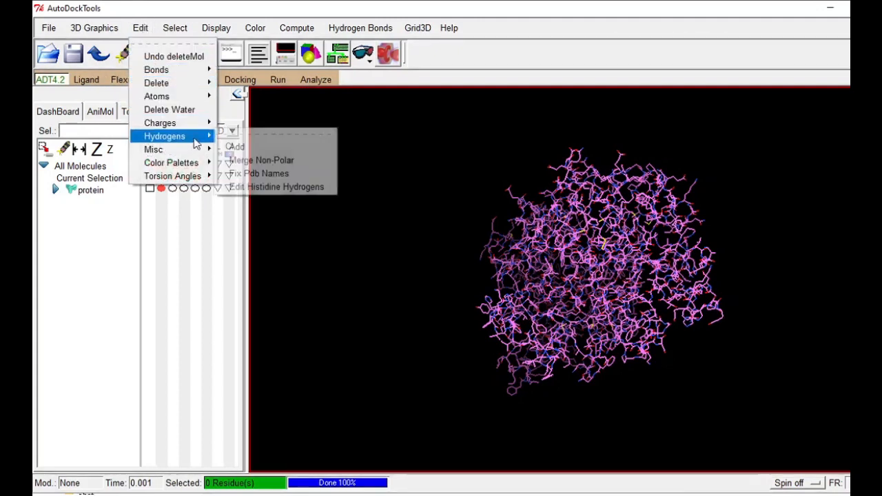
click(234, 146)
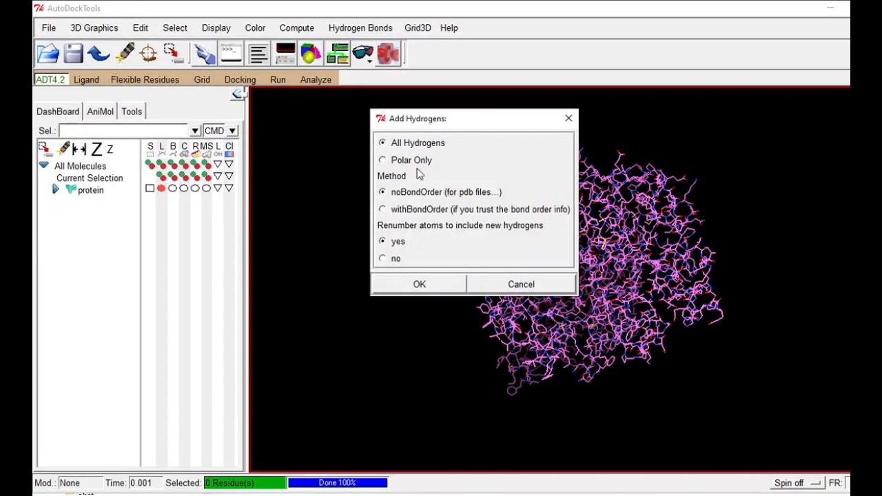
click(419, 284)
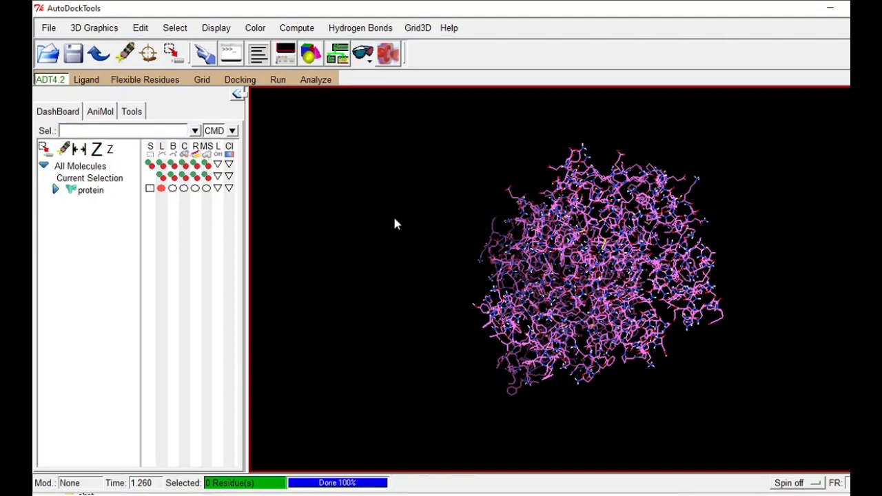
Choose the protein as the grid macromolecule and save it as the PDBQT file protein in the ligan folder
click(204, 80)
mouse_move(252, 129)
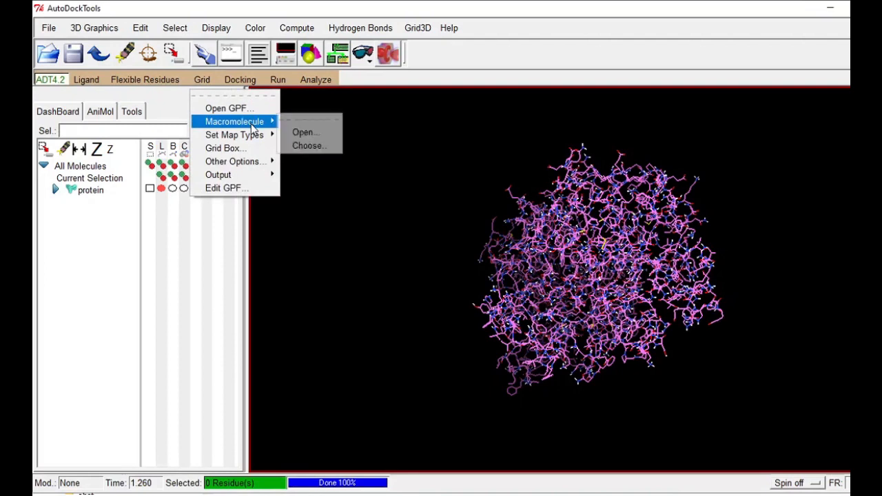
click(306, 147)
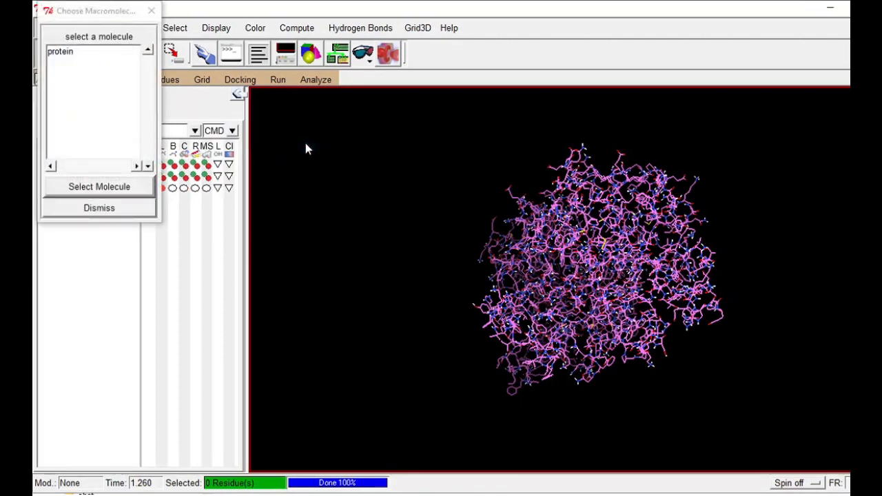
click(74, 55)
click(122, 187)
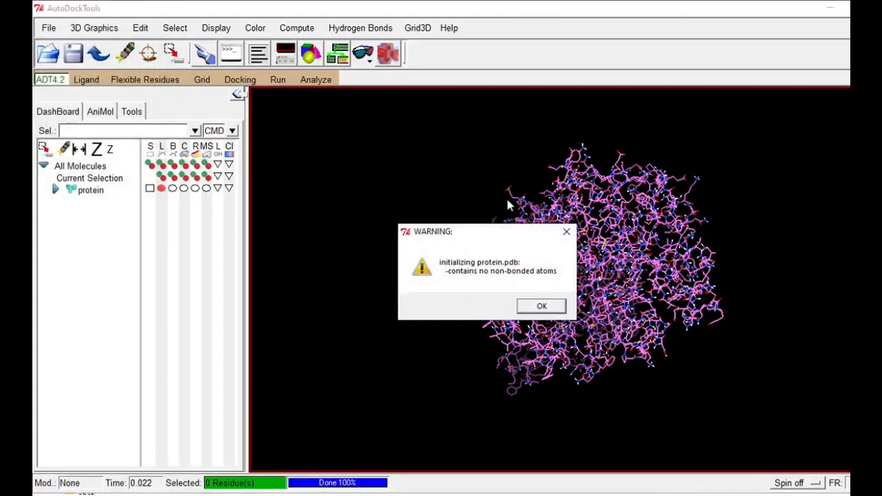
click(542, 306)
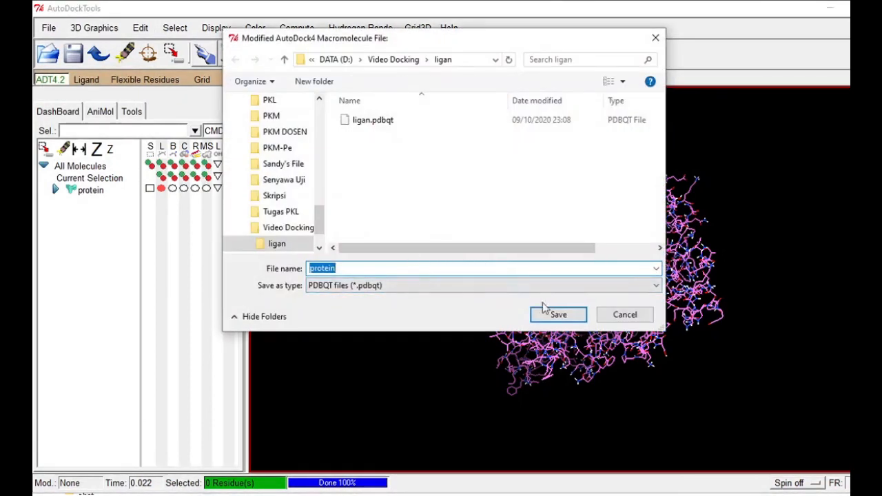
click(558, 315)
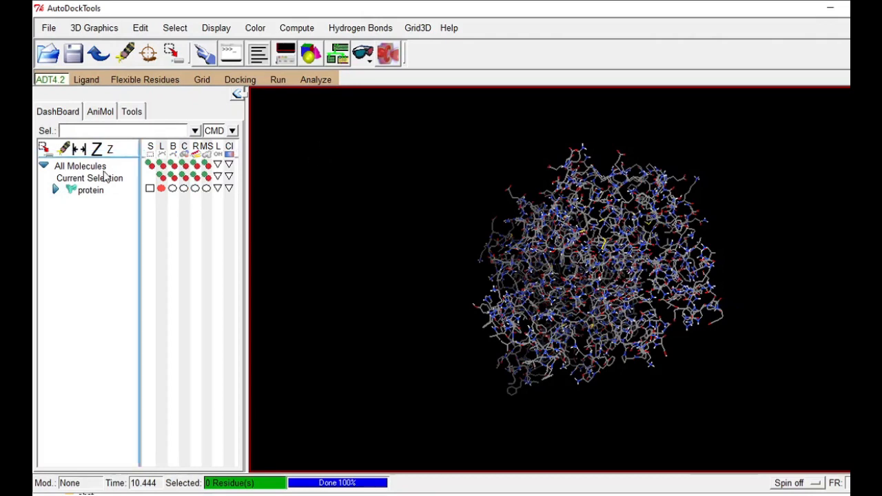
Quit AutoDockTools and confirm the exit
right_click(92, 191)
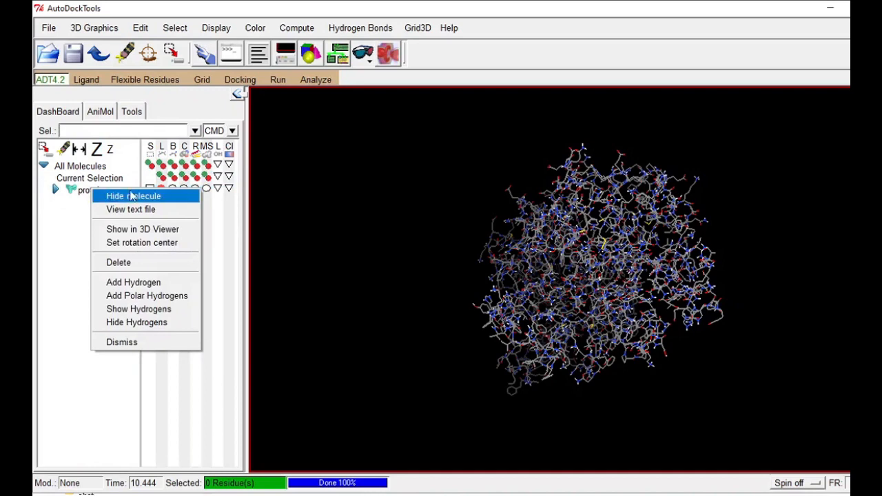
click(233, 221)
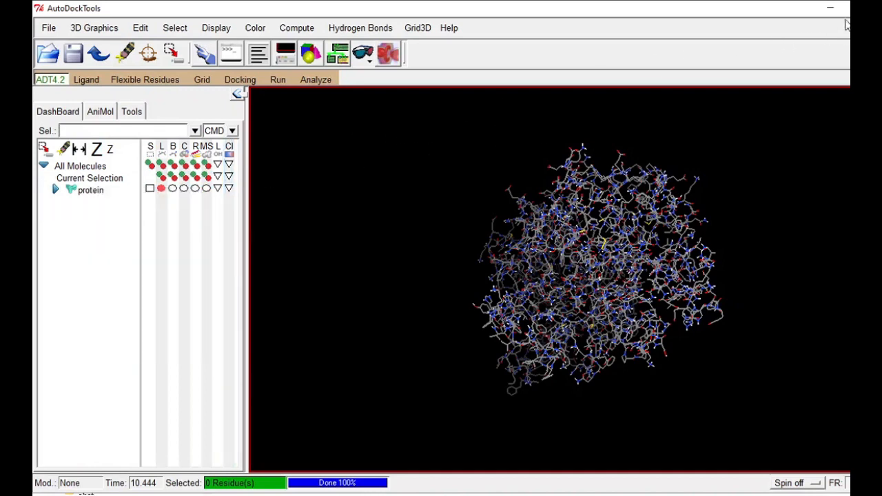
click(878, 8)
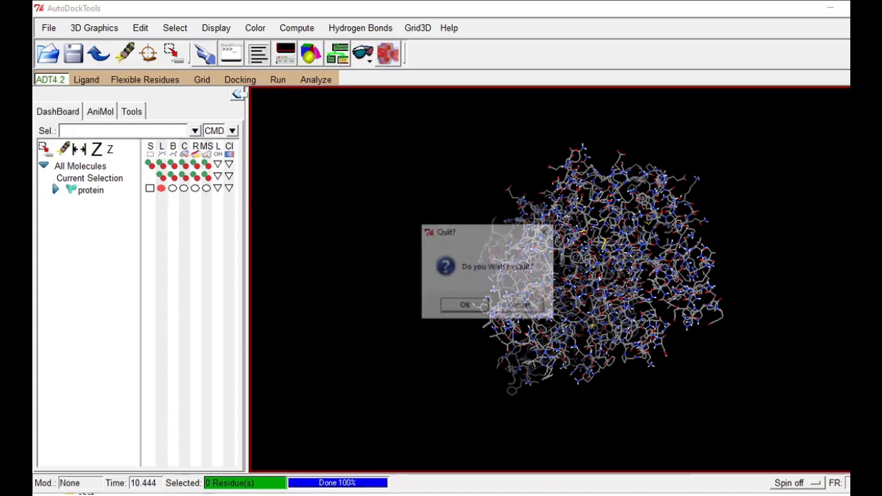
click(473, 305)
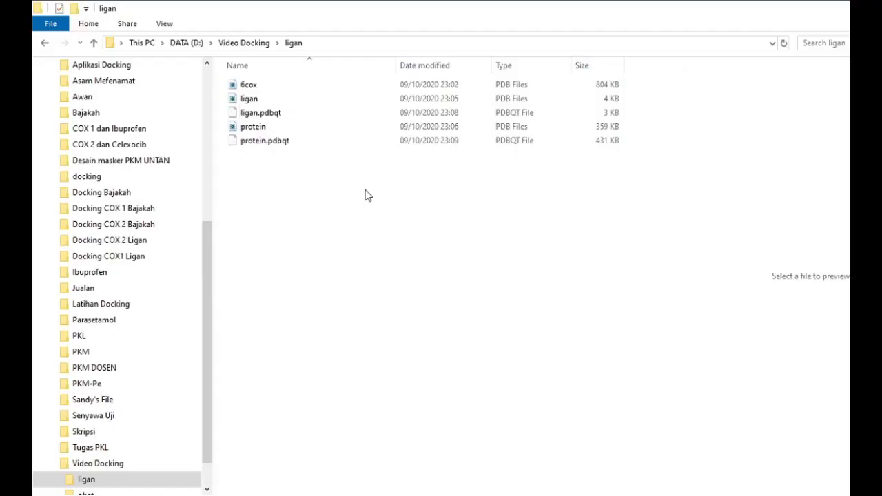
Copy conf, vina, vina_license and vina_split from the Video Docking folder into the ligan folder
click(46, 44)
drag(262, 181, 245, 113)
right_click(245, 113)
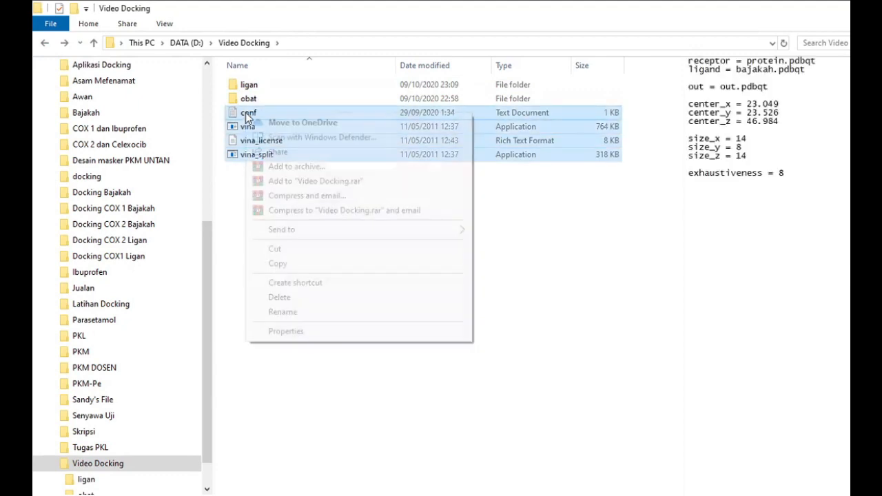
click(295, 263)
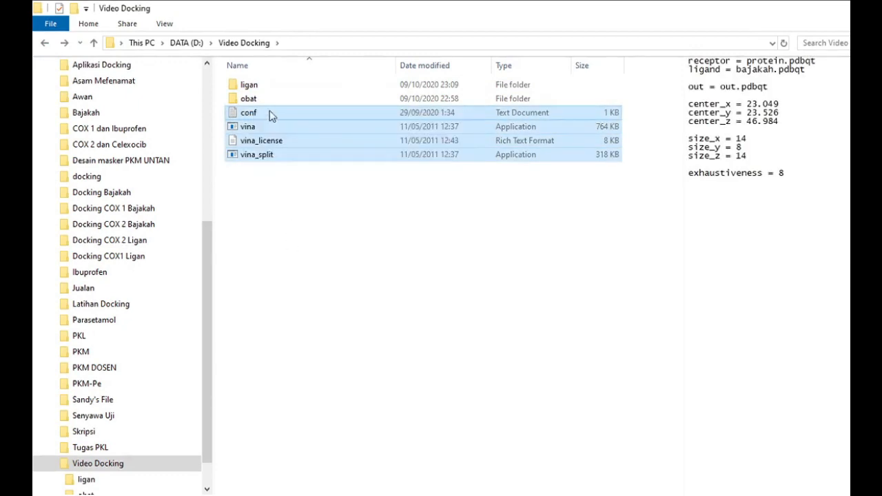
double_click(250, 86)
right_click(301, 218)
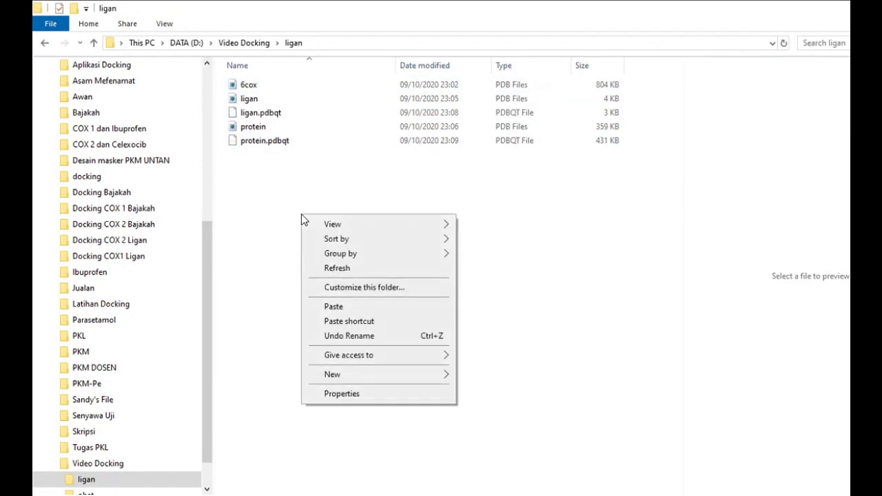
click(347, 307)
click(348, 295)
click(267, 102)
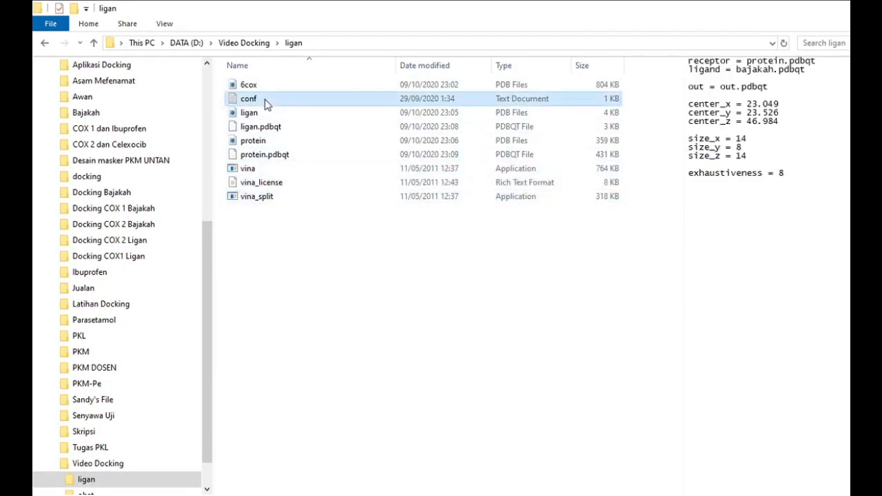
click(267, 103)
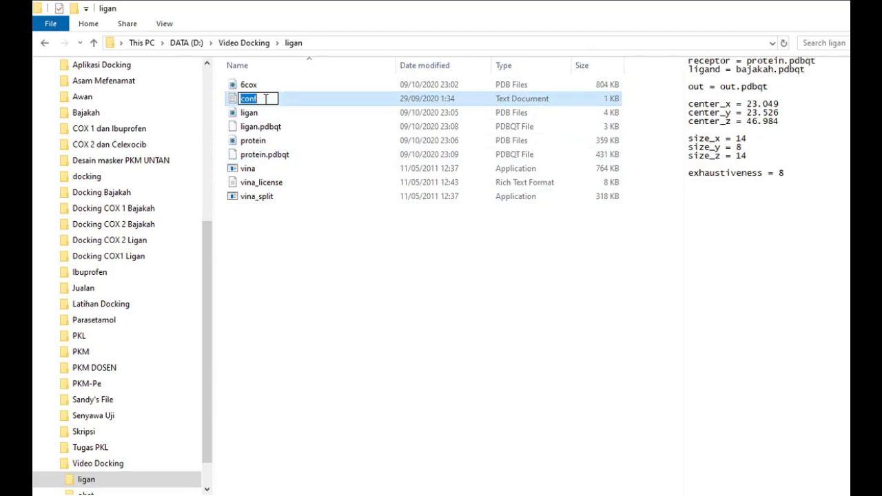
click(323, 262)
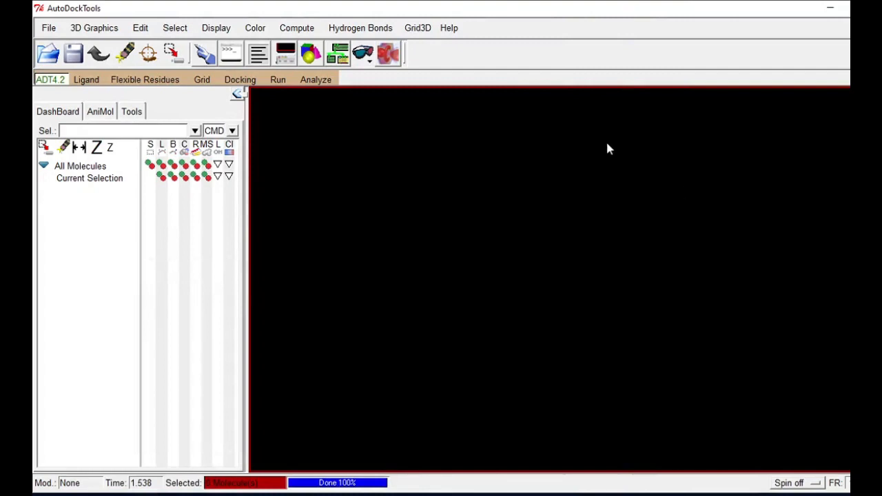
Switch to a fresh AutoDockTools session and open ligan.pdbqt from the ligan folder as the ligand
click(82, 82)
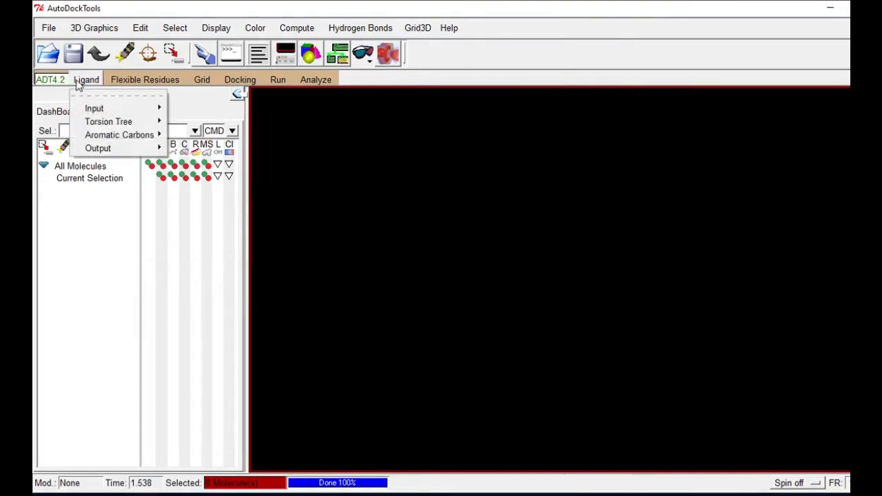
mouse_move(109, 113)
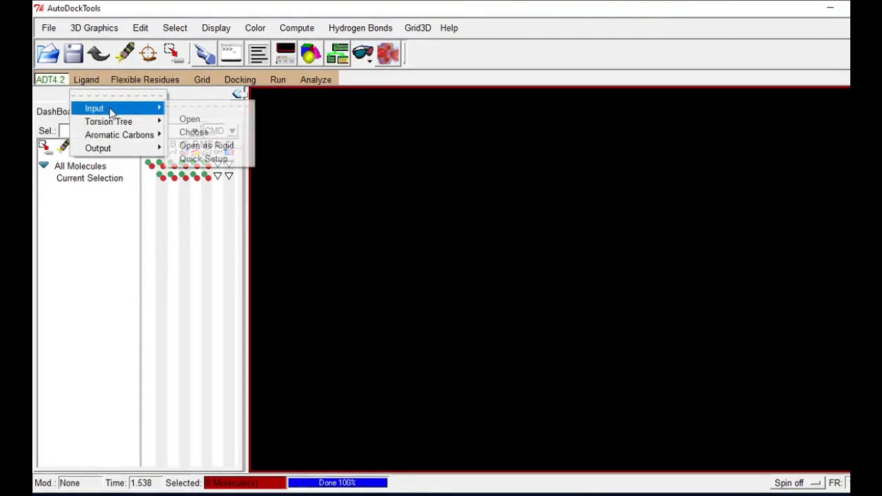
click(187, 119)
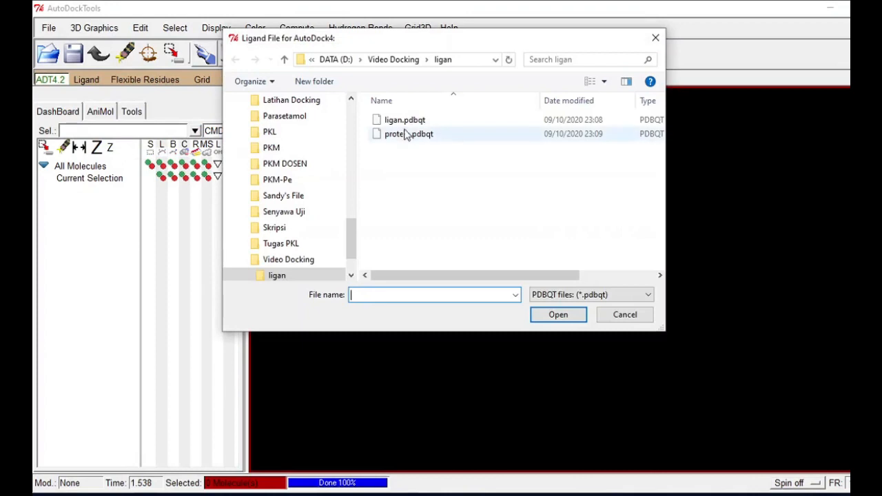
click(407, 123)
click(574, 314)
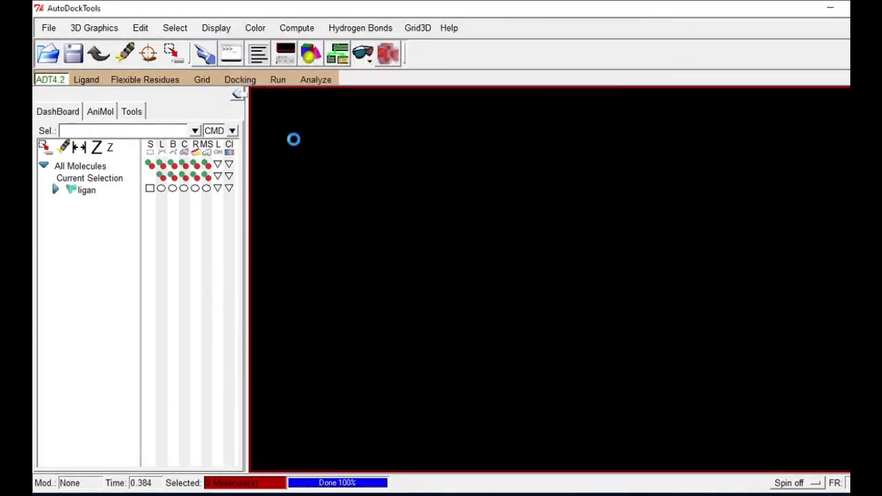
click(531, 316)
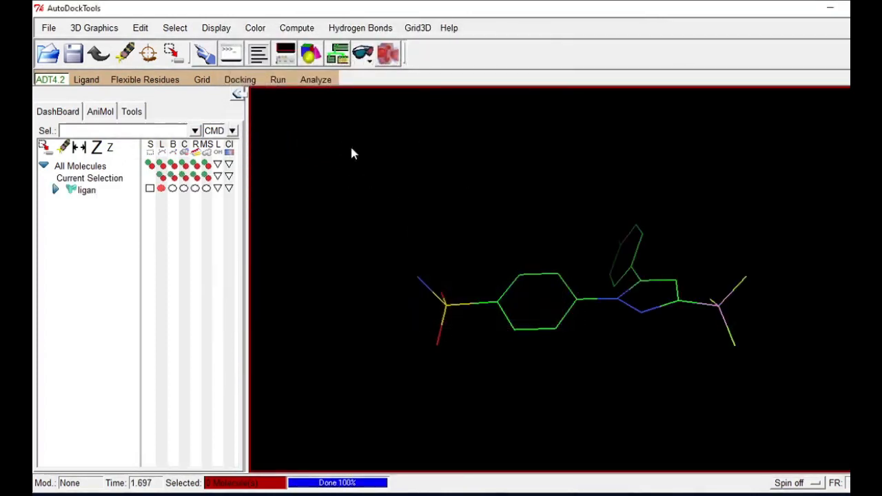
Set the grid map types by choosing the molecule ligan as the ligand
click(202, 80)
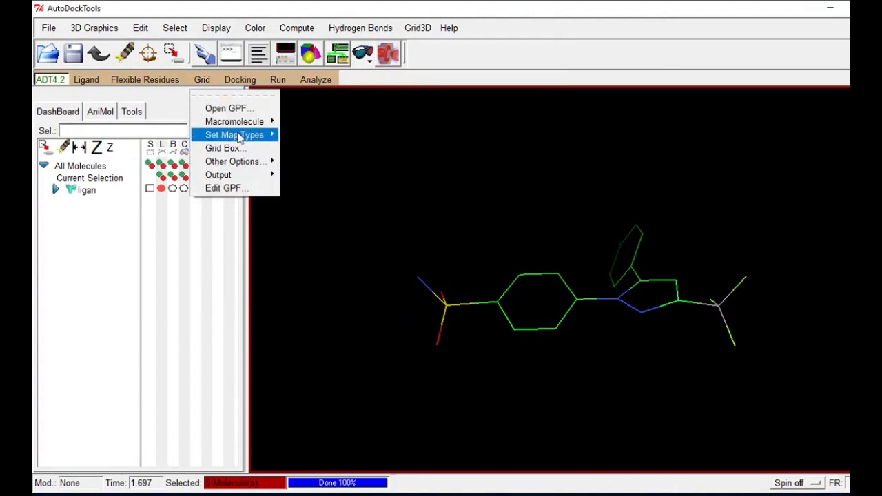
mouse_move(239, 137)
click(324, 159)
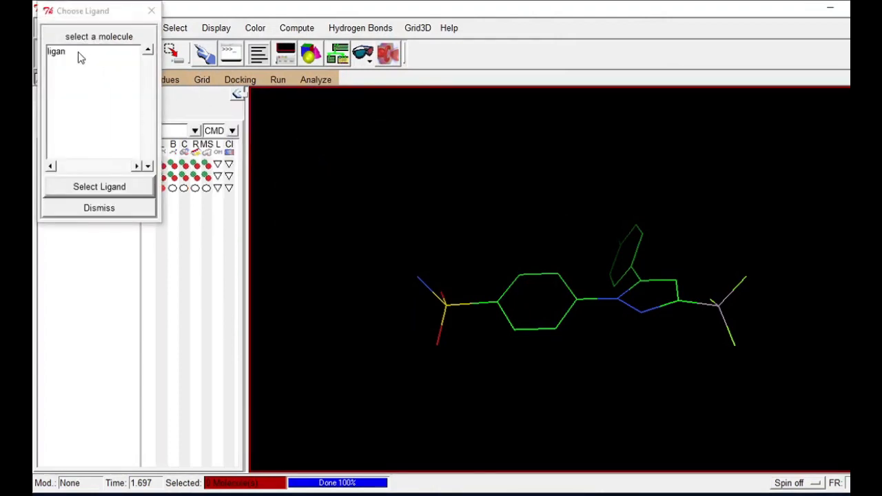
click(78, 52)
click(99, 187)
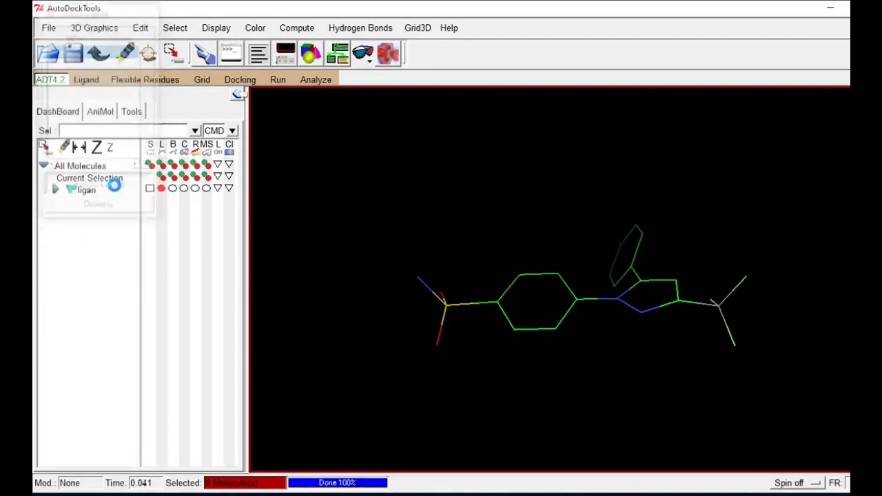
Open the grid box options and center the grid box on the ligand
click(204, 80)
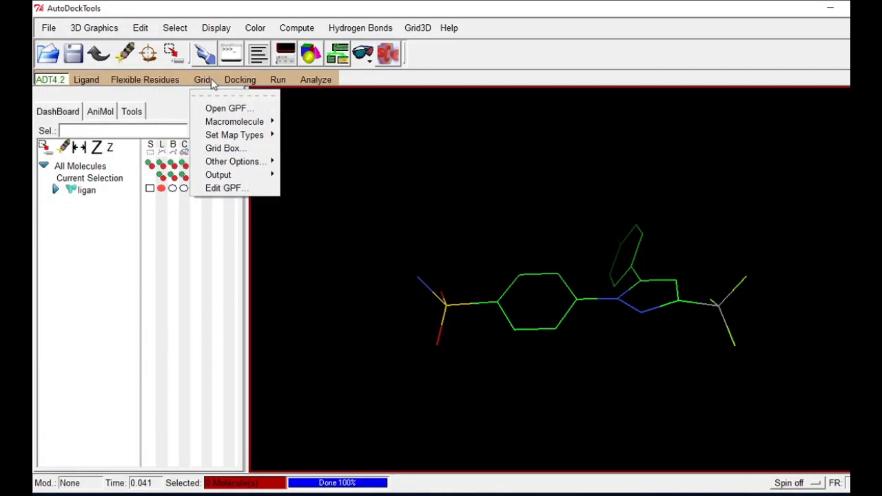
click(227, 148)
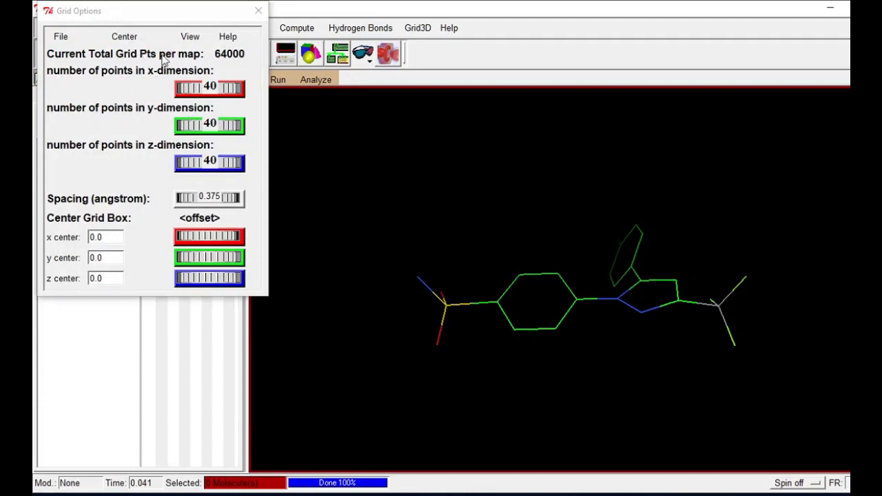
click(123, 36)
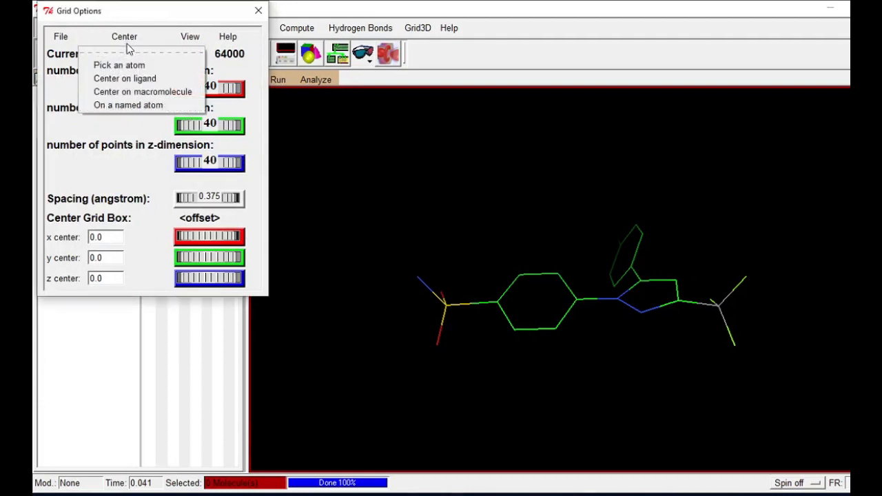
click(130, 78)
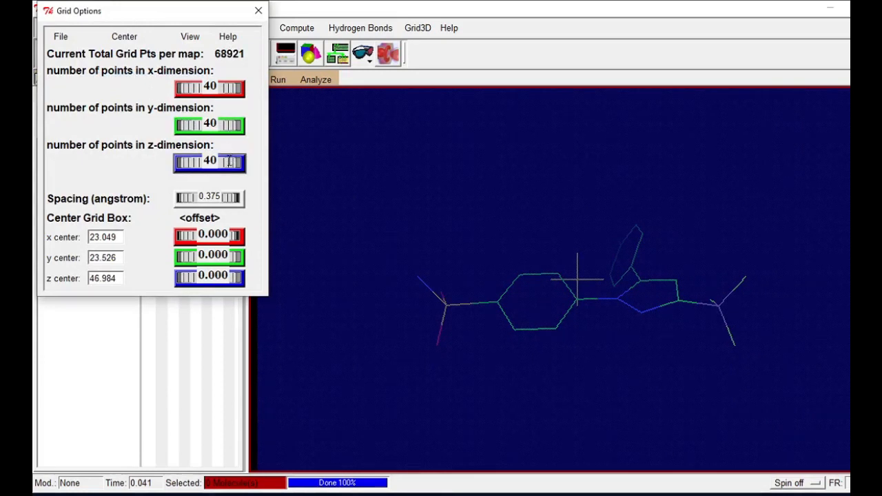
Reduce the grid box to 24 points in x, 18 in y and 14 in z
drag(228, 161, 213, 161)
drag(228, 125, 217, 125)
drag(221, 89, 216, 89)
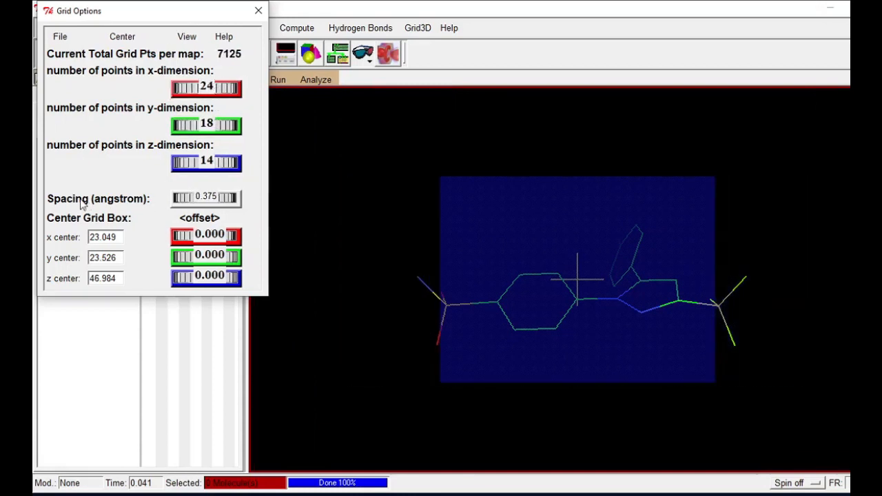
Set the grid spacing to 1.000 angstrom and fit the box around the ligand with 12 x-points, 6 y-points and 12 z-points
drag(185, 199, 326, 228)
drag(219, 87, 210, 85)
drag(447, 224, 600, 264)
drag(205, 88, 214, 90)
drag(551, 268, 710, 358)
drag(206, 89, 210, 90)
drag(216, 125, 209, 127)
drag(413, 214, 524, 234)
drag(215, 164, 246, 169)
drag(448, 276, 407, 278)
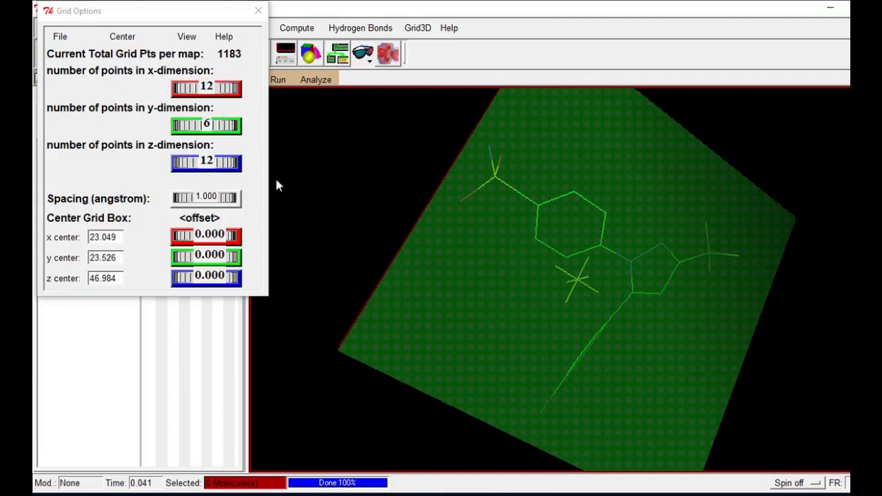
Open the conf text file from the Video Docking folder in Notepad and place it beside the AutoDockTools grid options
click(148, 493)
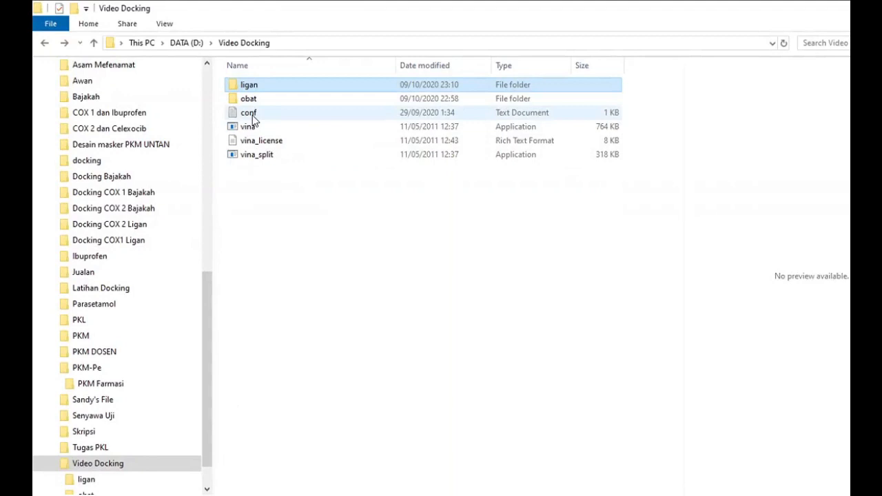
double_click(252, 116)
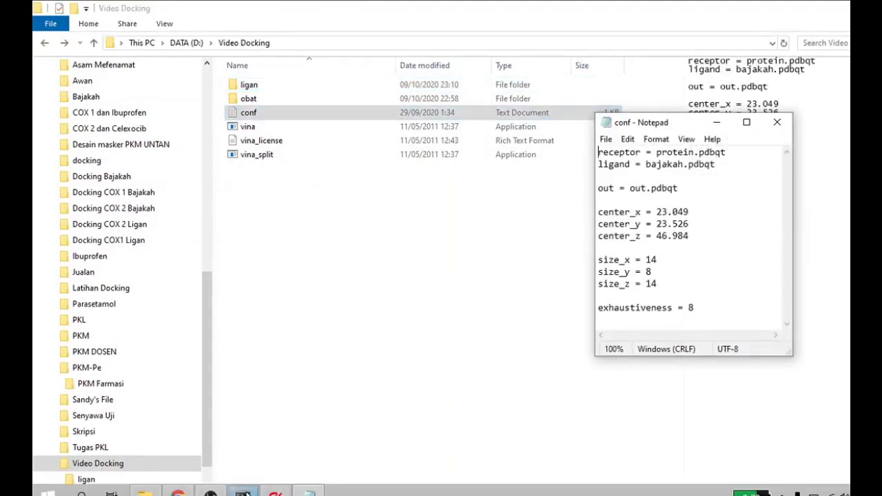
click(276, 493)
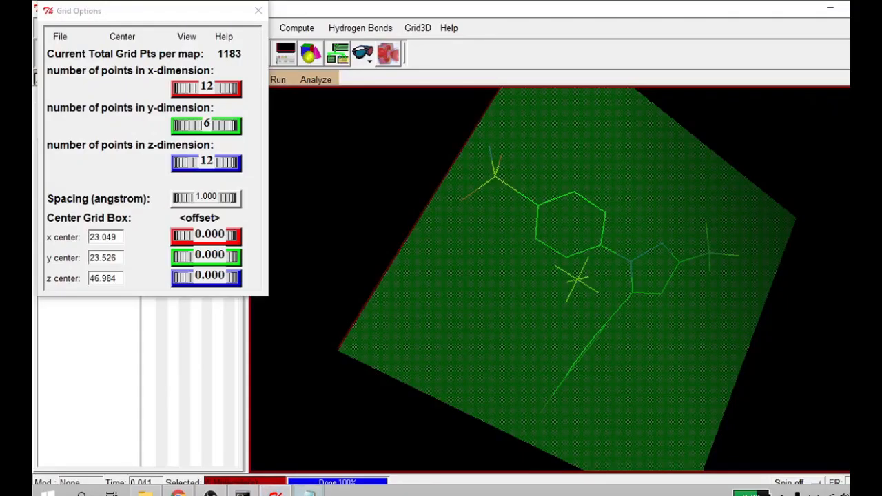
click(309, 493)
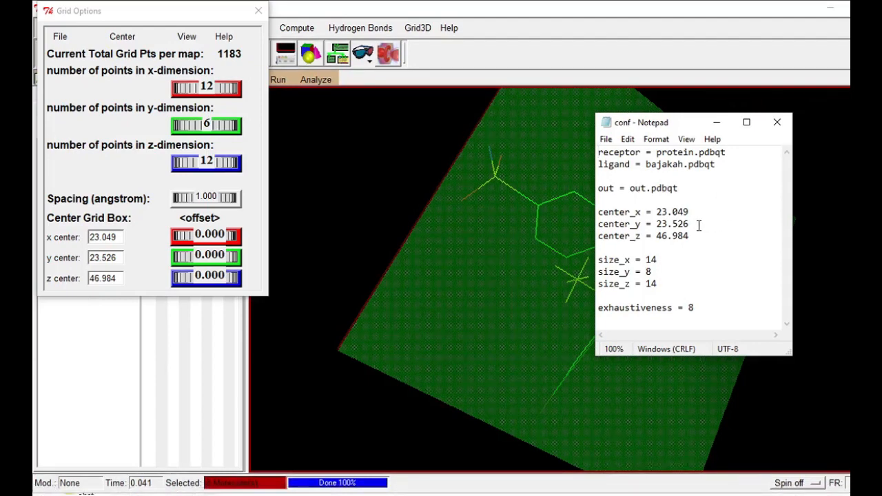
drag(691, 127, 550, 37)
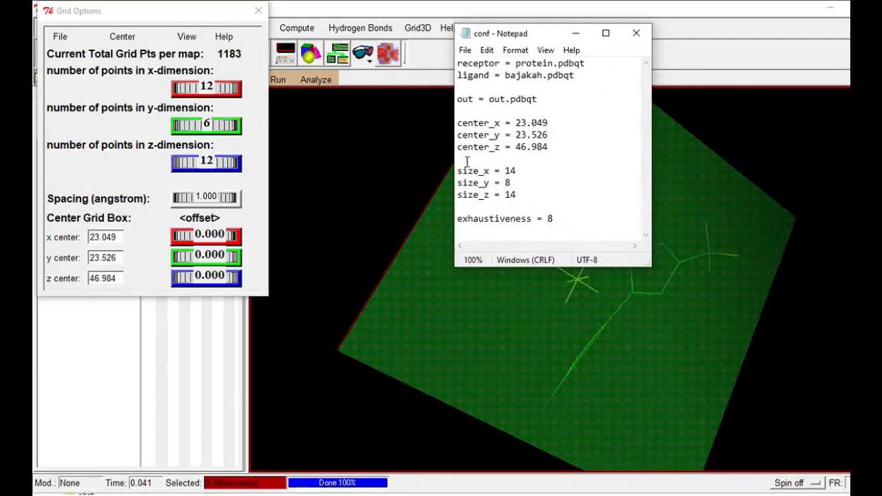
Set size_x to 12, size_y to 6 and size_z to 12 in the conf file, save it and put Notepad away
click(518, 170)
key(BackSpace)
text(2)
click(513, 182)
key(BackSpace)
text(6)
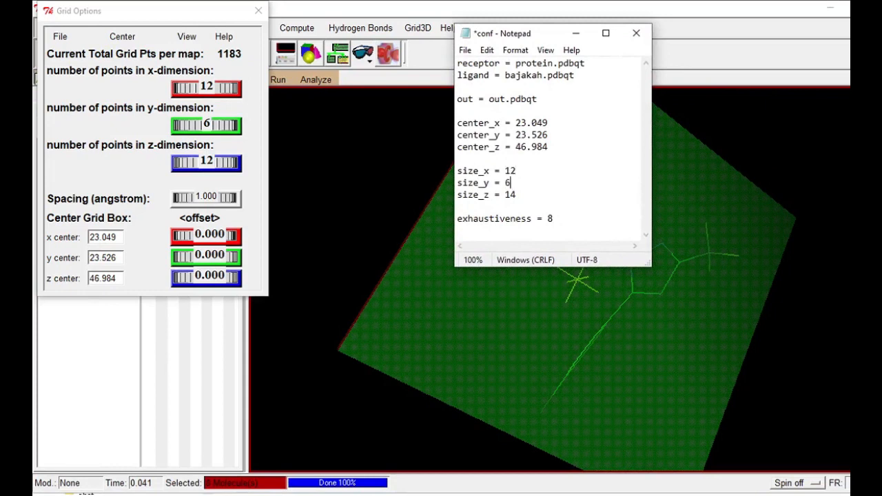
click(521, 195)
text(2)
key(ctrl+s)
click(577, 35)
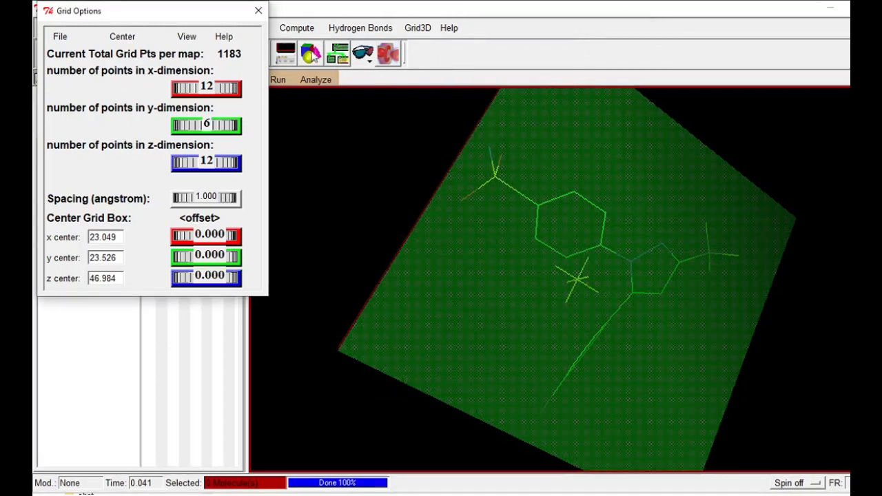
Close the grid options and exit AutoDockTools
click(259, 10)
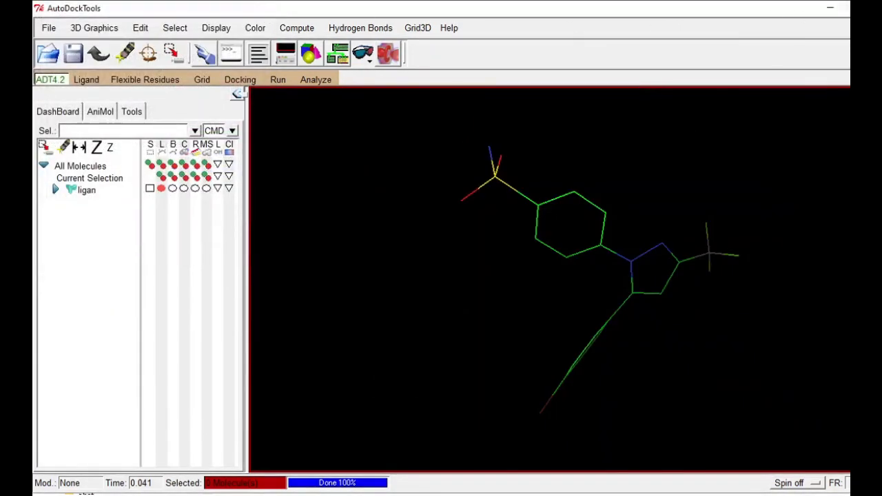
click(881, 8)
click(468, 307)
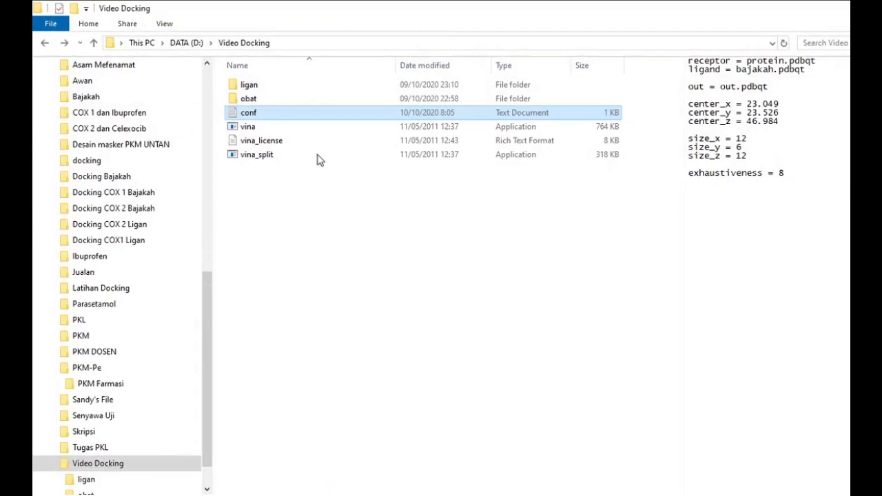
Replace the old conf file in the ligan folder with a copy of the updated conf file from the Video Docking folder
right_click(269, 115)
click(323, 334)
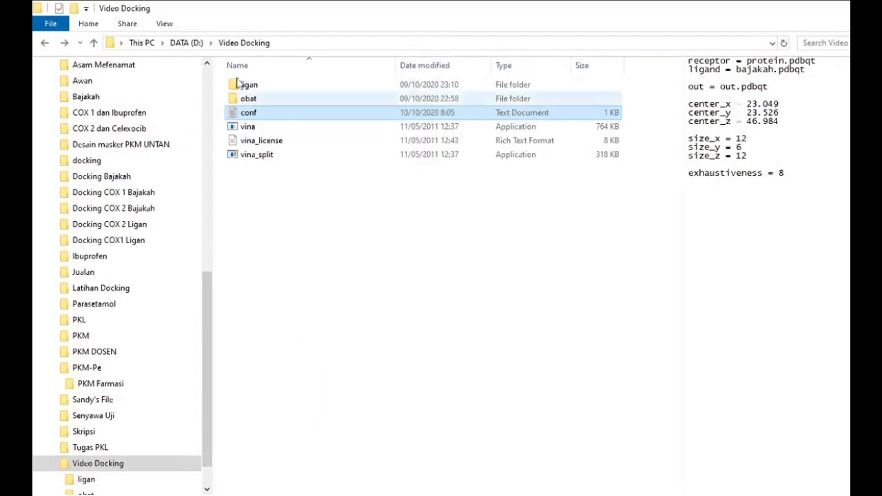
double_click(242, 84)
click(256, 101)
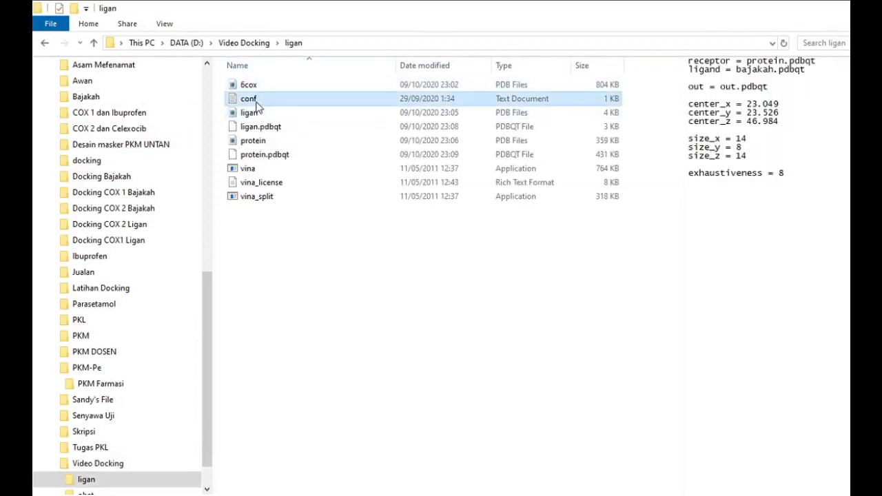
right_click(256, 103)
click(311, 355)
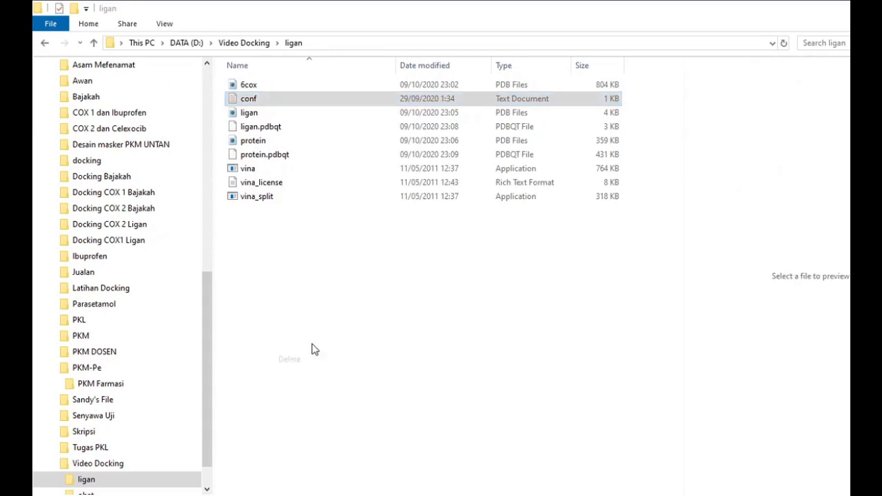
click(307, 225)
key(ctrl+v)
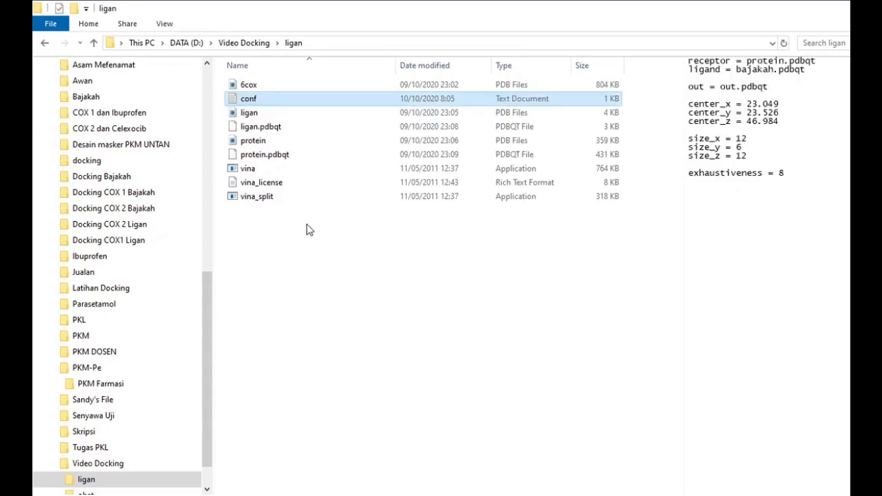
Set the ligand entry to ligan.pdbqt in the ligan folder's conf file, then save and close it
double_click(257, 100)
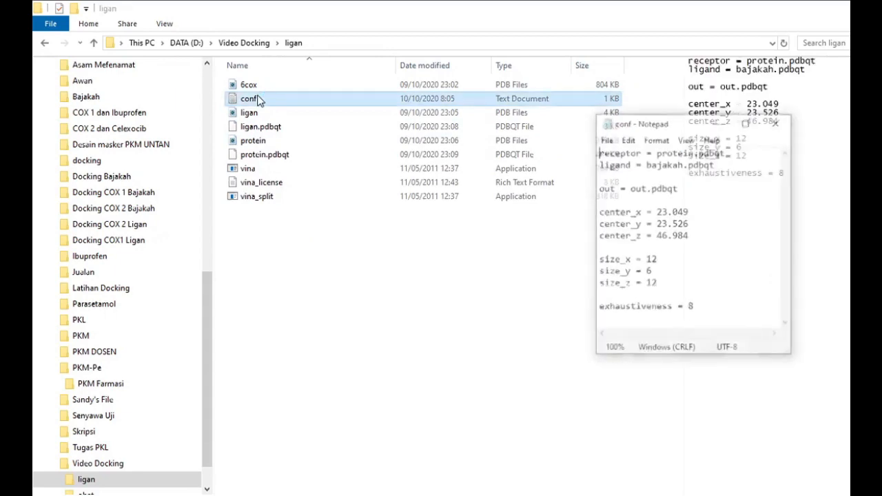
drag(655, 122, 639, 80)
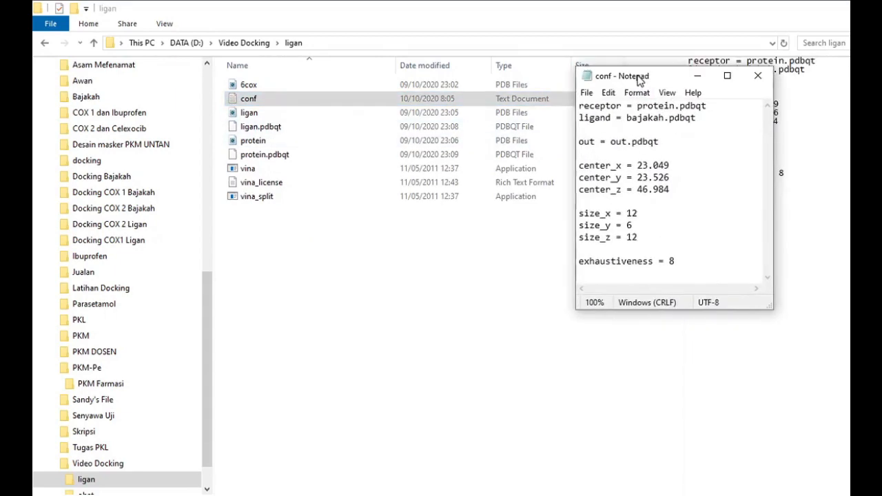
click(664, 117)
key(BackSpace)
key(BackSpace)
key(BackSpace)
key(BackSpace)
key(BackSpace)
key(BackSpace)
key(BackSpace)
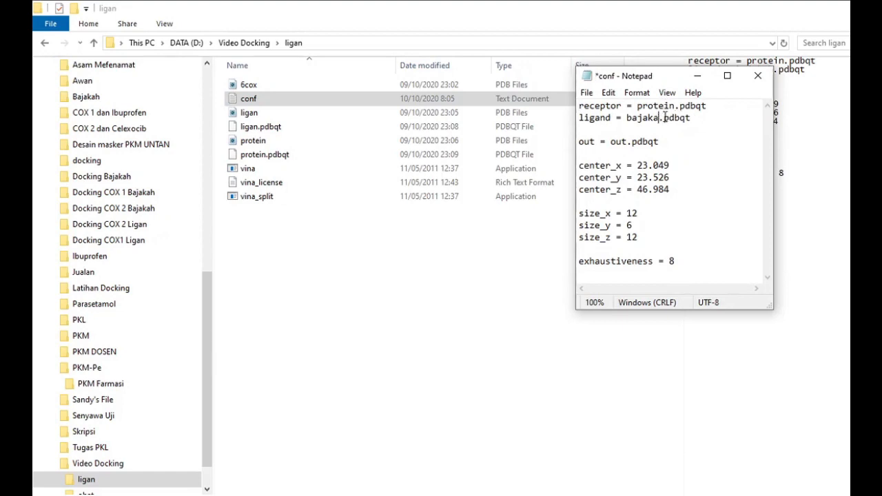
text(ligan)
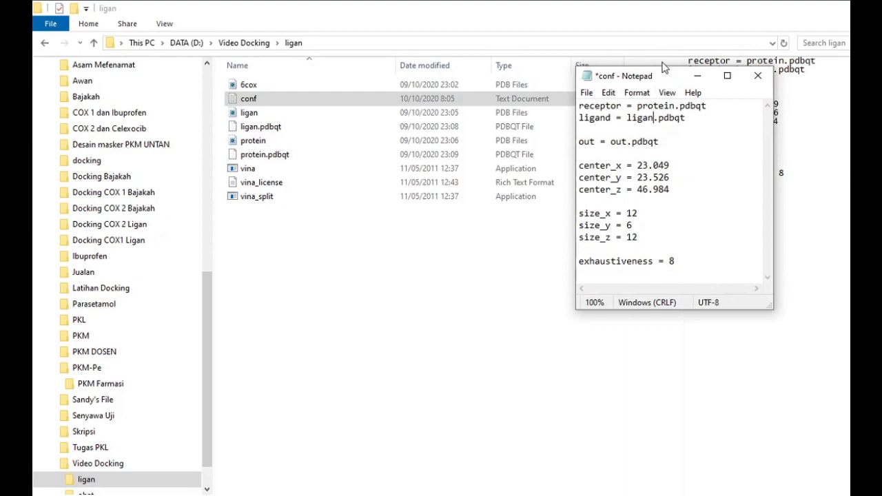
key(ctrl+s)
click(756, 76)
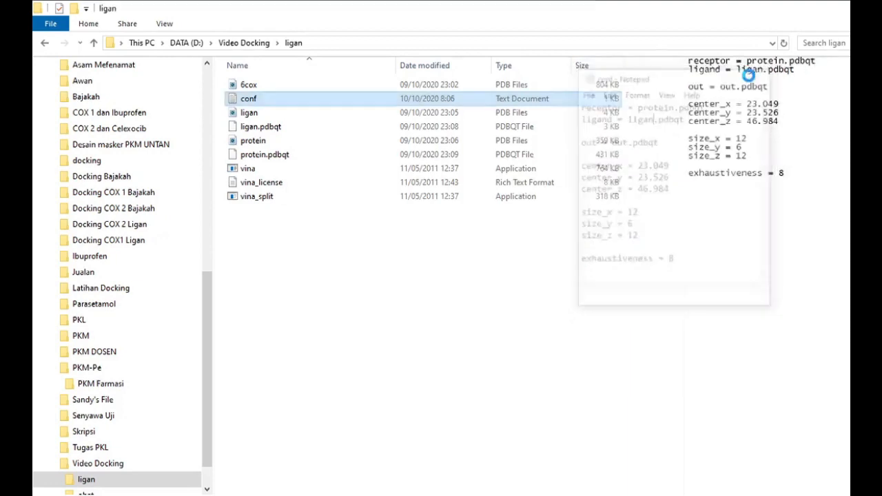
Open a command prompt in the D:\Video Docking\ligan folder
click(427, 315)
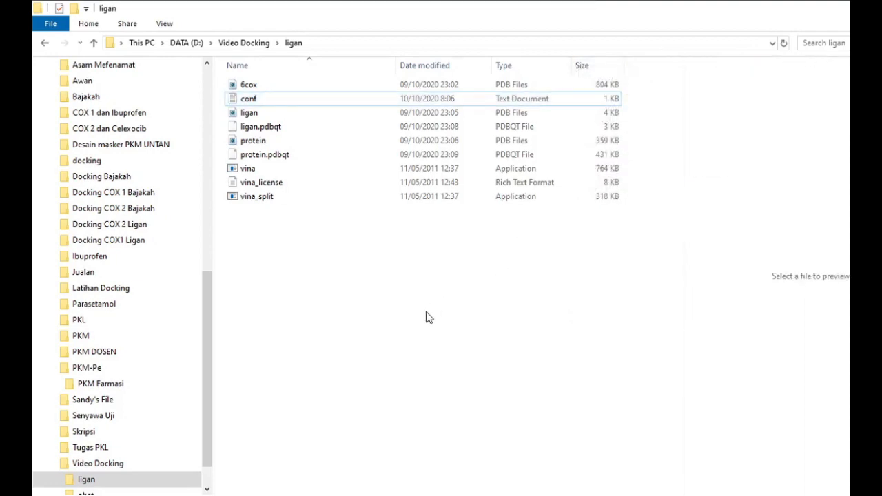
click(332, 43)
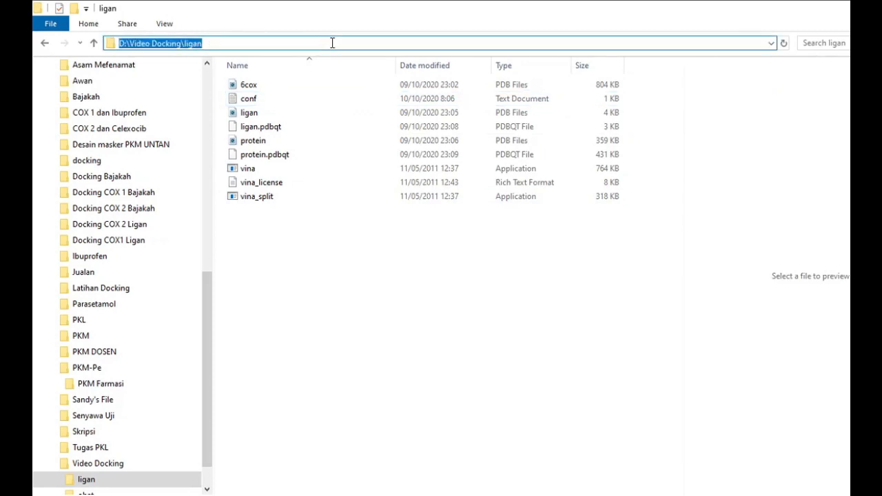
text(cmd)
key(Return)
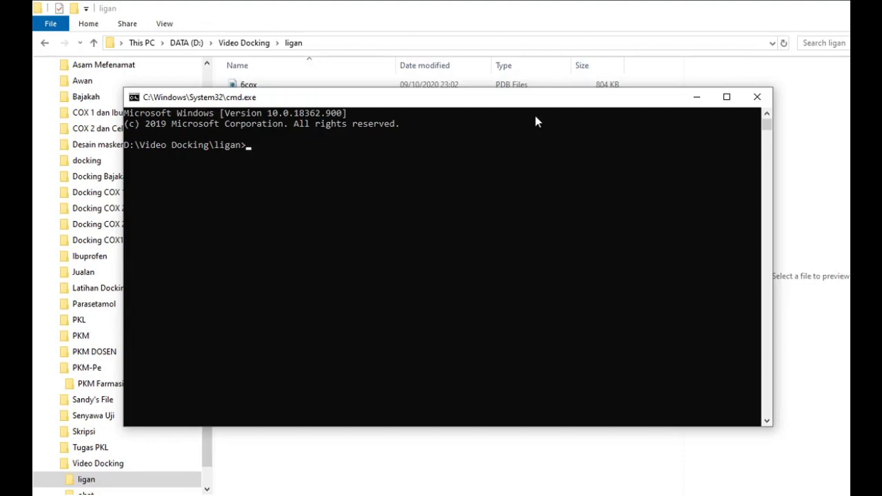
Run the docking with the command vina.exe --config conf.txt --log log.txt
text(ina)
text(.exe --spli)
key(BackSpace)
key(BackSpace)
text(config)
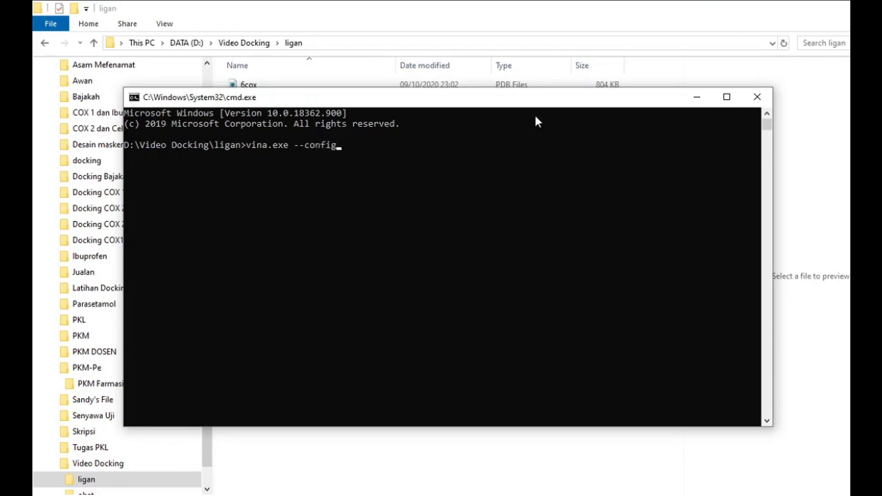
text( conf.txt --log log.txt)
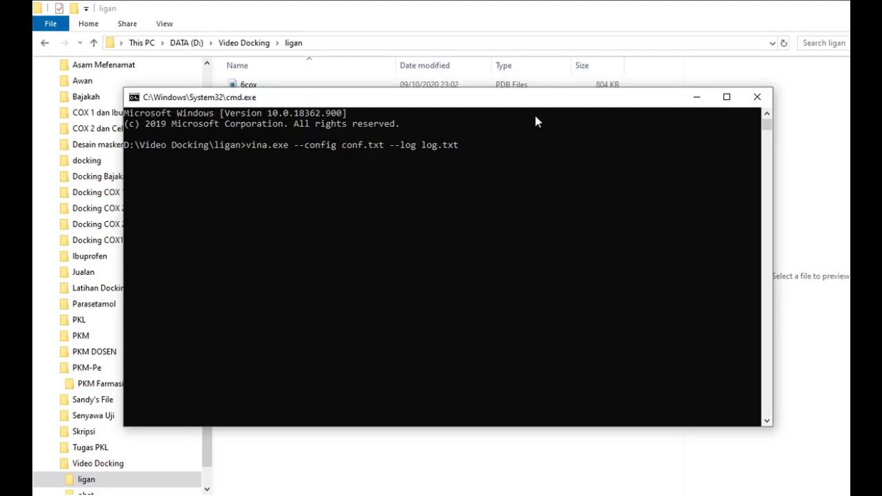
key(Return)
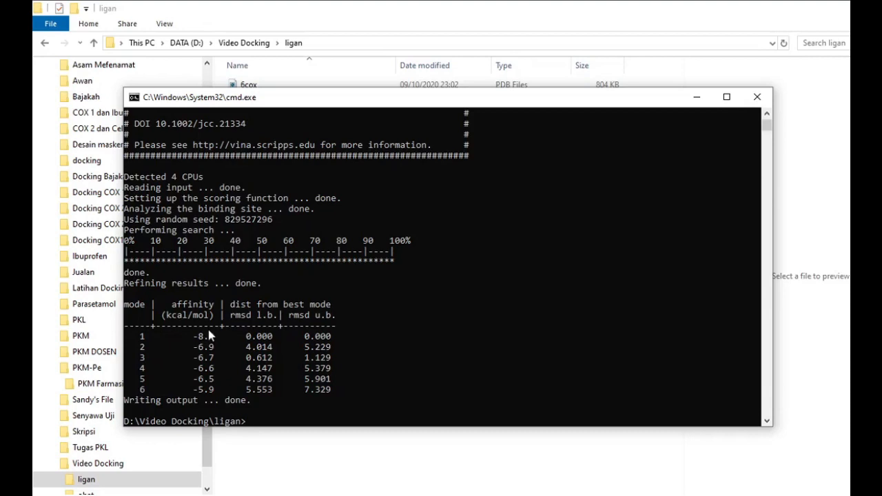
Split the docking output with vina_split.exe --input out.pdbqt and close the command prompt
text(vina_split.exe --input out.pdbqt)
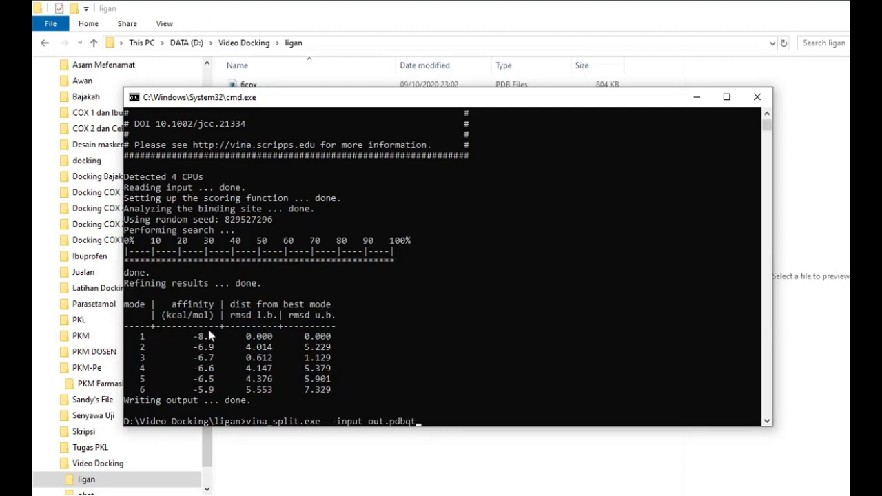
key(Return)
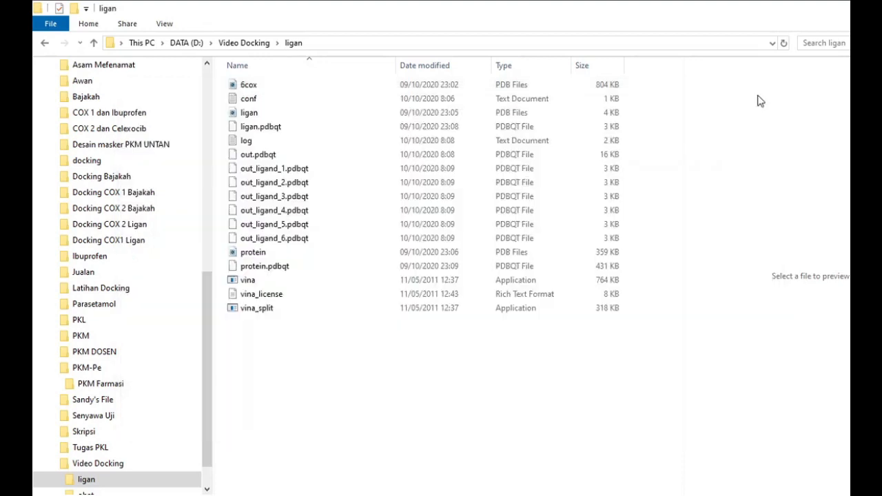
click(757, 97)
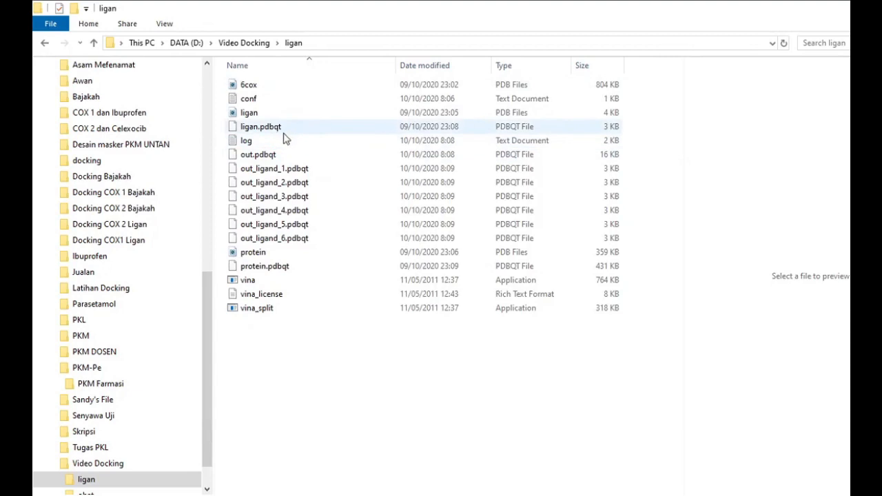
Open the log file from the ligan folder, examine the binding affinity of mode 1 and close the file
click(263, 141)
double_click(264, 142)
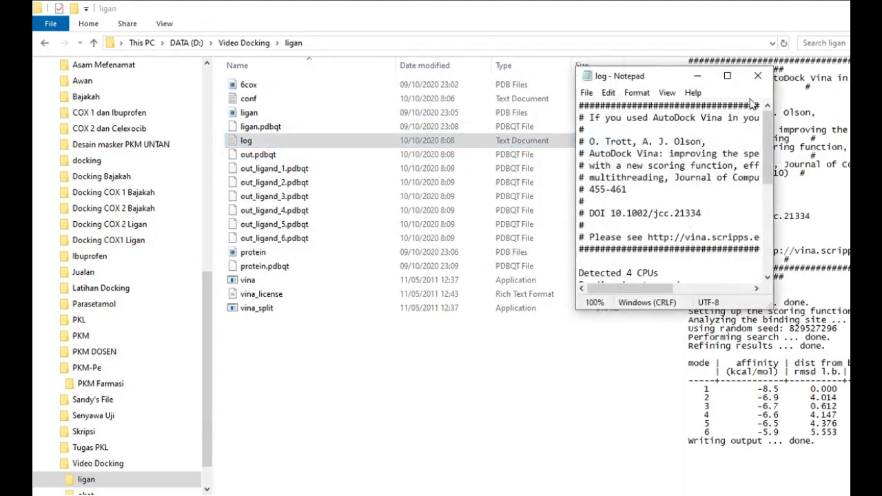
click(722, 79)
drag(100, 333, 131, 334)
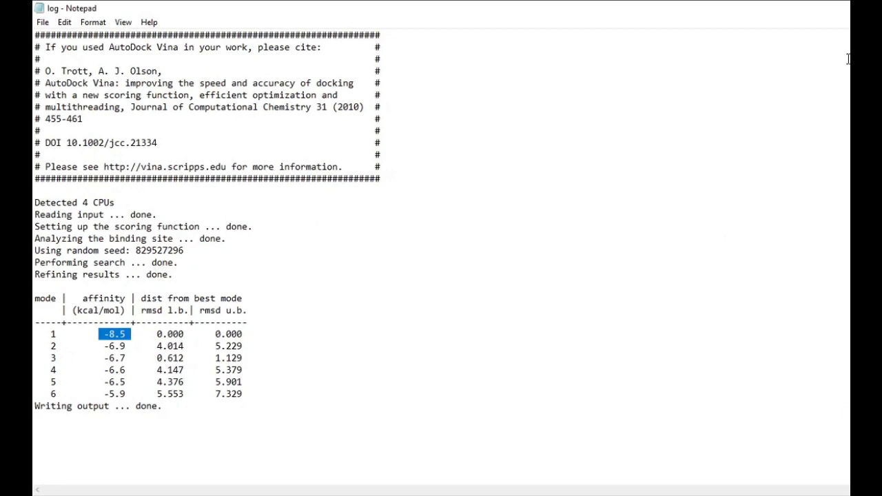
click(848, 8)
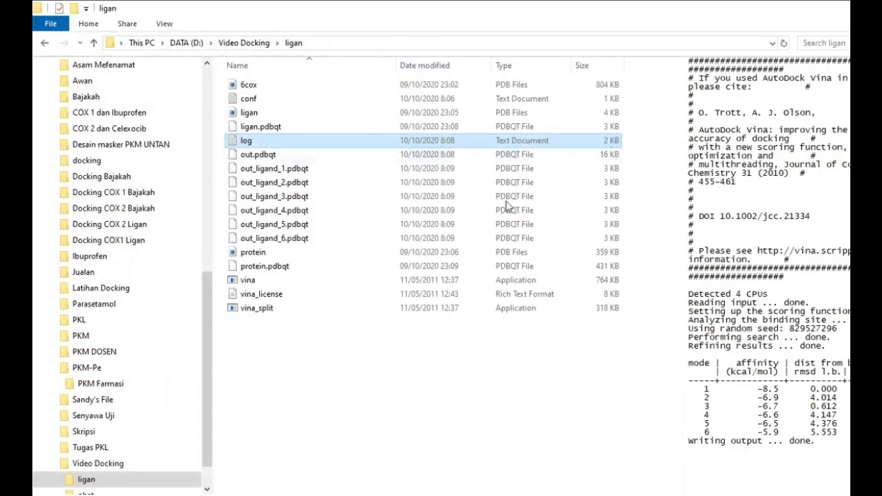
Return to the Video Docking folder and open the obat folder
click(338, 385)
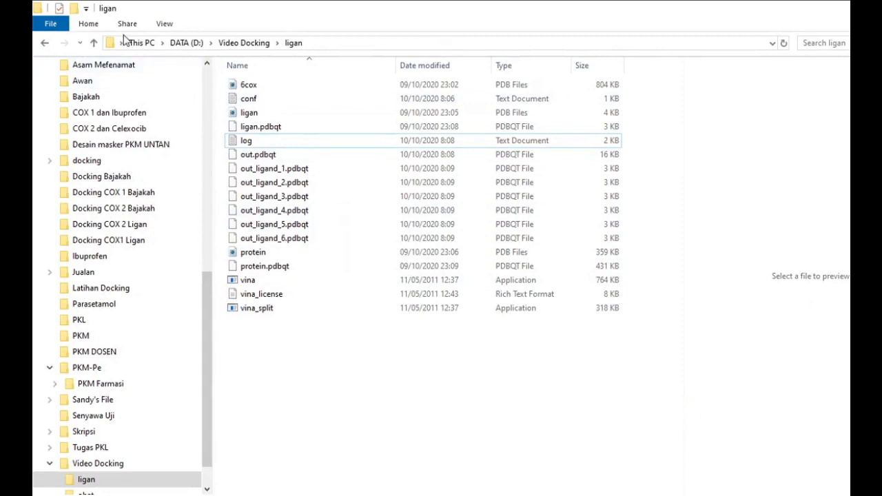
click(45, 45)
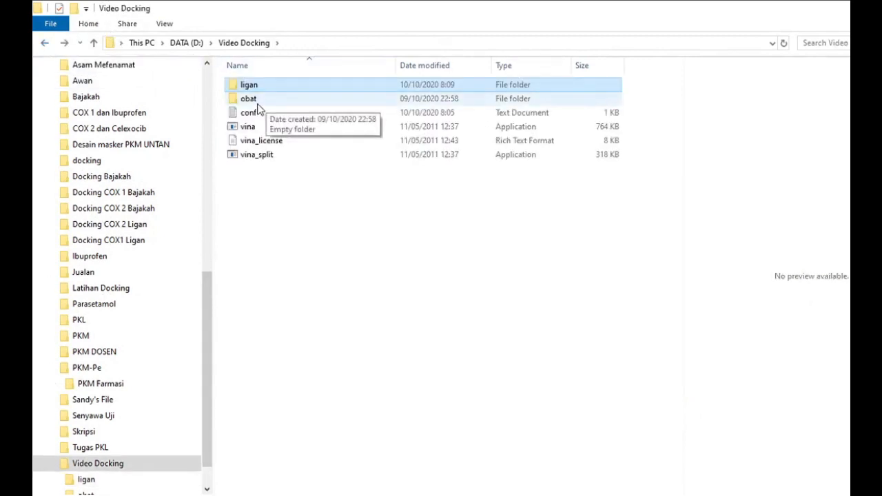
double_click(256, 103)
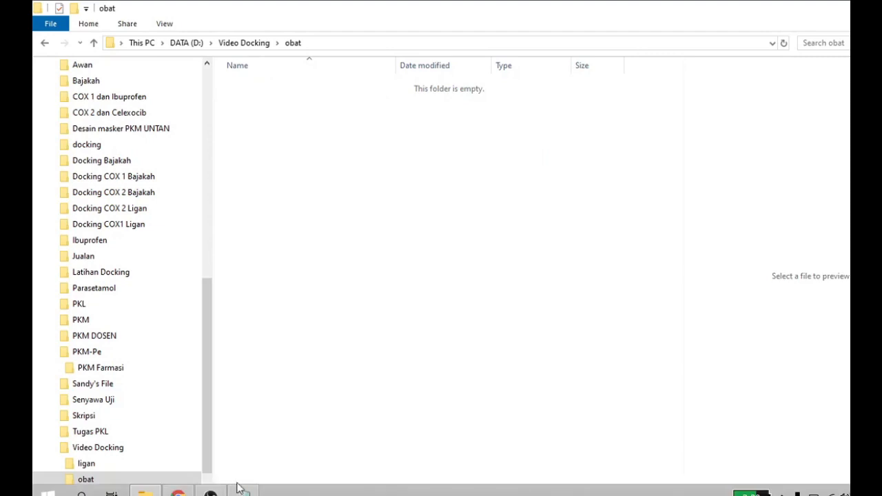
Switch to the Celecoxib compound page on PubChem in Chrome and copy its IUPAC name
click(179, 493)
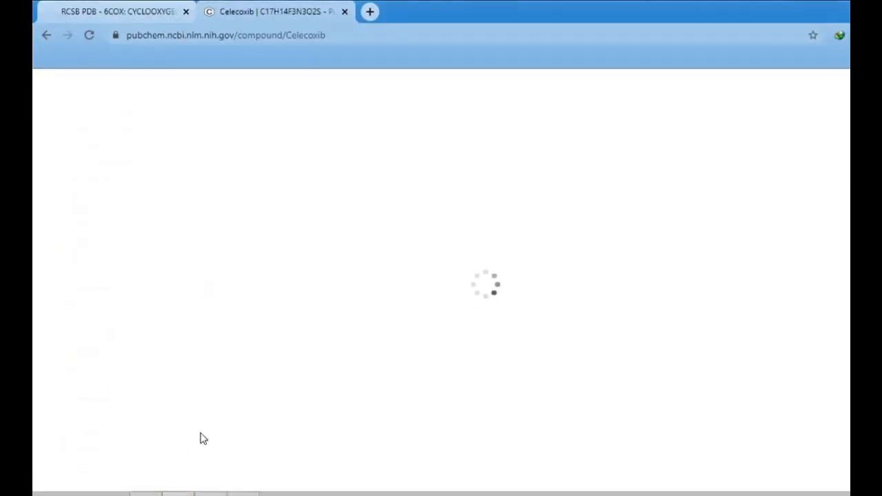
scroll(372, 147, down, 1)
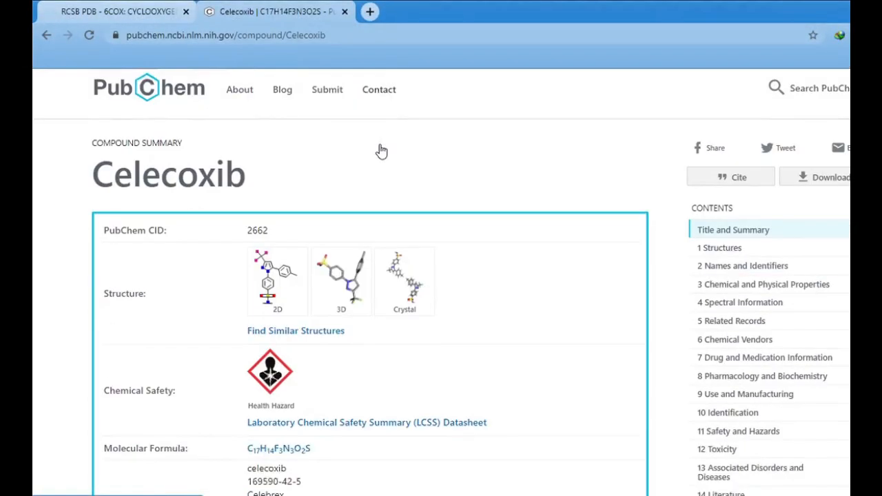
scroll(348, 136, up, 1)
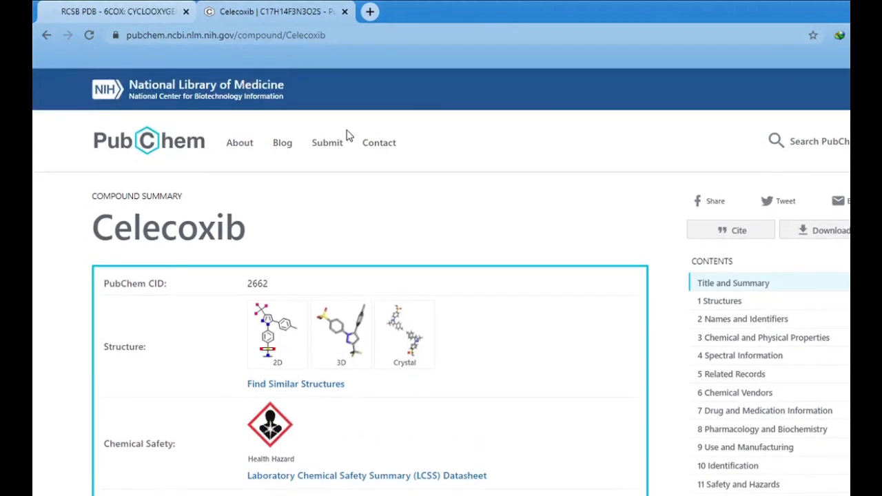
scroll(348, 135, down, 10)
scroll(348, 136, down, 10)
scroll(348, 136, down, 6)
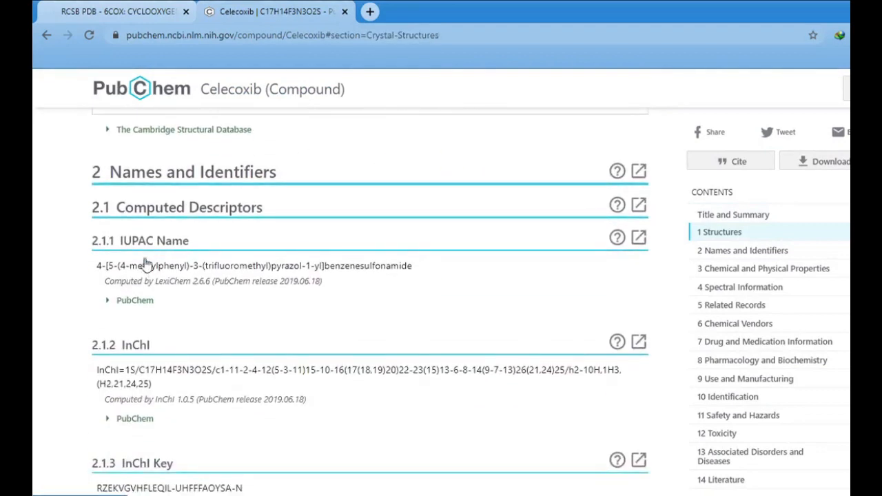
drag(98, 267, 420, 271)
click(101, 265)
click(98, 266)
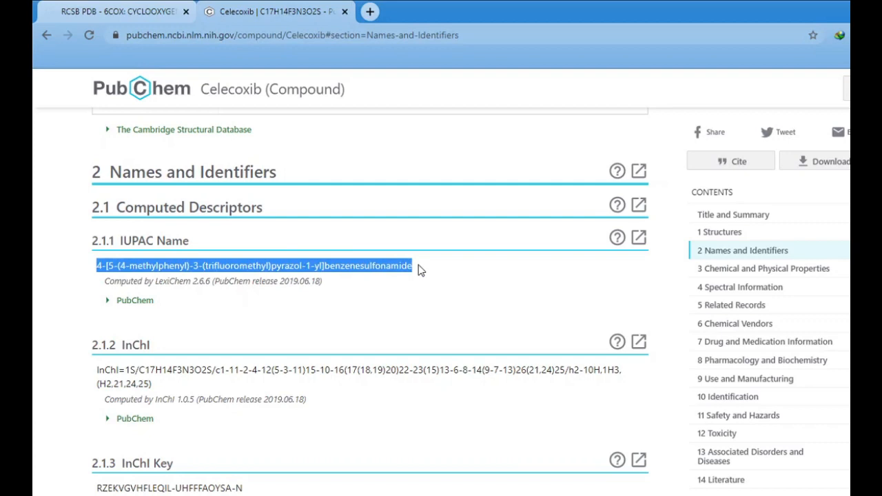
click(420, 270)
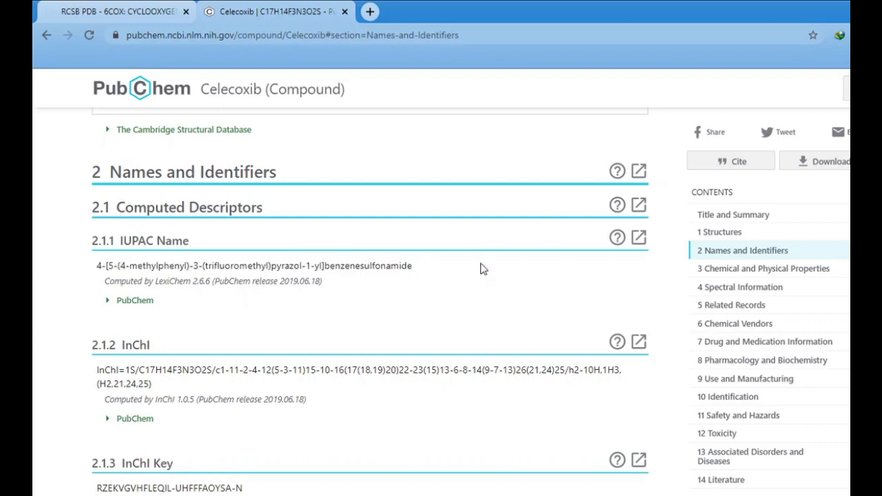
drag(416, 268, 95, 273)
key(ctrl+c)
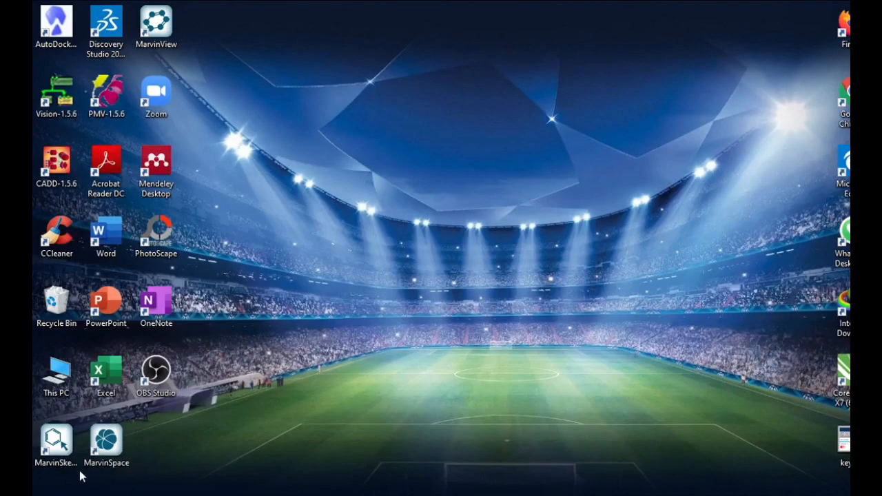
Start MarvinSketch in a maximized window and import the copied IUPAC name 4-[5-(4-methylphenyl)-3-(trifluoromethyl)pyrazol-1-yl]benzenesulfonamide as a structure
click(60, 454)
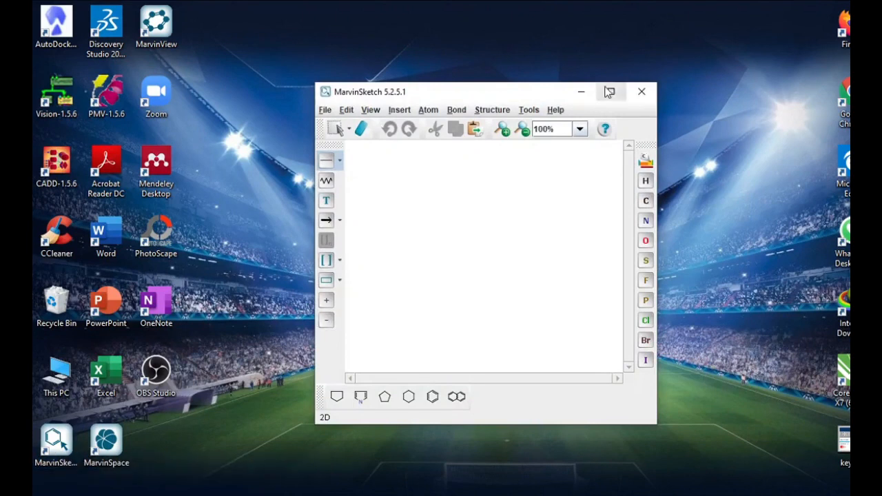
click(611, 90)
click(63, 24)
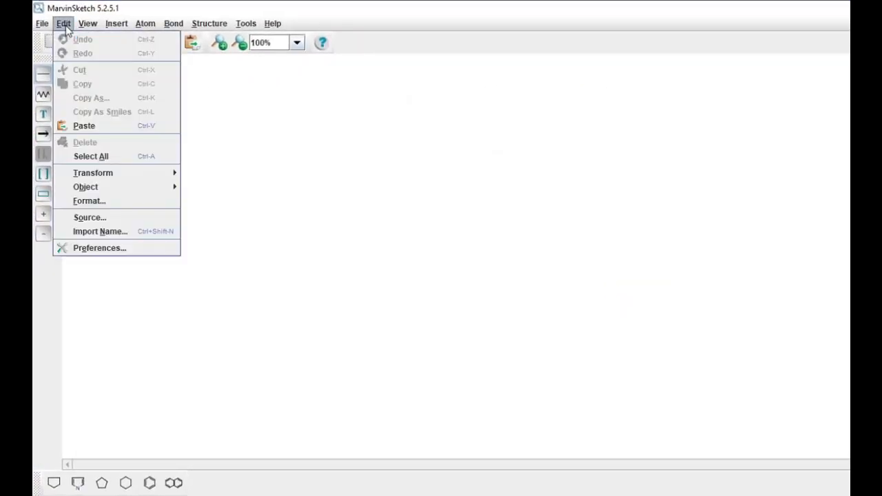
click(116, 232)
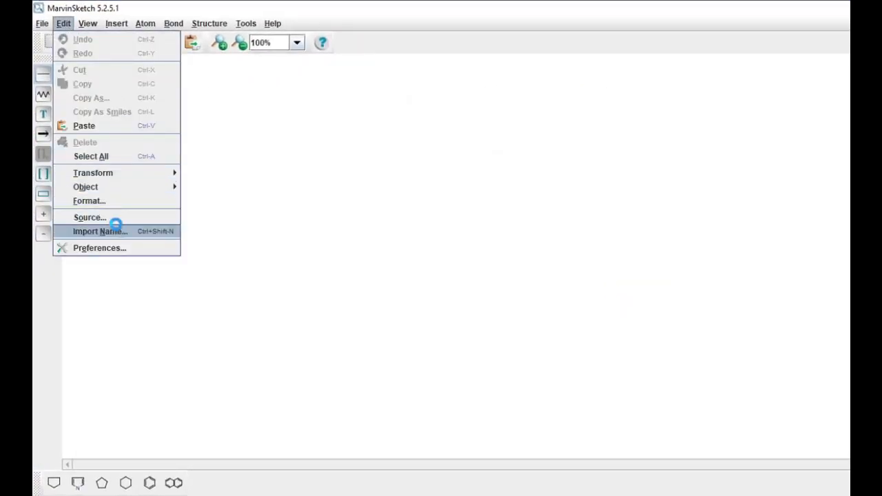
key(ctrl+v)
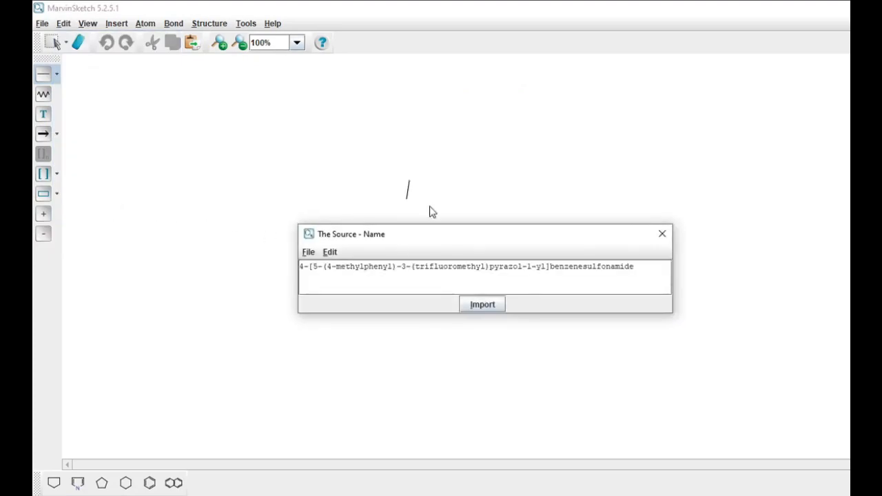
click(482, 304)
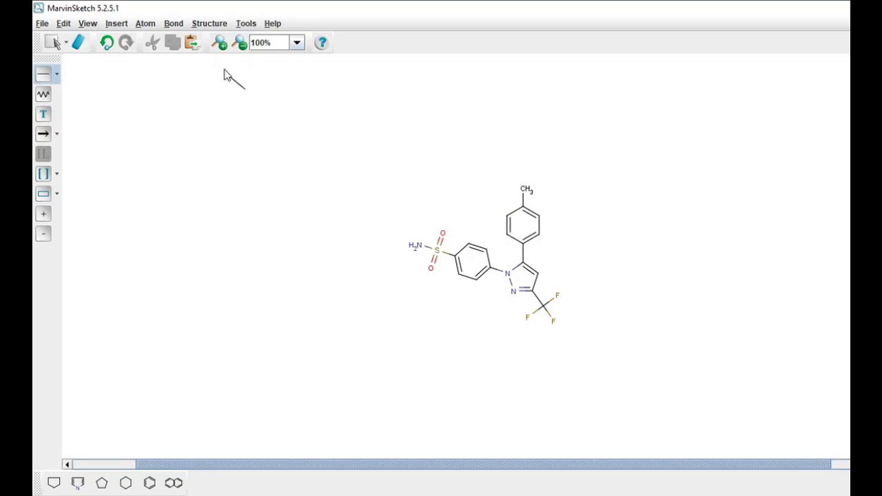
Add explicit hydrogens to the celecoxib structure and clean it in 2D
click(209, 25)
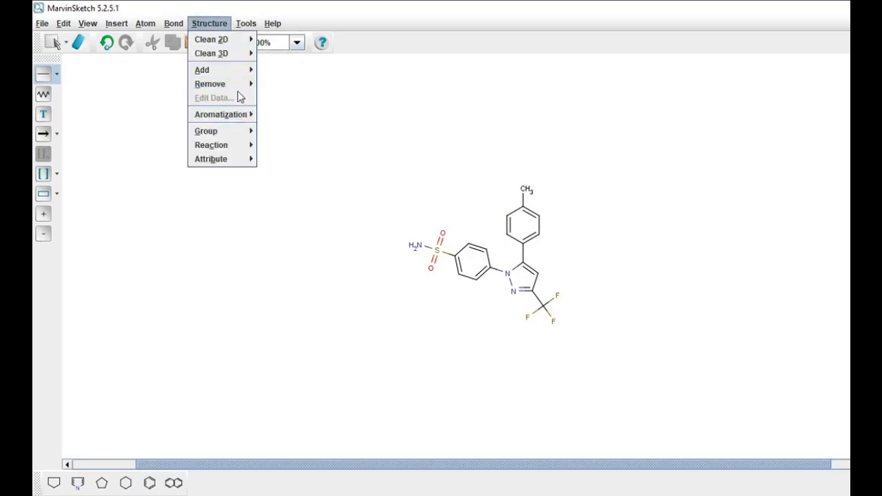
mouse_move(238, 76)
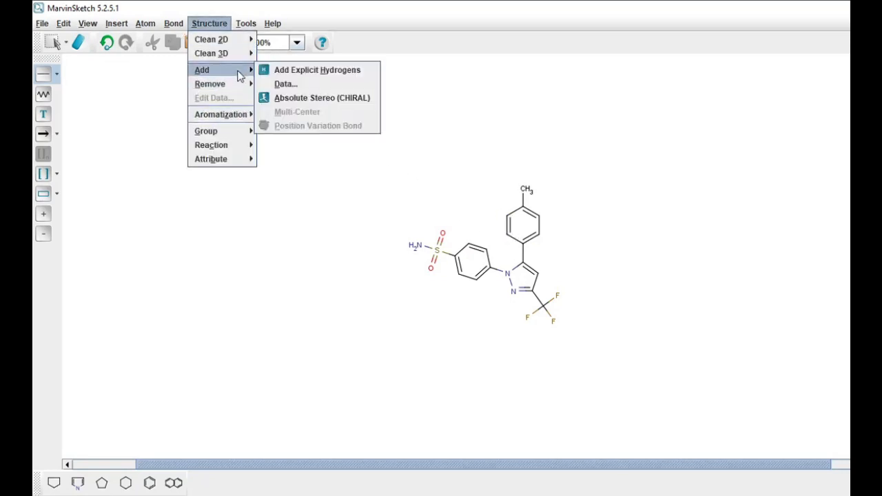
click(279, 71)
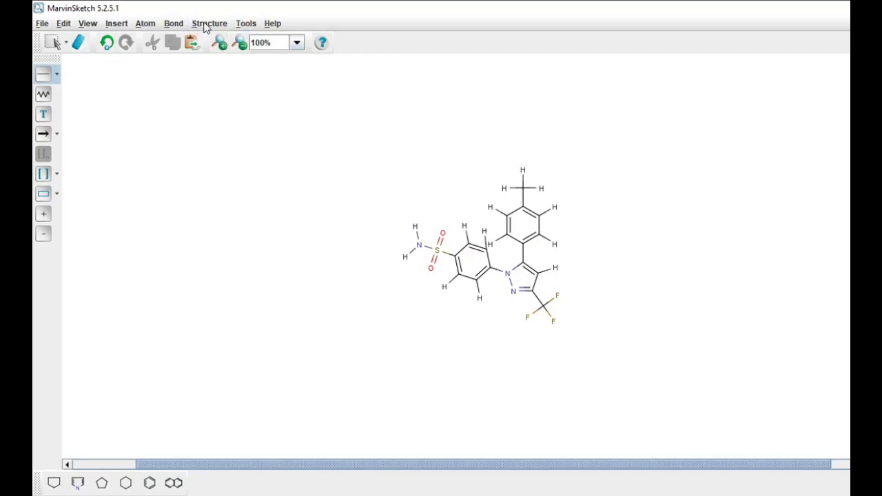
click(207, 25)
mouse_move(217, 41)
click(276, 39)
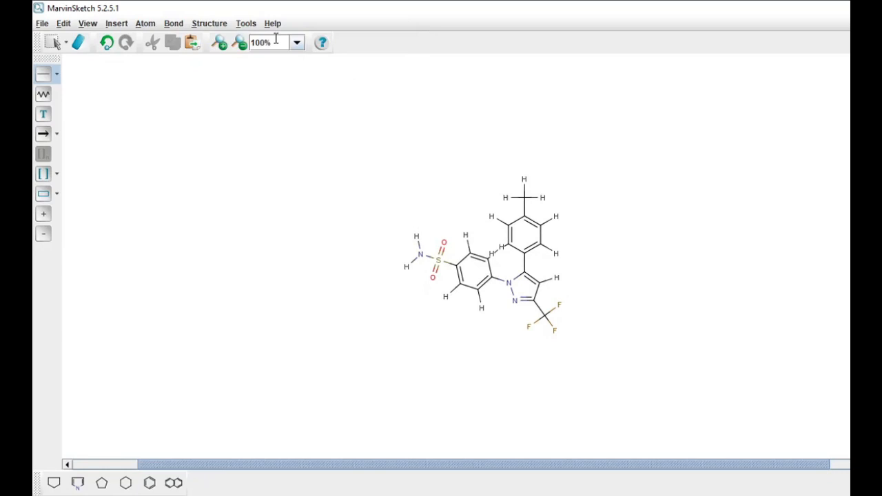
Calculate the major microspecies of the structure at pH 7.4, dismissing the licence notice
click(246, 24)
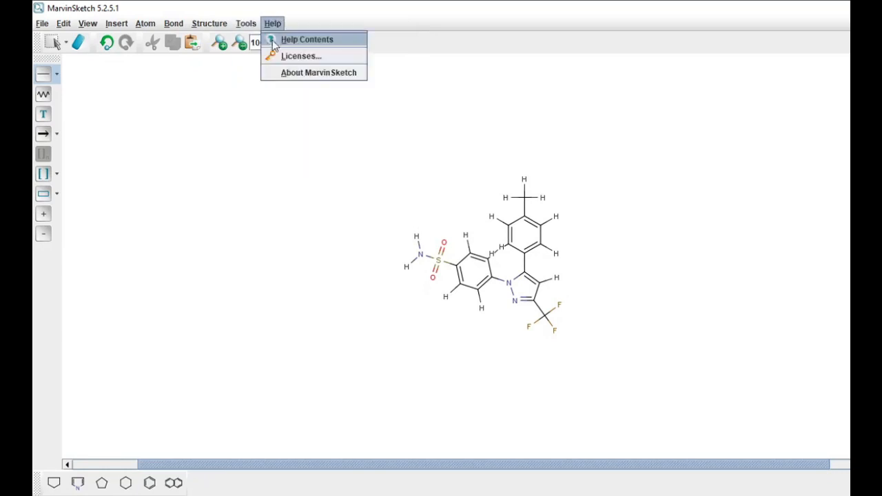
mouse_move(275, 66)
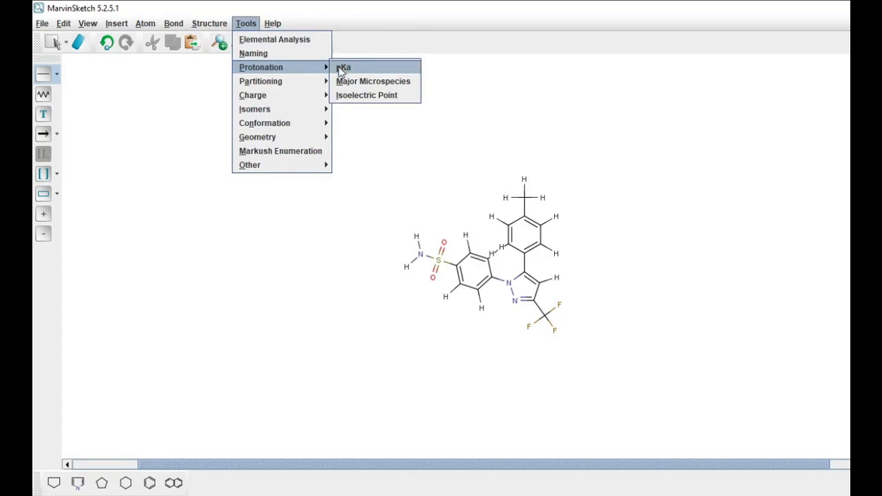
click(376, 81)
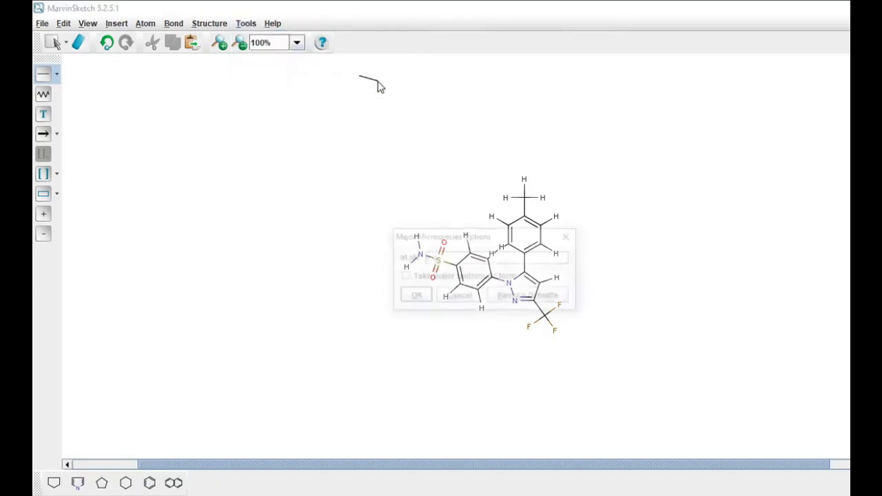
click(418, 298)
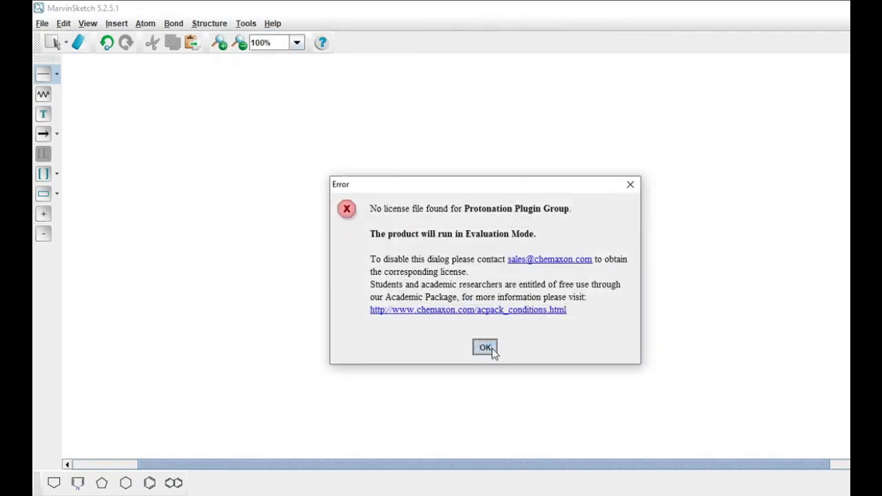
click(485, 348)
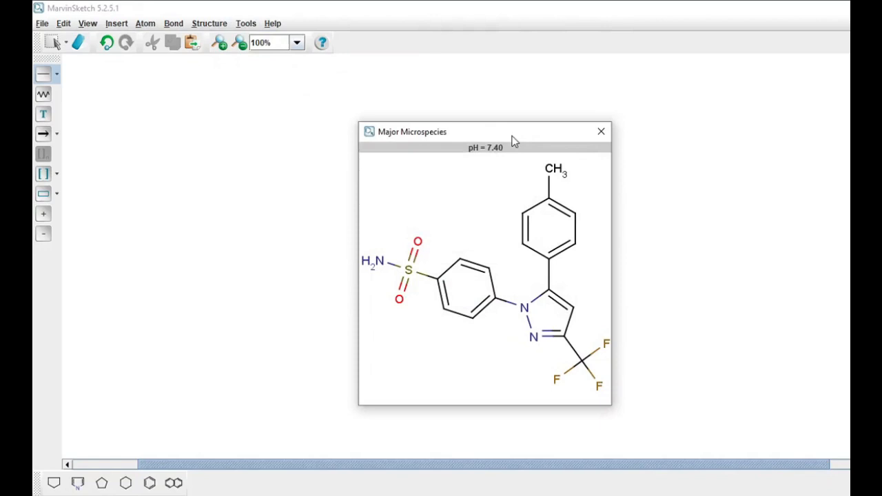
drag(512, 137, 512, 126)
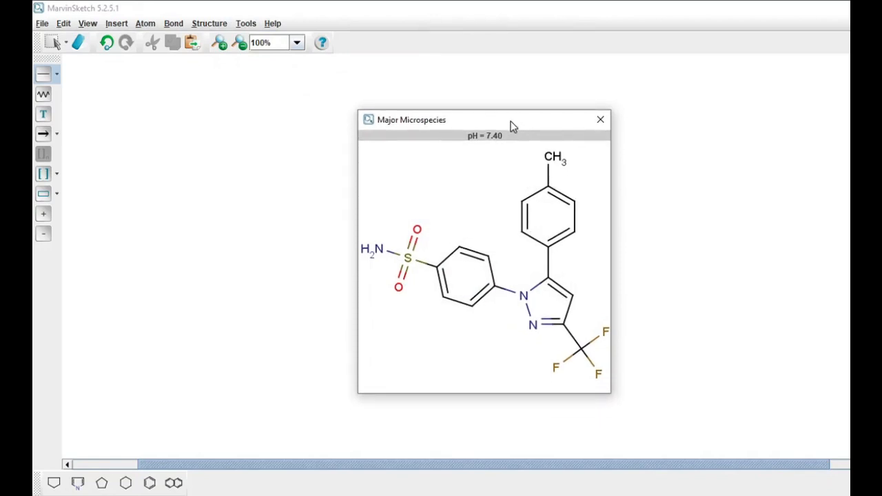
Save the major microspecies as celexocib in MRV format in the obat folder of D:\Video Docking and close the calculation windows
right_click(500, 234)
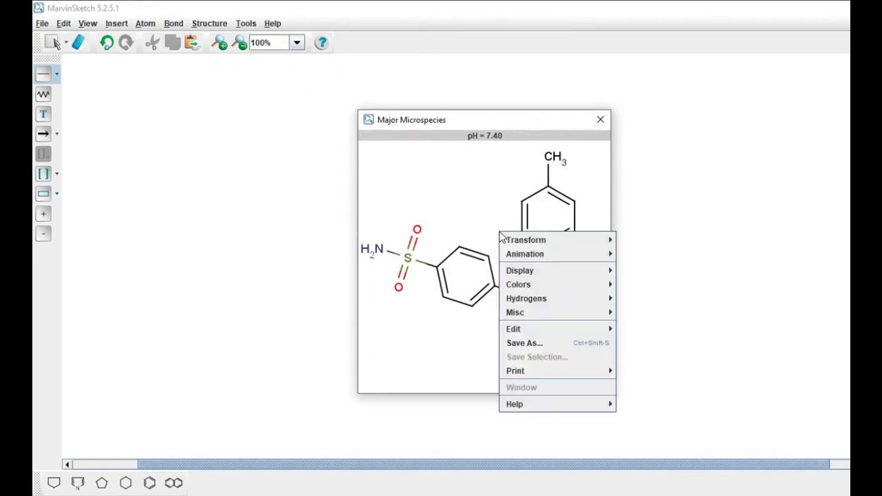
click(543, 345)
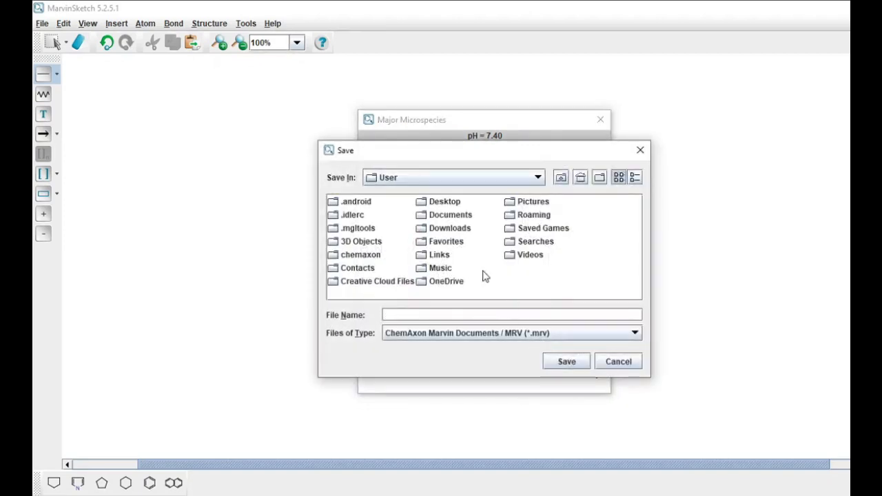
click(445, 181)
scroll(423, 262, down, 2)
click(410, 229)
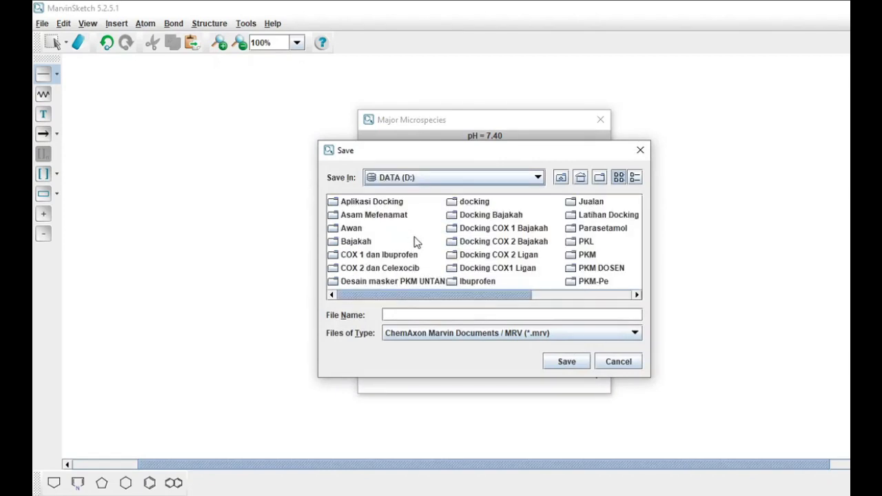
drag(508, 296, 616, 296)
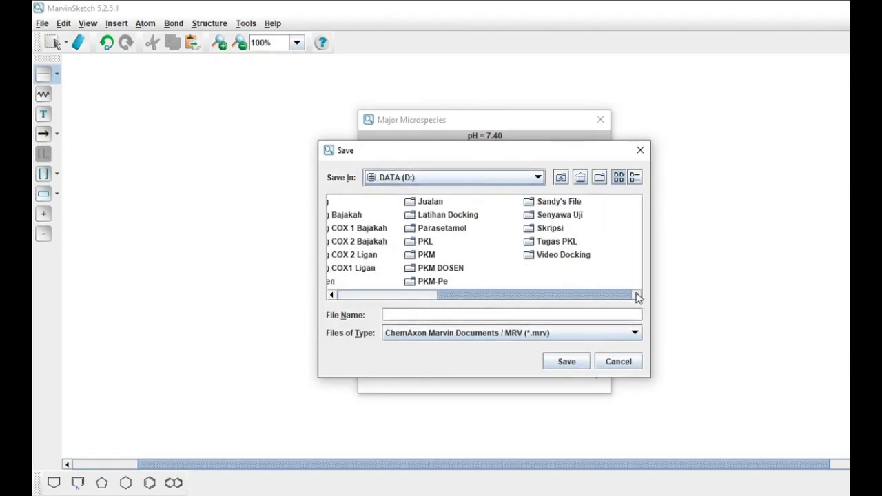
double_click(584, 254)
double_click(349, 215)
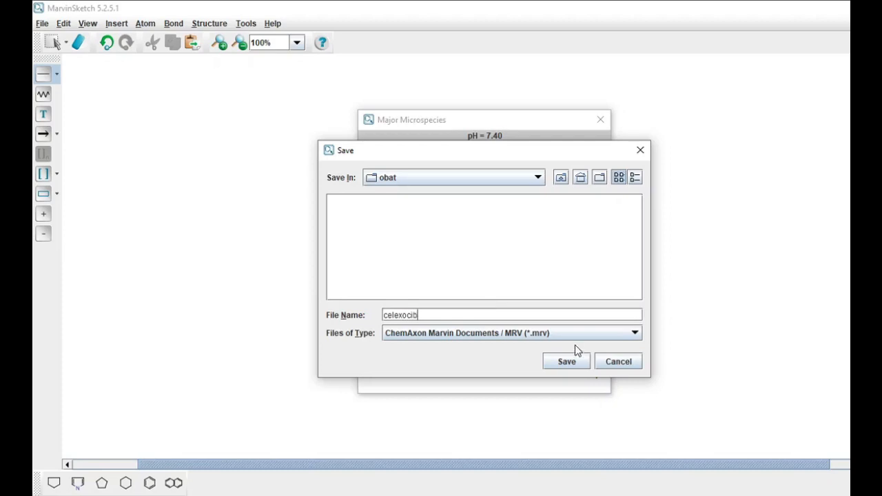
click(567, 360)
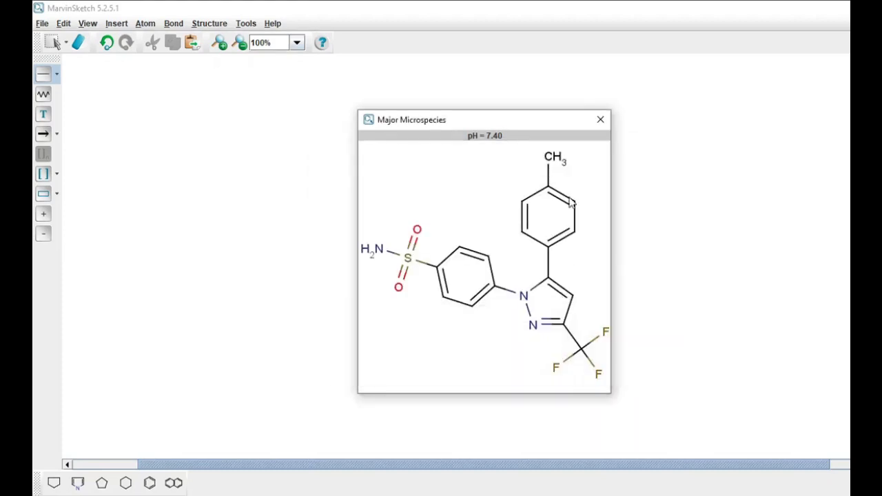
click(598, 122)
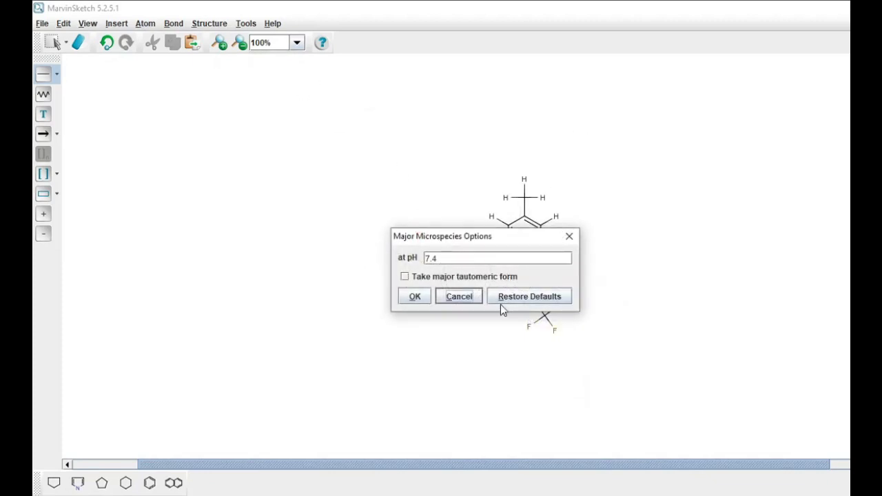
click(460, 295)
Clear the desk to remove the hydrogenated structure from the canvas
click(42, 24)
click(63, 23)
click(43, 23)
mouse_move(62, 42)
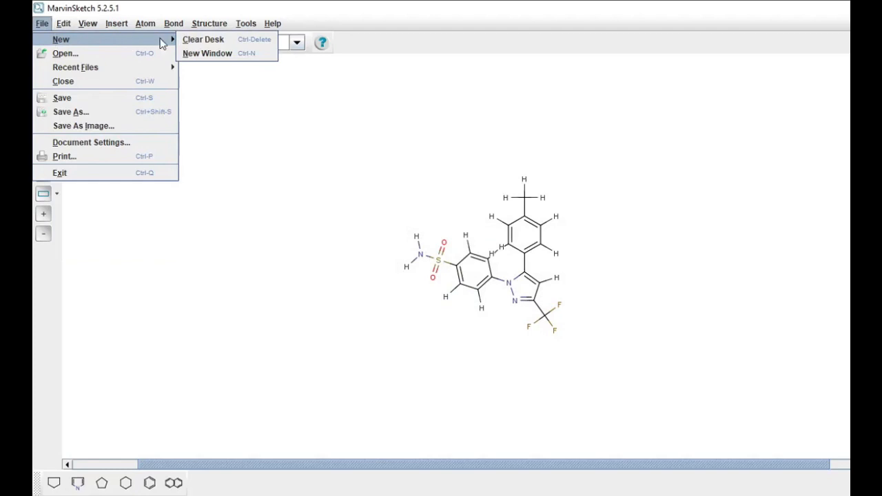
click(203, 40)
Open celexocib.mrv from the obat folder in Video Docking on drive D
click(40, 26)
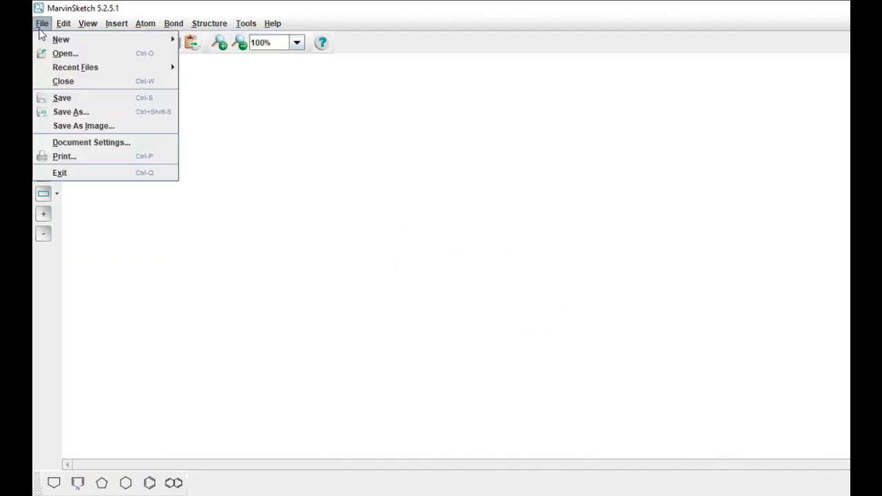
click(65, 54)
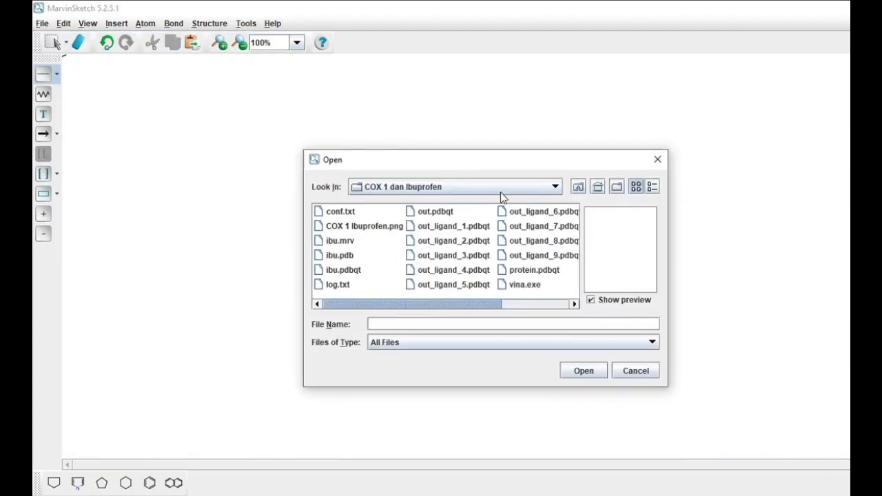
click(516, 188)
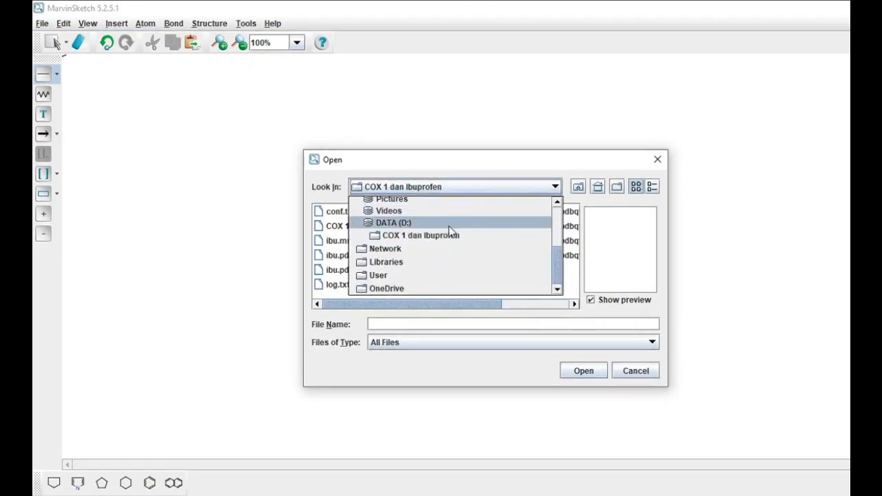
click(438, 224)
drag(342, 305, 491, 307)
double_click(513, 227)
double_click(337, 227)
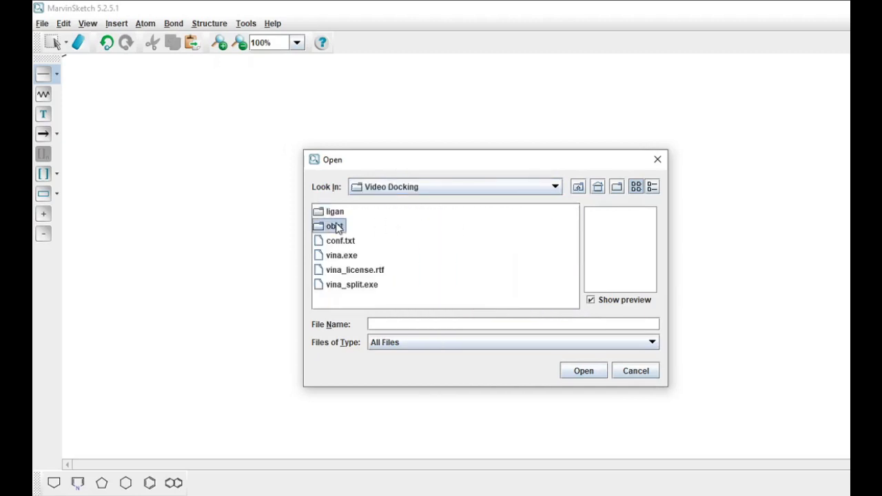
double_click(348, 218)
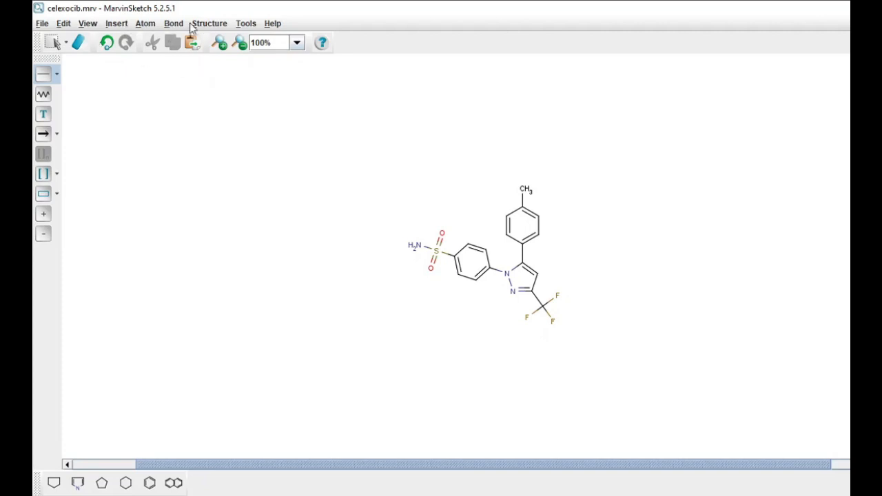
Calculate the lowest energy conformer with the default conformer options, dismiss the licence notice, and enlarge the Conformers window
click(243, 25)
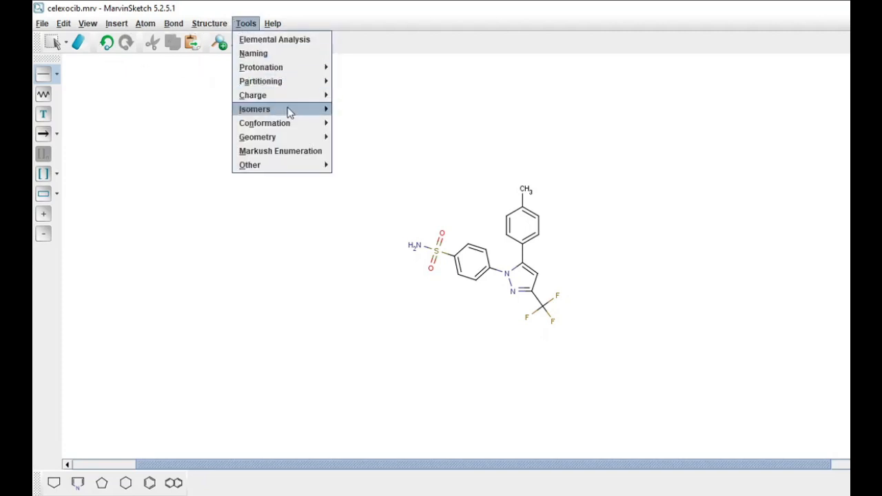
mouse_move(290, 113)
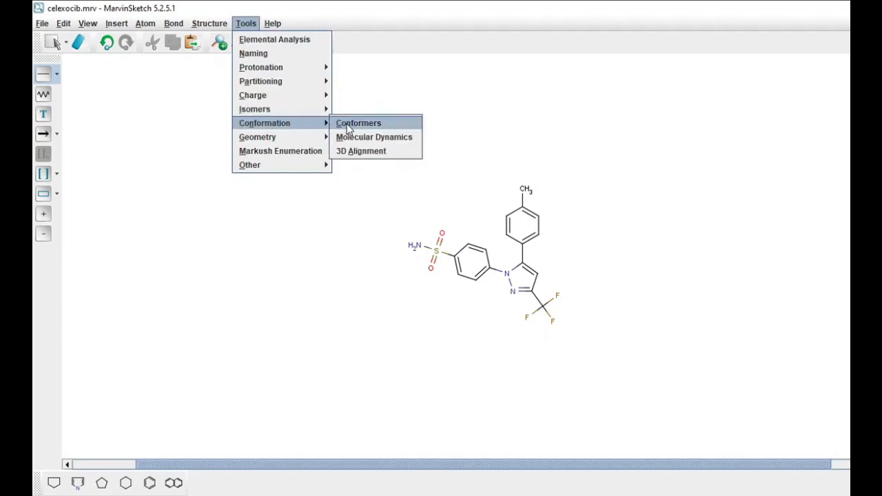
click(352, 124)
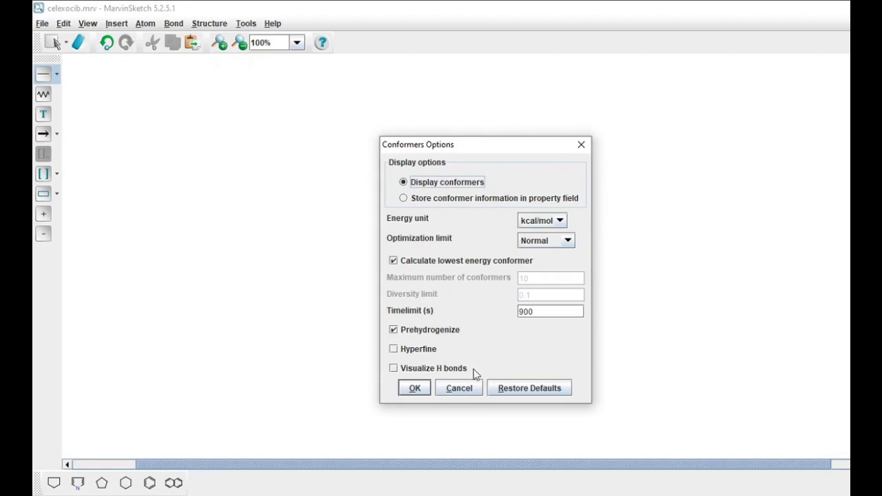
click(421, 390)
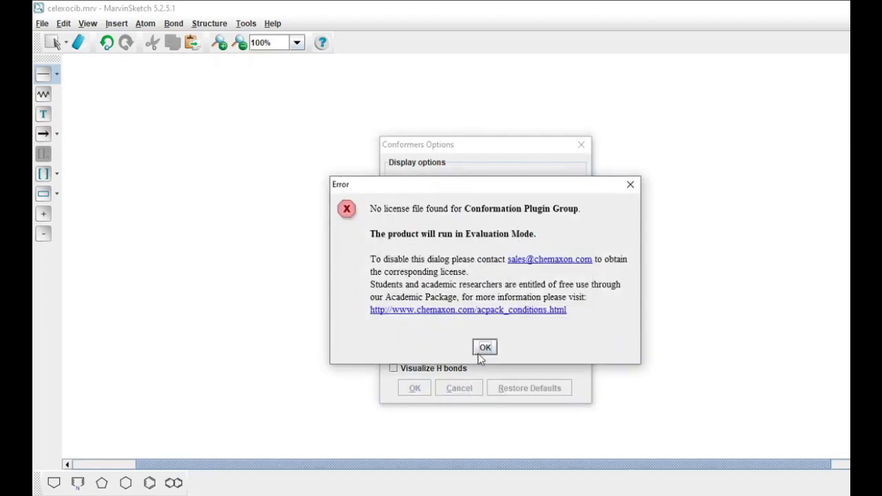
click(485, 348)
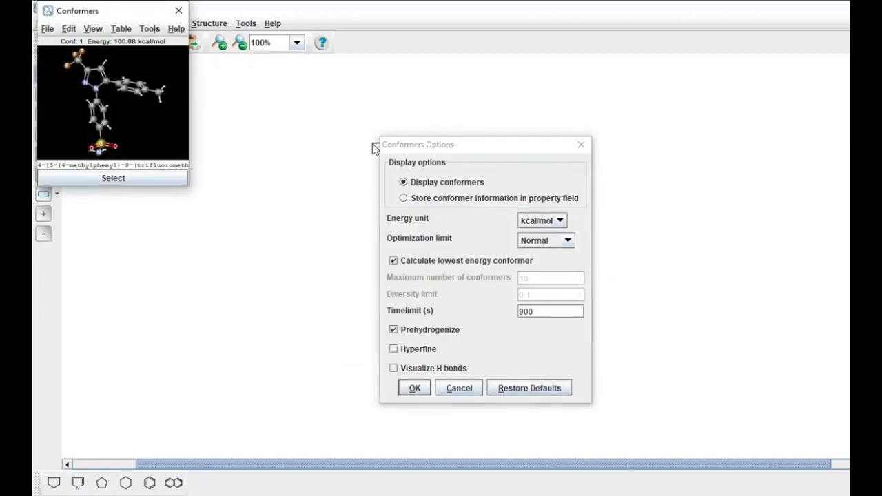
drag(122, 14, 377, 63)
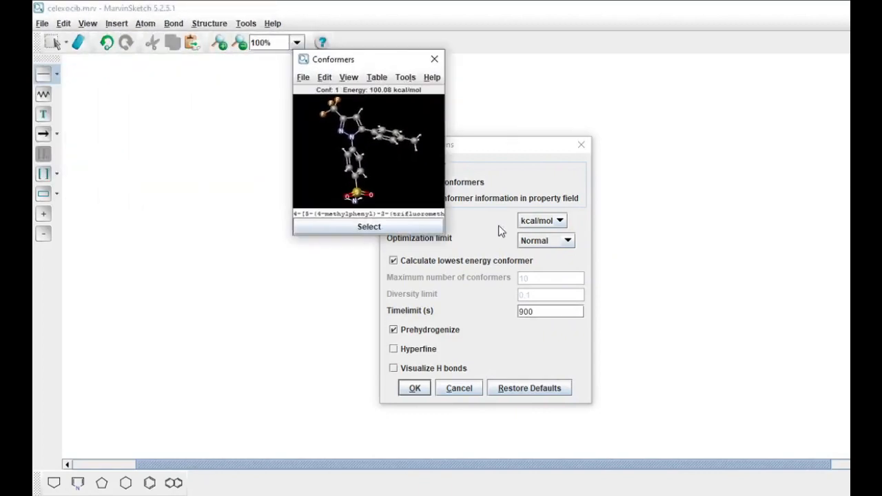
drag(549, 278, 705, 366)
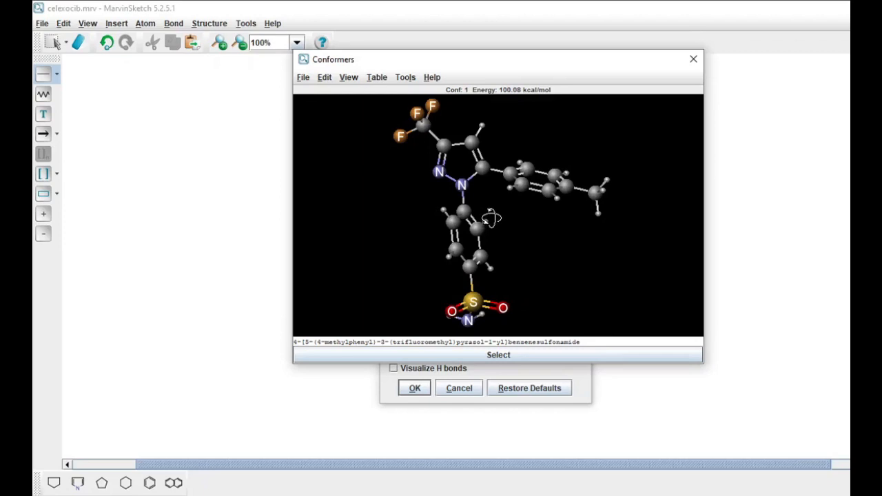
Start saving the displayed conformer and browse to the obat folder inside Video Docking on drive D
right_click(473, 186)
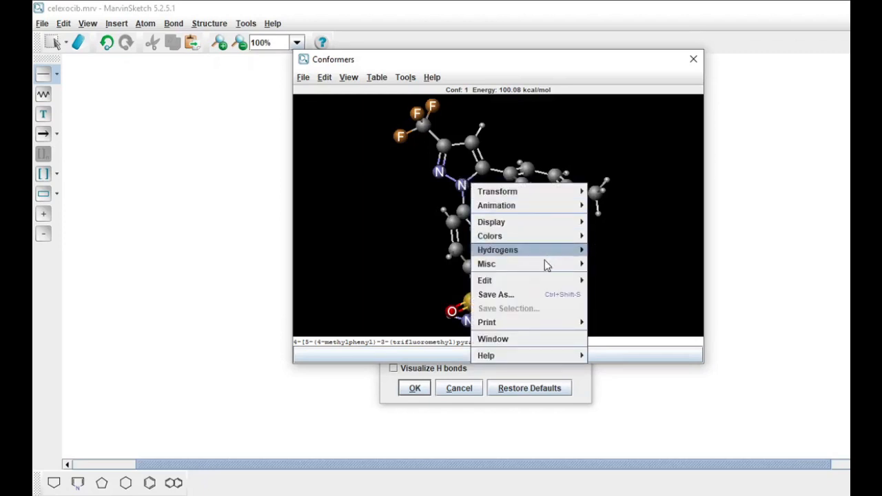
click(535, 294)
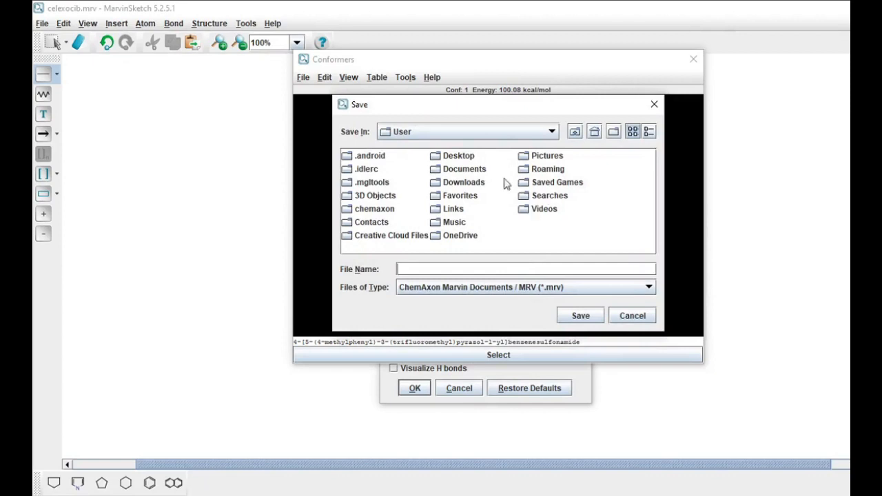
click(478, 132)
scroll(447, 203, down, 2)
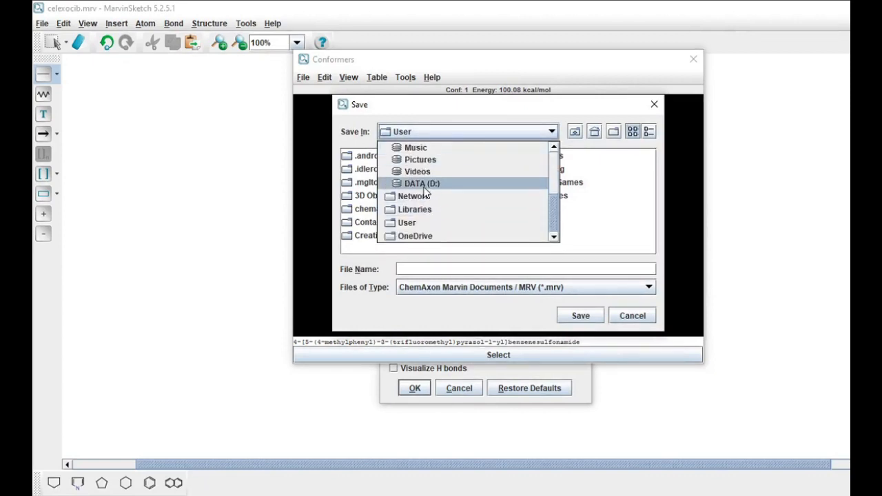
click(423, 188)
drag(536, 250, 660, 250)
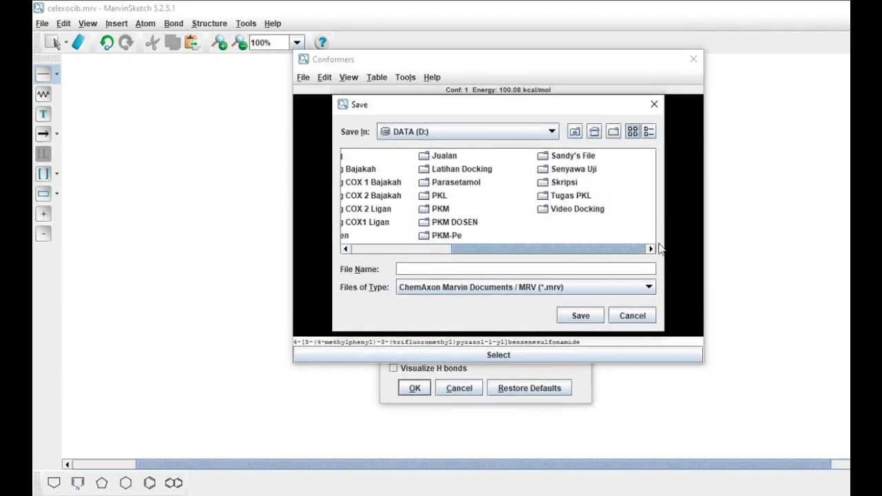
double_click(603, 209)
click(534, 290)
click(352, 189)
click(362, 170)
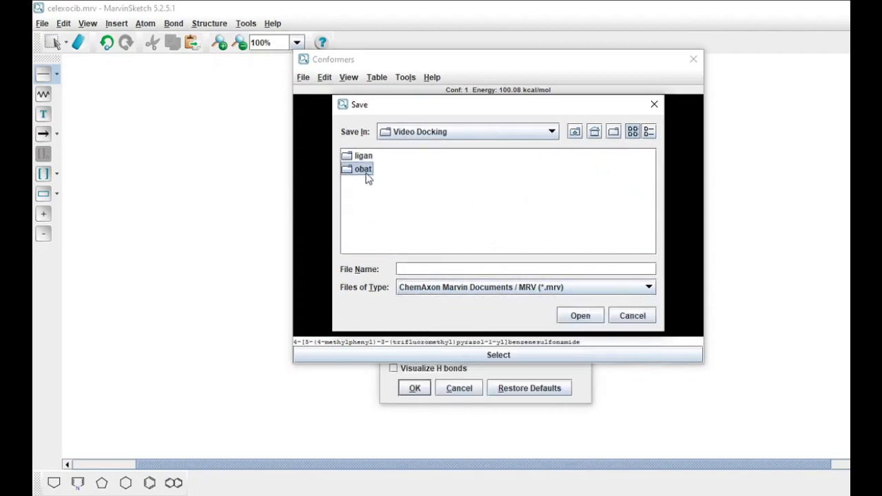
click(362, 169)
click(351, 173)
double_click(352, 170)
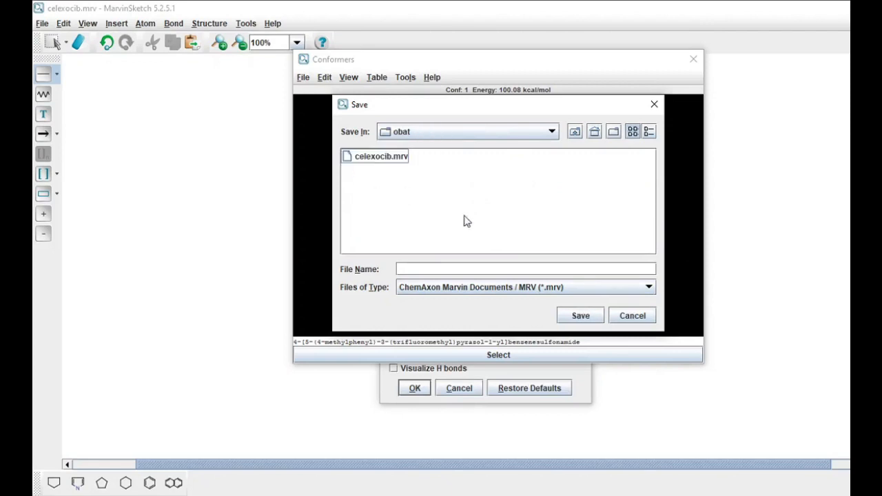
Save the conformer as celexocib in Protein Data Bank (PDB) format and close the Conformers and Conformers Options windows
click(523, 287)
scroll(517, 316, down, 2)
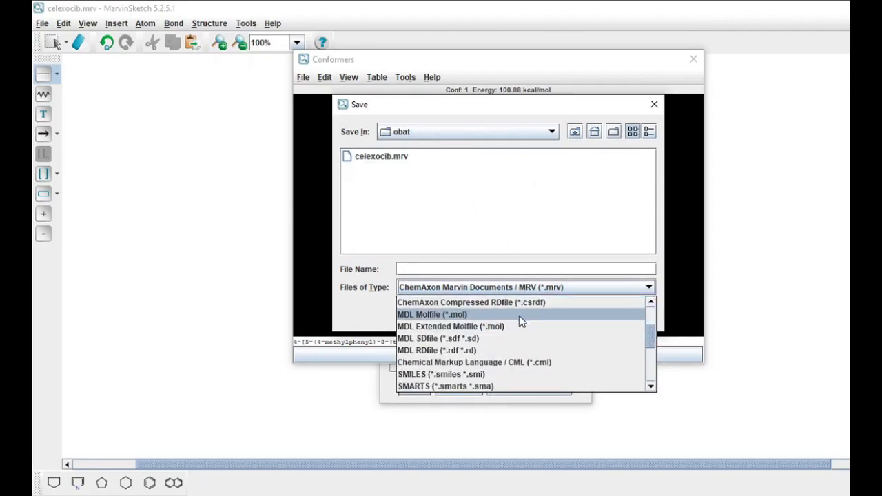
scroll(520, 324, down, 2)
scroll(516, 348, down, 2)
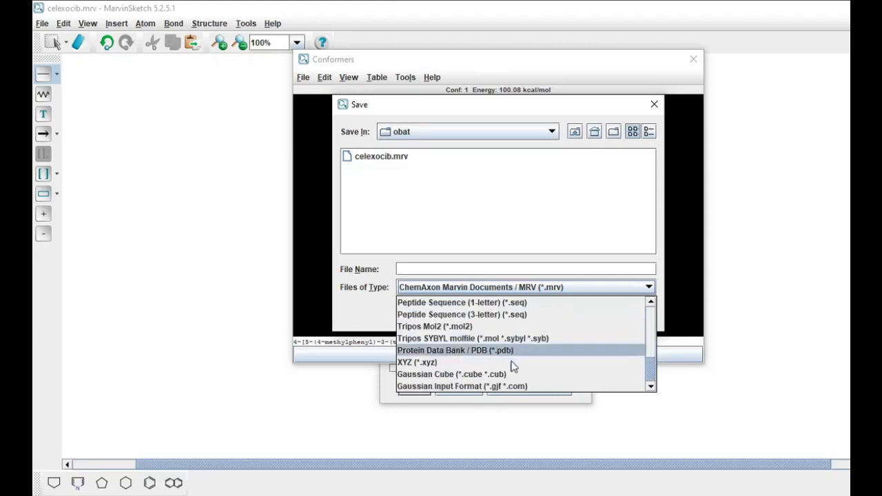
click(513, 353)
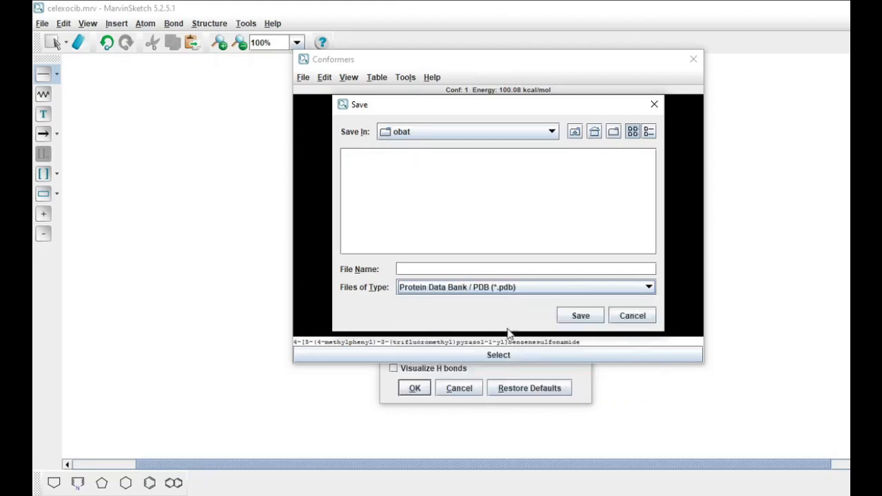
click(483, 269)
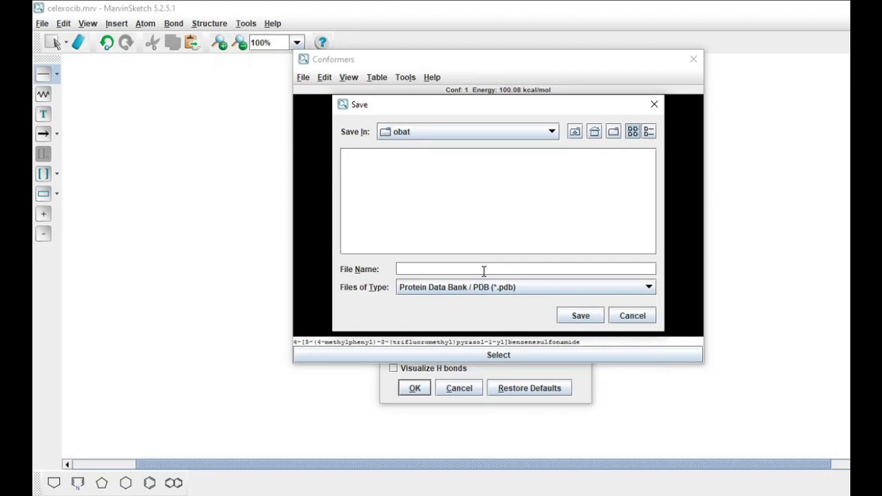
text(celexocib)
click(563, 316)
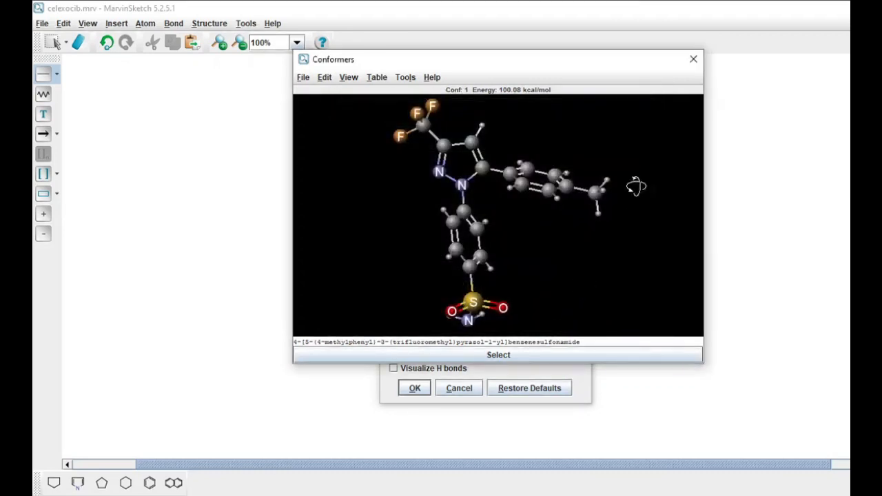
click(693, 58)
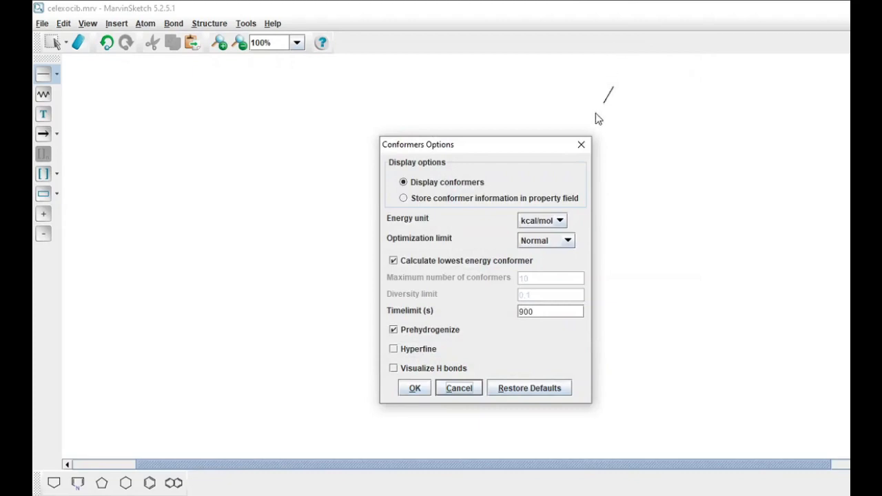
click(581, 143)
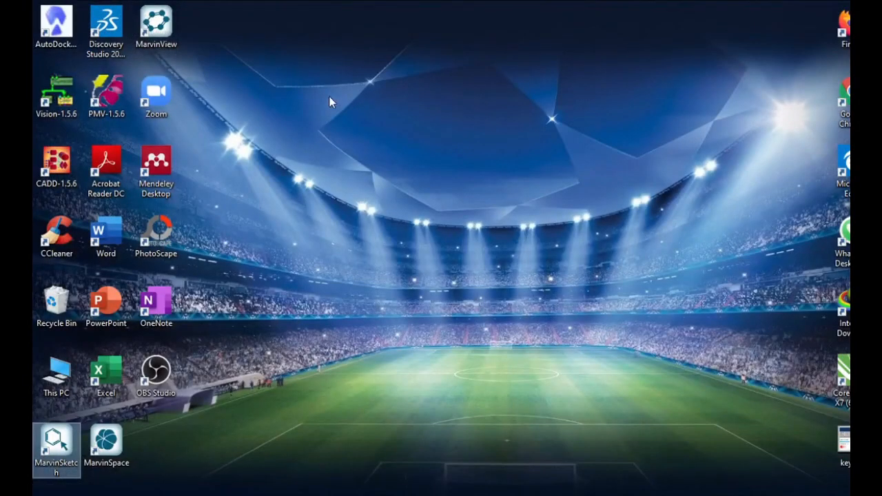
Refresh the desktop and launch AutoDockTools
right_click(282, 83)
click(302, 122)
double_click(60, 20)
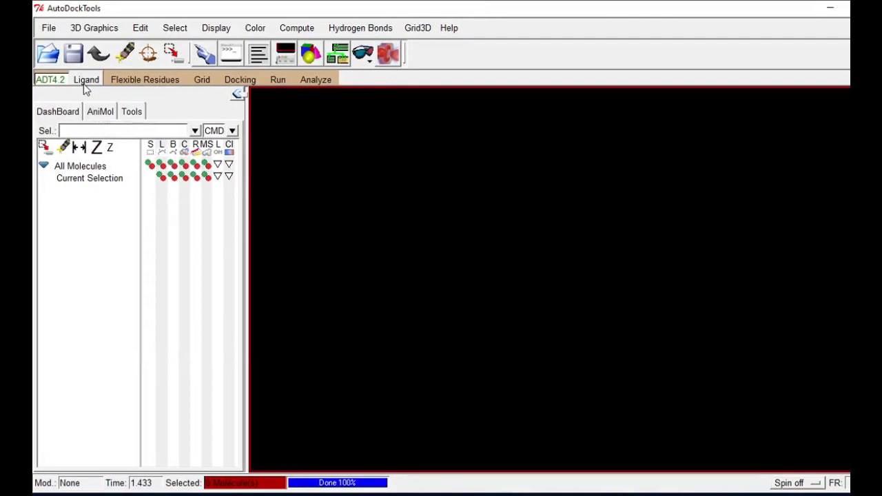
Load the celexocib PDB file from the obat folder in Video Docking as the ligand and dismiss its setup summary
click(85, 80)
mouse_move(96, 107)
click(212, 119)
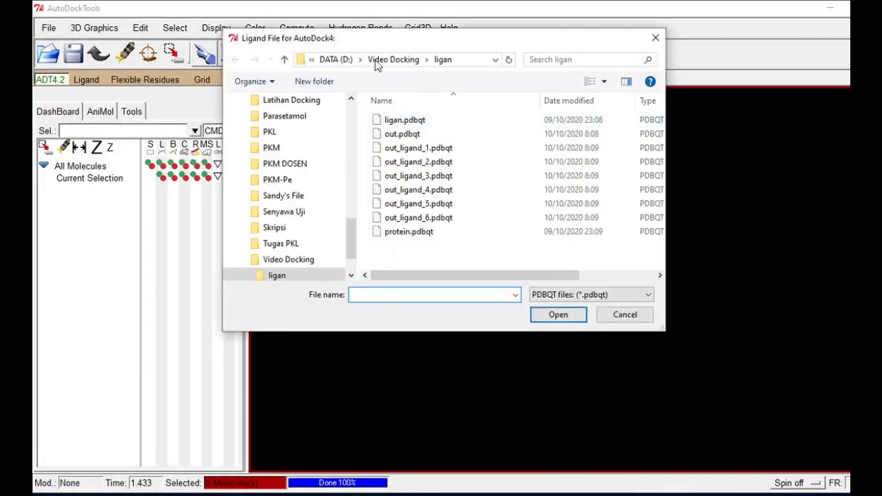
click(389, 61)
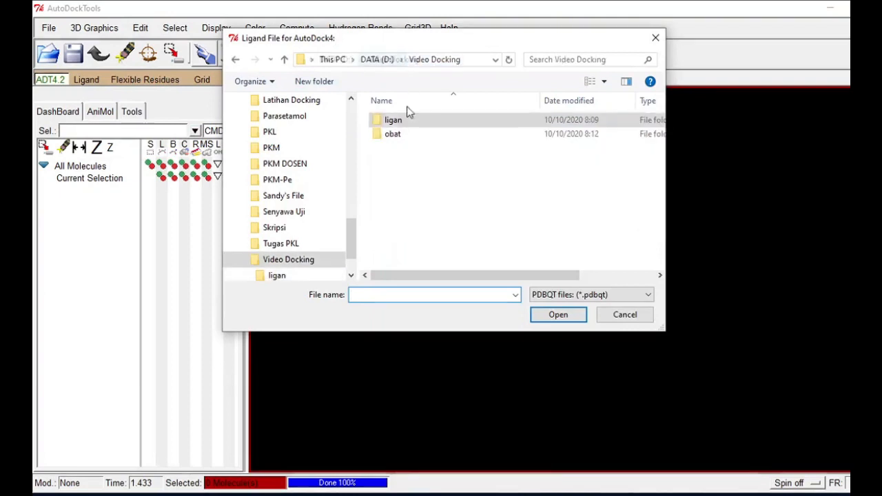
double_click(404, 133)
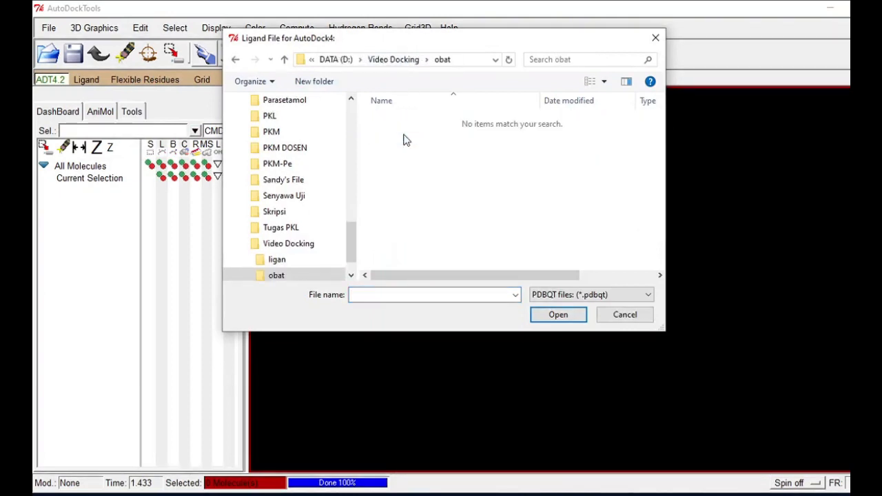
click(624, 294)
click(632, 337)
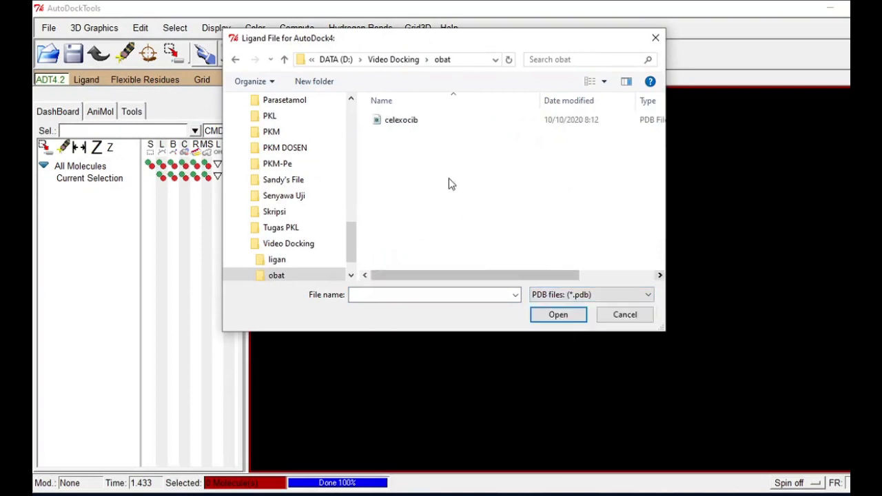
double_click(411, 120)
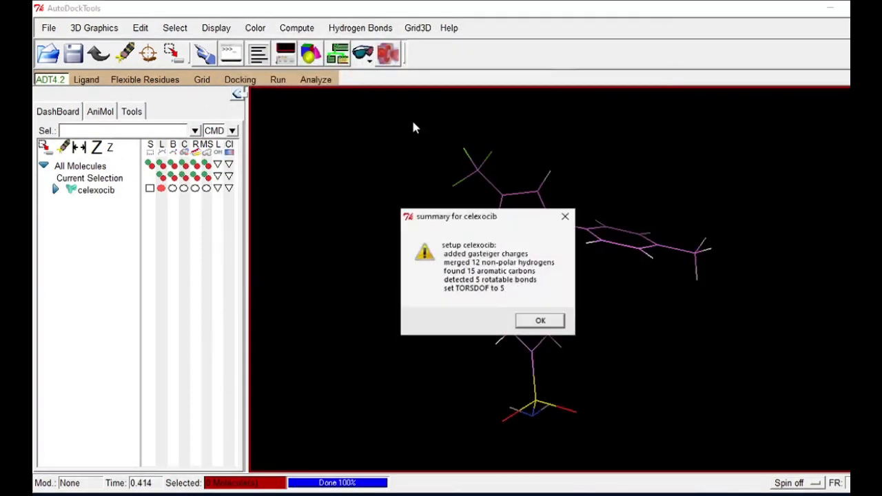
click(540, 321)
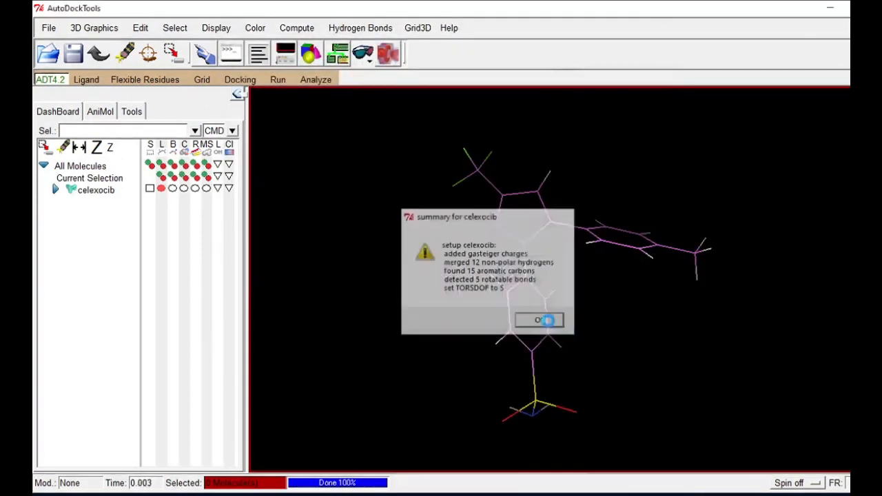
Detect the torsion tree root of the celexocib ligand
click(87, 80)
mouse_move(135, 121)
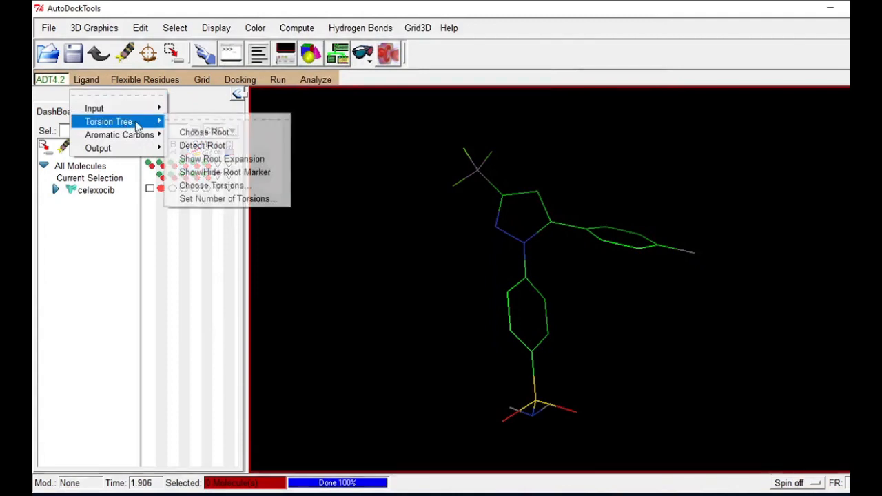
click(181, 132)
click(86, 80)
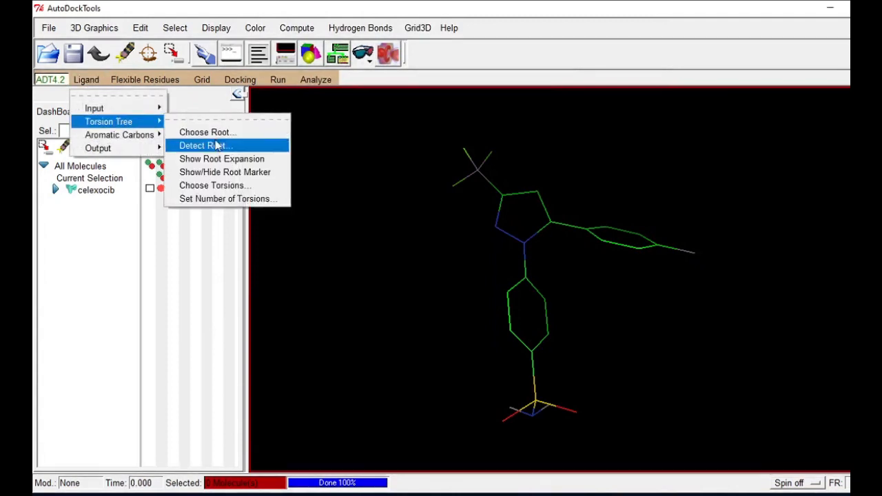
click(217, 146)
Accept the default rotatable bonds of celexocib and keep 5 active torsions moving the fewest atoms
click(91, 80)
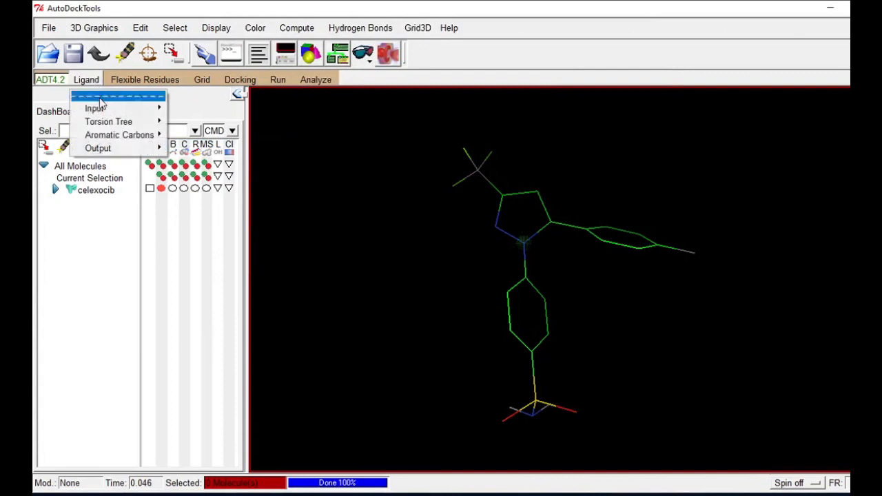
mouse_move(116, 122)
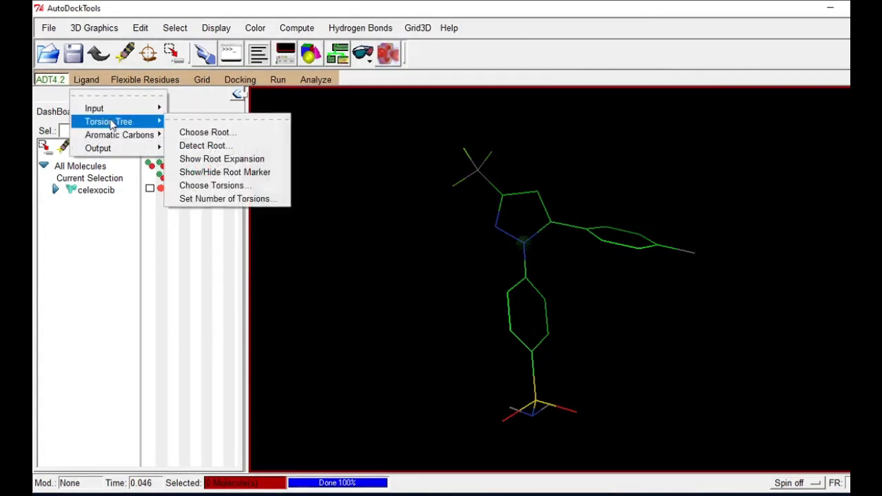
click(241, 188)
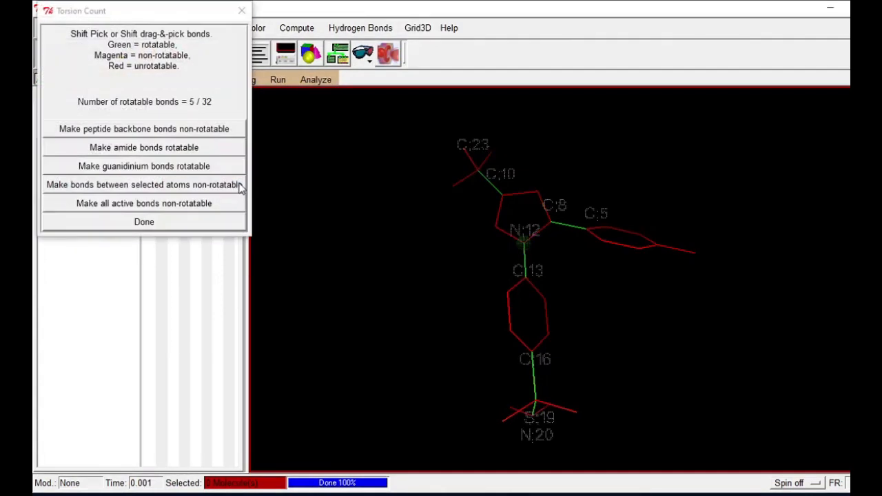
click(154, 221)
click(86, 79)
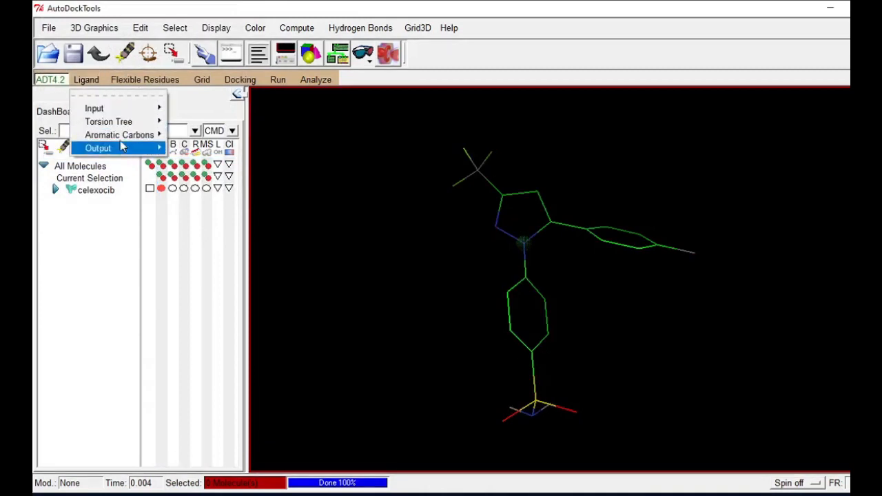
mouse_move(104, 121)
click(203, 197)
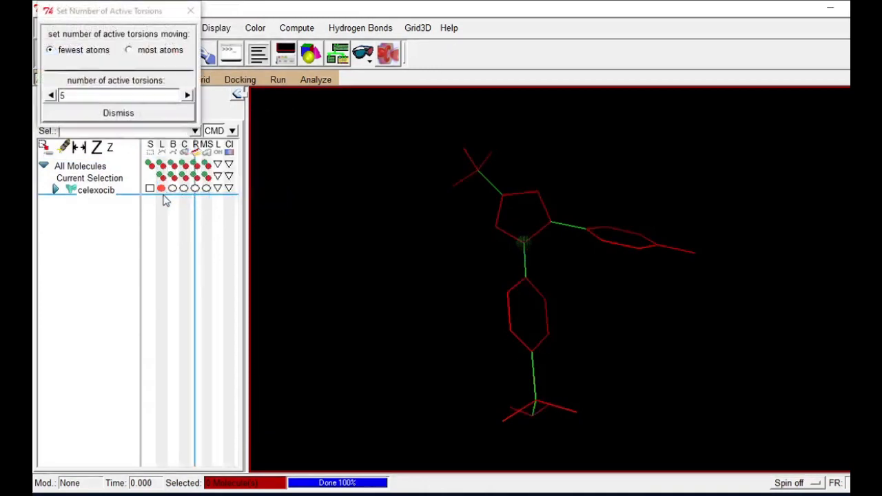
click(119, 113)
Save the prepared ligand as celexocib in PDBQT format in the obat folder of Video Docking
click(86, 79)
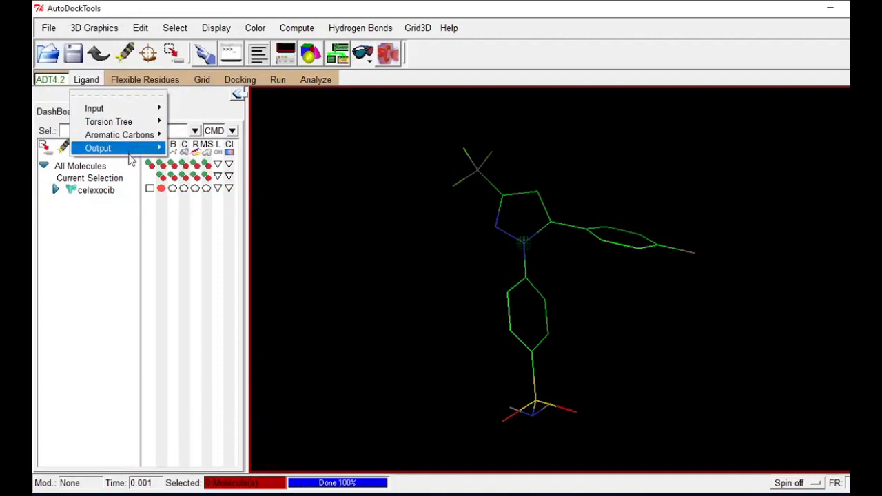
mouse_move(141, 149)
click(187, 160)
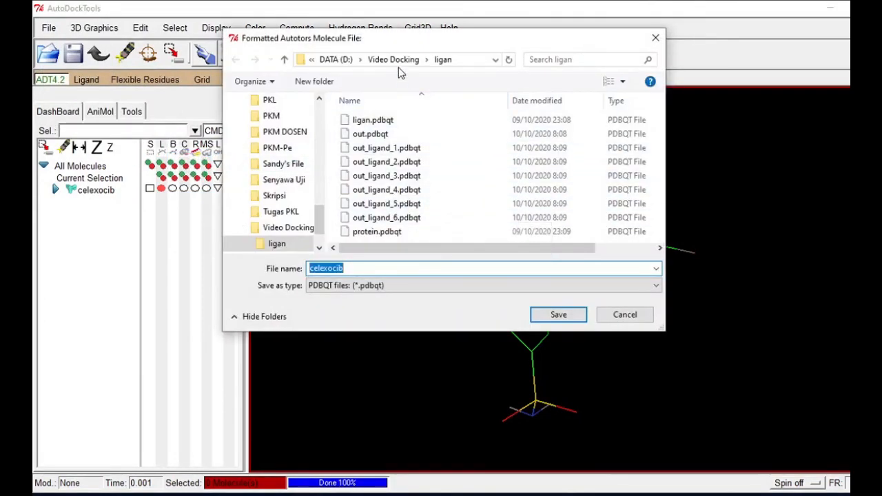
click(394, 60)
double_click(374, 137)
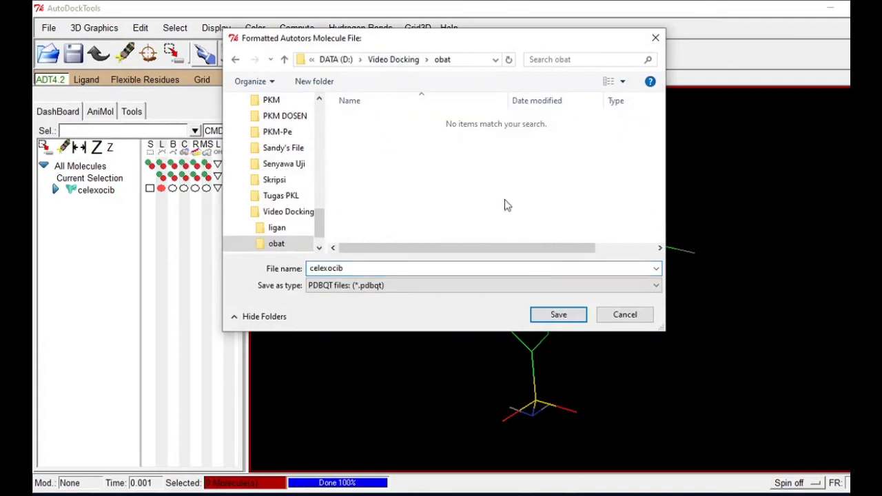
click(557, 314)
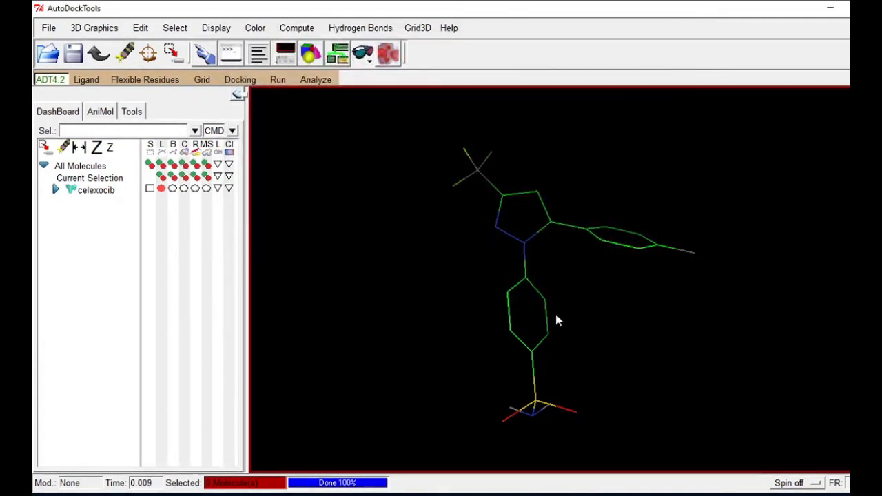
Quit AutoDockTools and confirm the exit
click(830, 11)
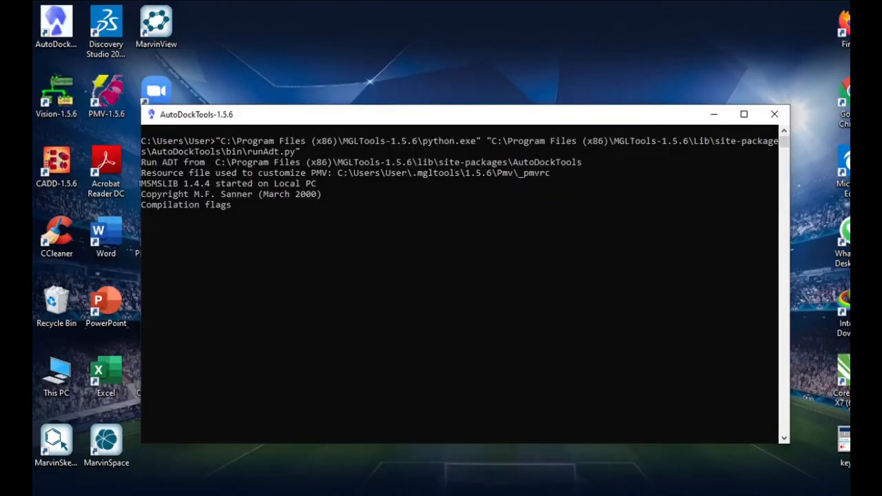
click(308, 494)
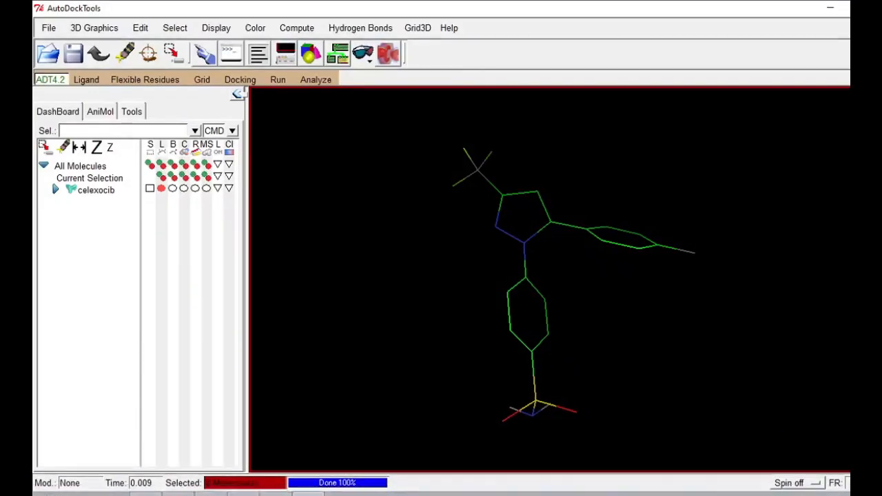
key(alt+F4)
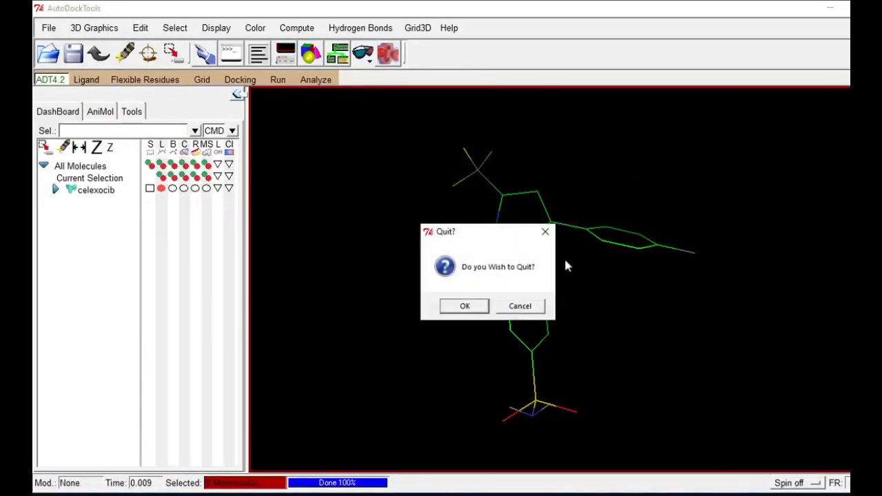
click(464, 307)
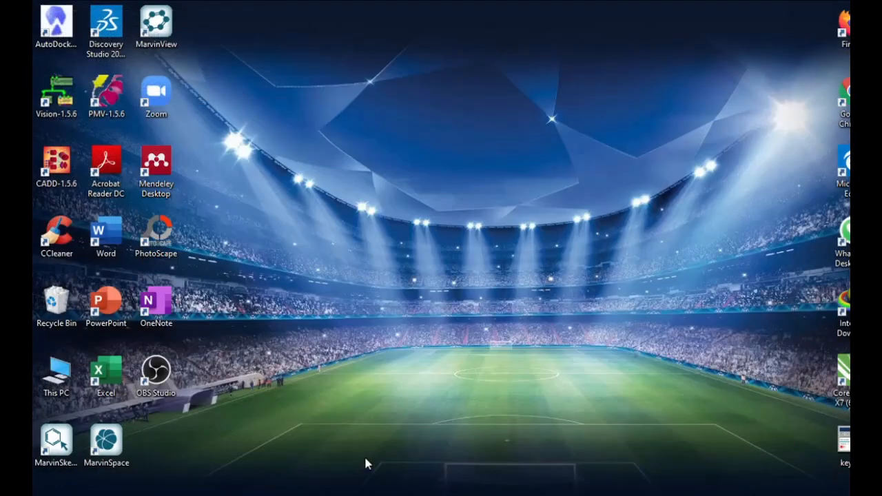
Close the leftover Notepad window with the bajakah conf file and switch to File Explorer
click(244, 493)
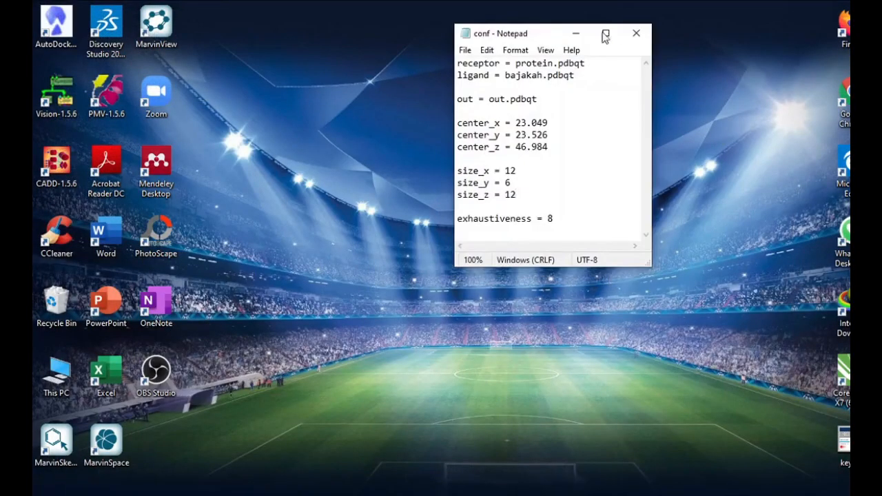
click(630, 40)
click(145, 494)
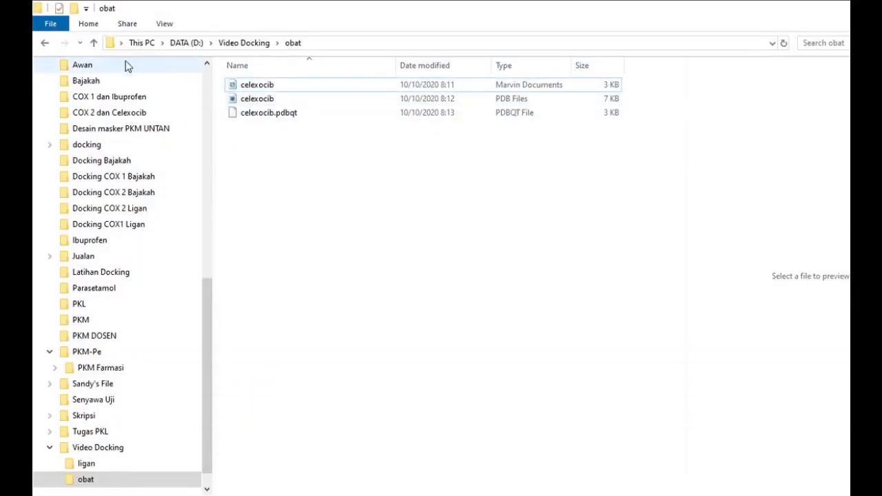
Copy conf, protein.pdbqt, vina, vina_license and vina_split from the ligan folder into the obat folder
click(44, 43)
double_click(248, 86)
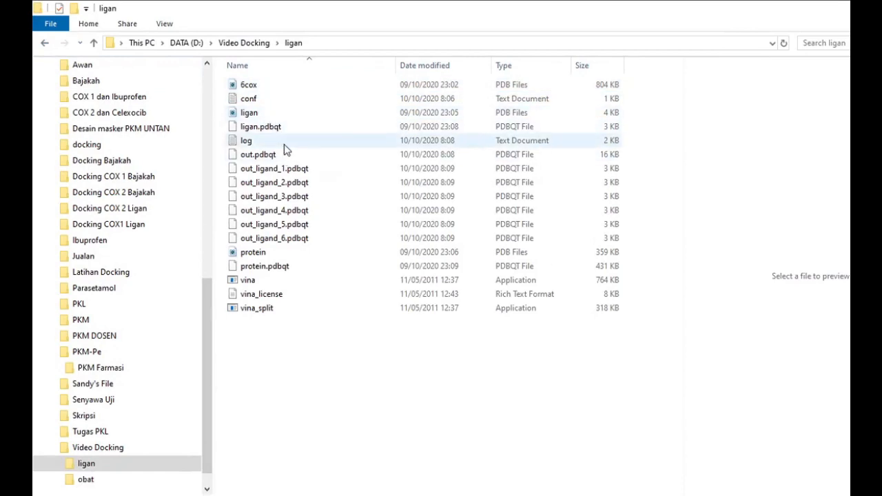
click(243, 270)
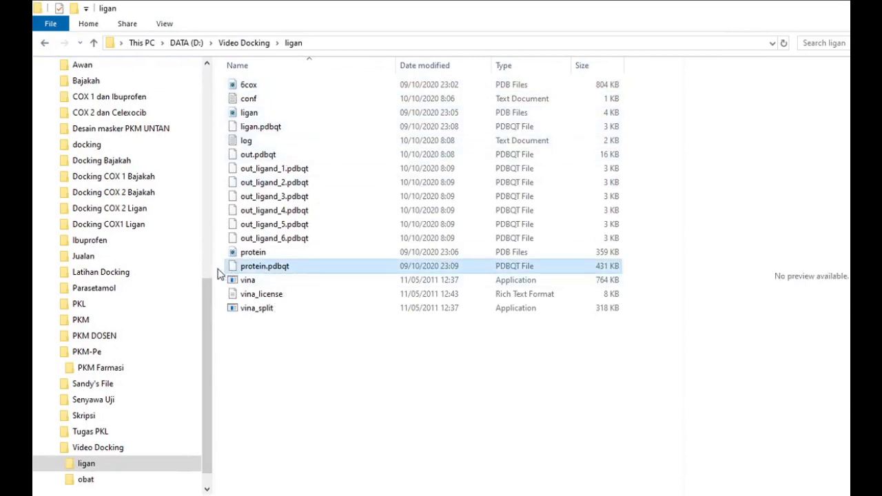
drag(216, 267, 326, 315)
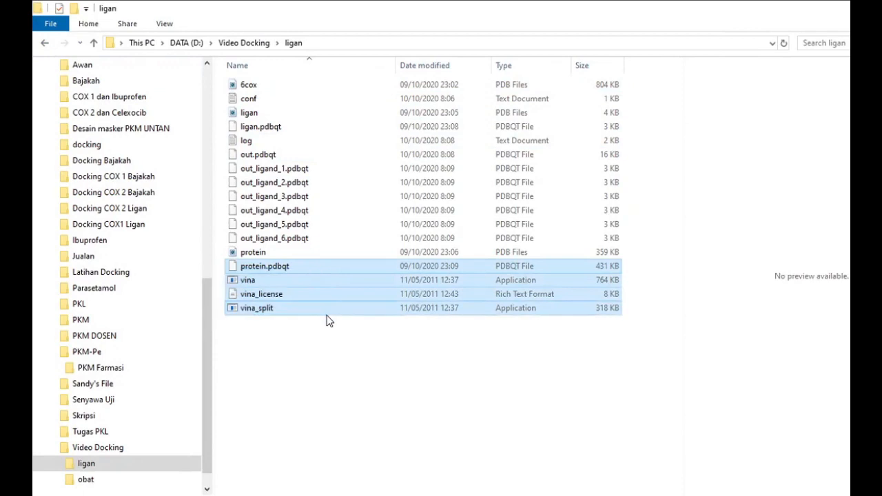
ctrl+click(248, 100)
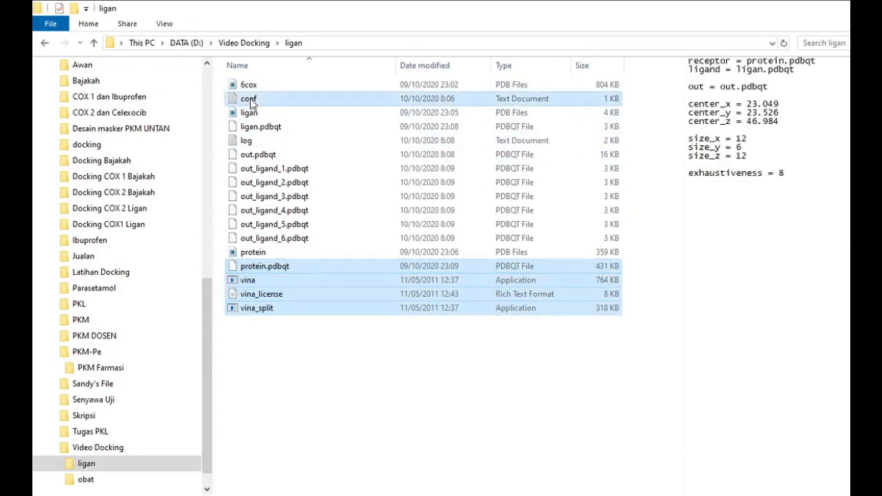
click(45, 43)
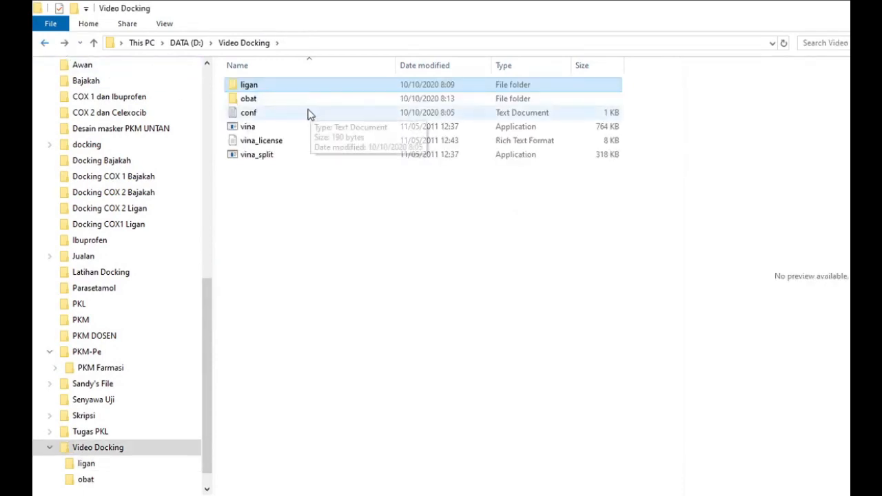
double_click(279, 99)
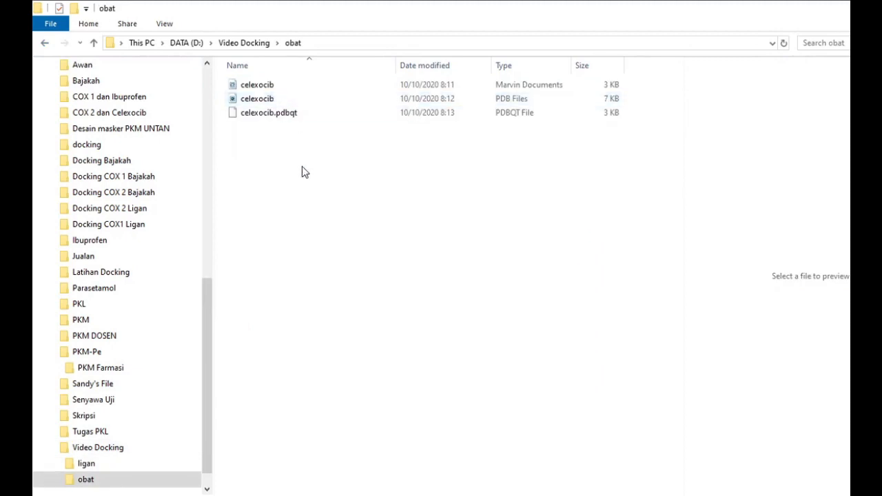
key(ctrl+v)
click(370, 246)
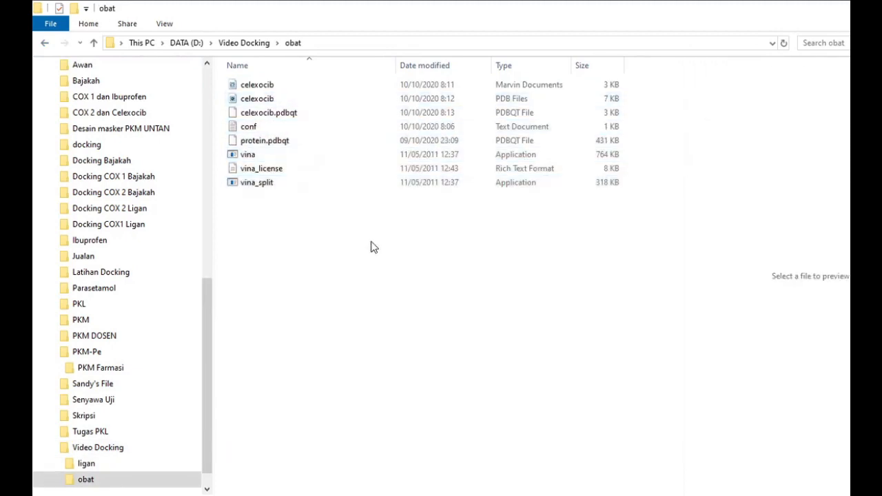
Change the ligand in obat's conf file to celexocib.pdbqt, then save and close the file
double_click(276, 128)
click(532, 75)
key(BackSpace)
key(BackSpace)
key(BackSpace)
key(BackSpace)
key(BackSpace)
text(celexocib)
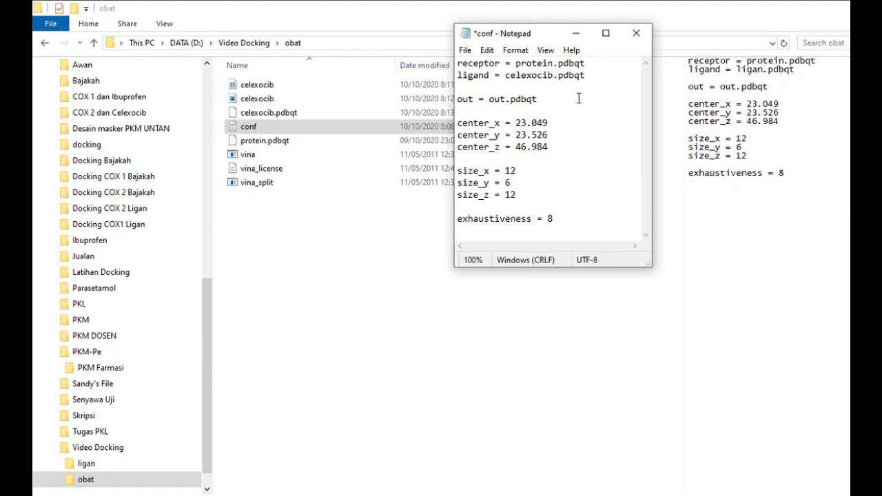
key(ctrl+s)
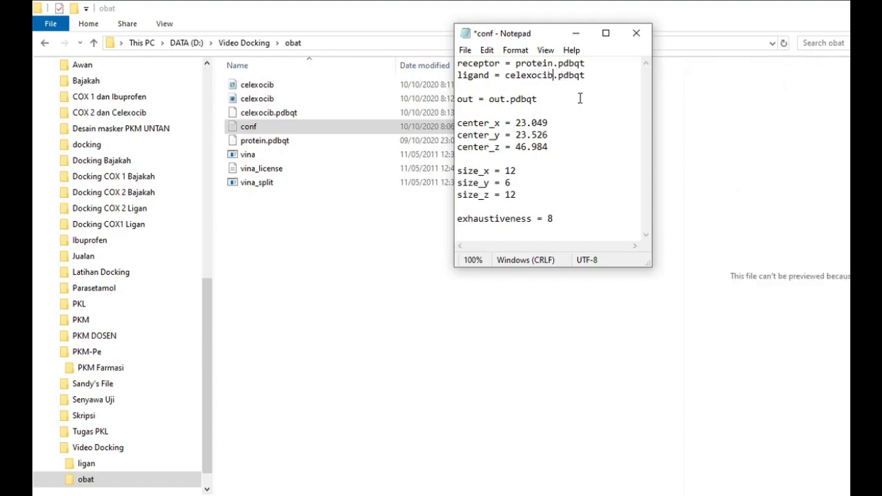
click(636, 33)
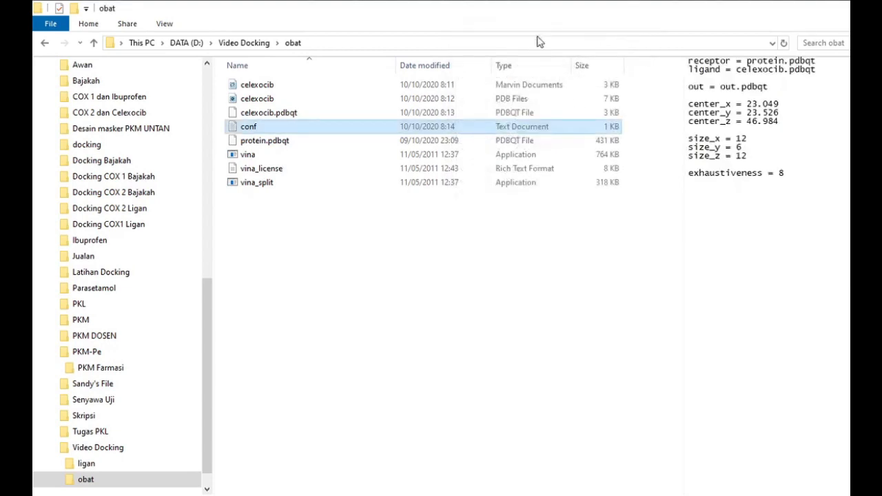
Open a command prompt in the obat folder and run "vina.exe --config conf.txt --log log.txt"
click(430, 42)
text(cmd)
key(Return)
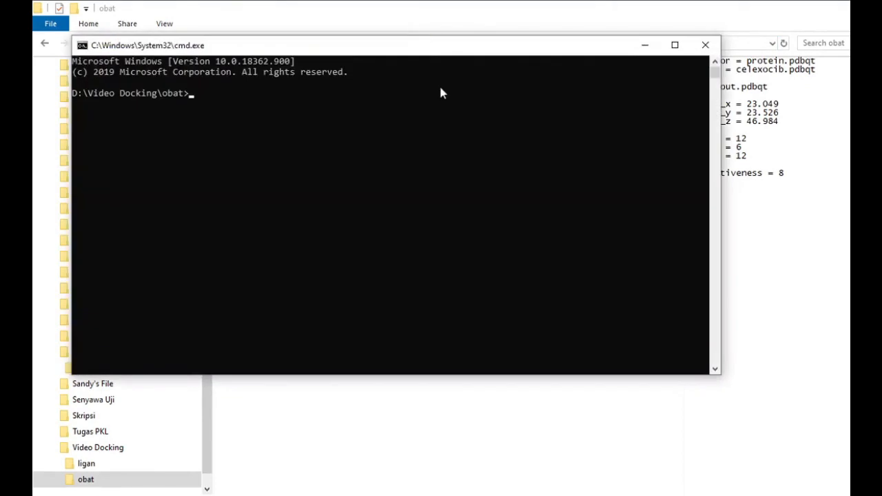
text(vina.exe --config conf.txt)
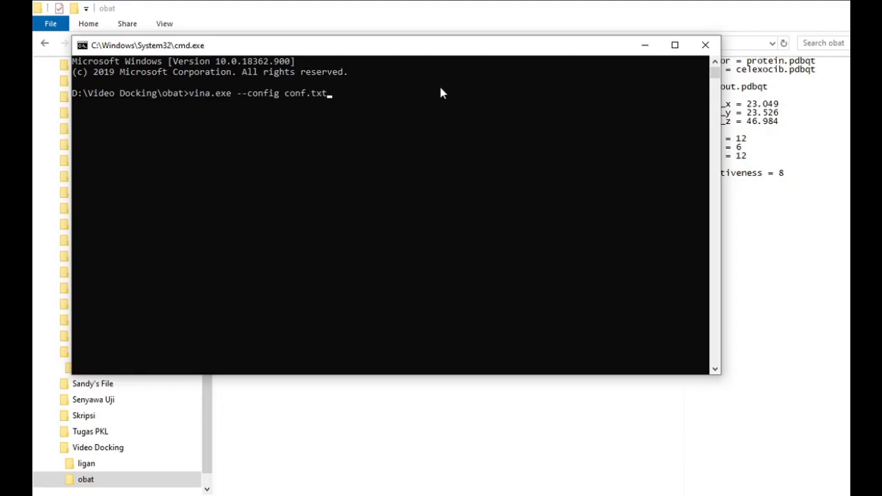
text( --log log.txt)
key(Return)
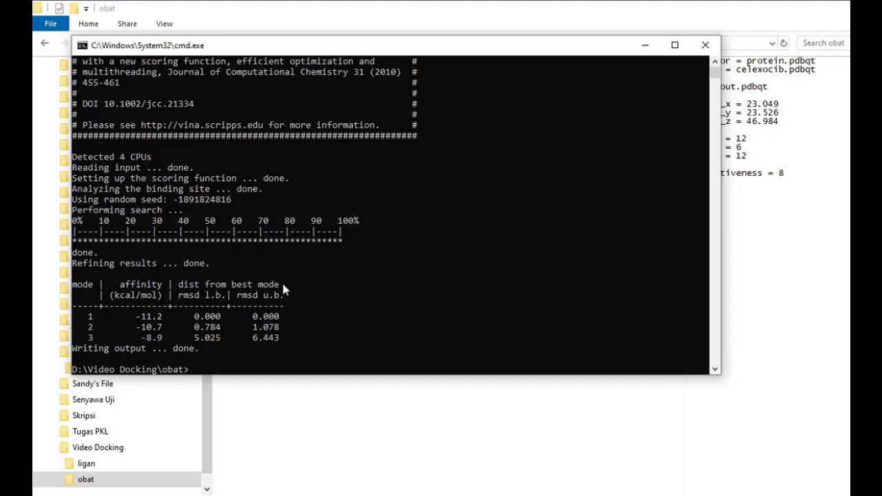
Split the docking output into separate poses with "vina_split --input out.pdbqt" and close the command prompt
text(vina_split --input ou)
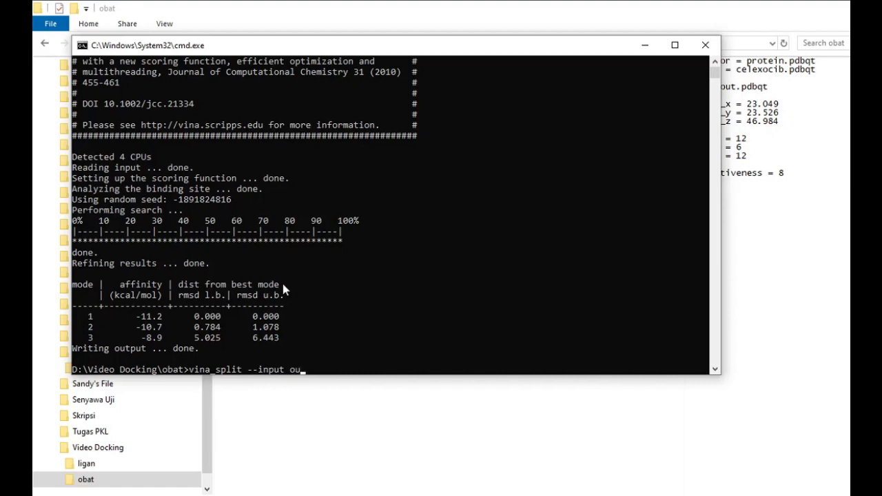
text(t.pdbqt)
key(Return)
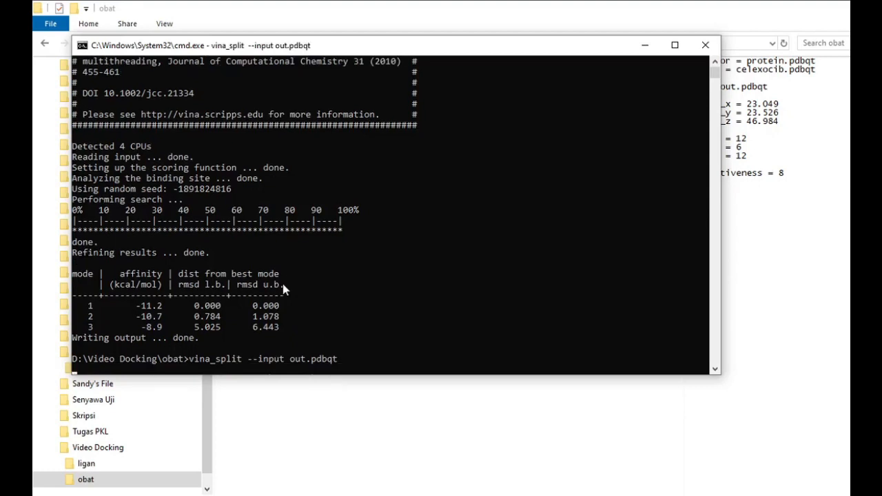
click(702, 44)
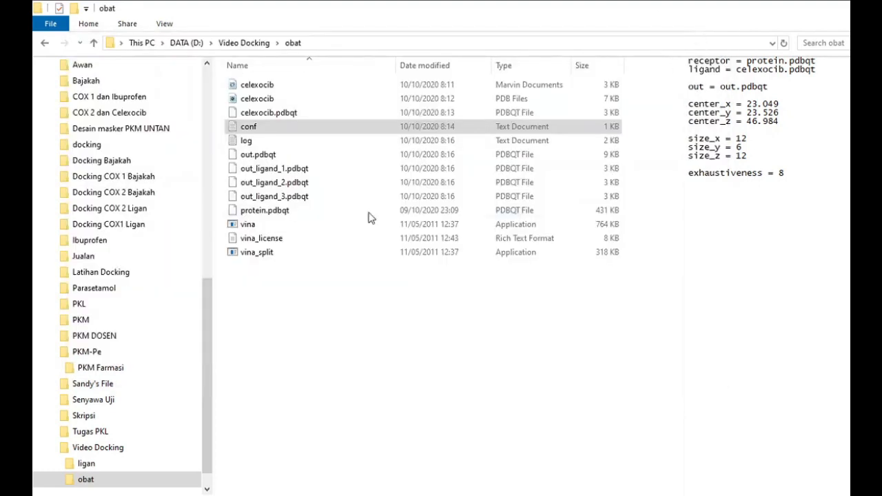
Open the log file in obat, review the affinity and RMSD of each binding mode, and close it
double_click(262, 140)
click(605, 33)
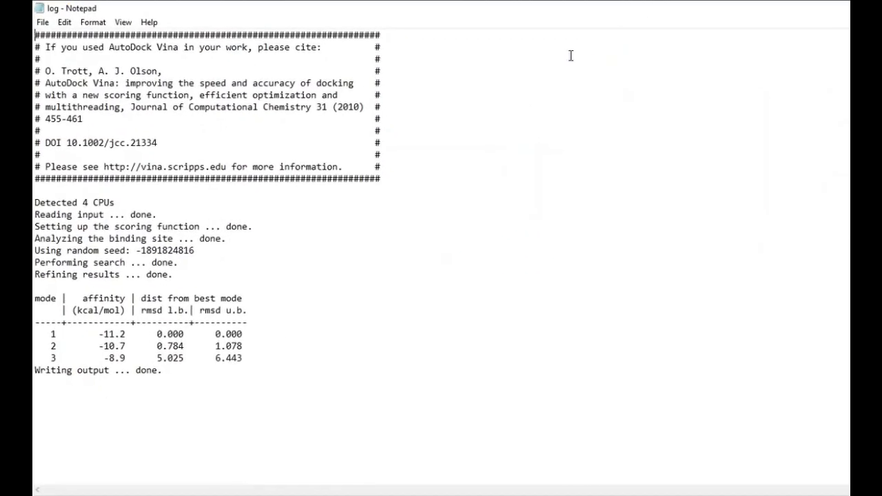
click(850, 8)
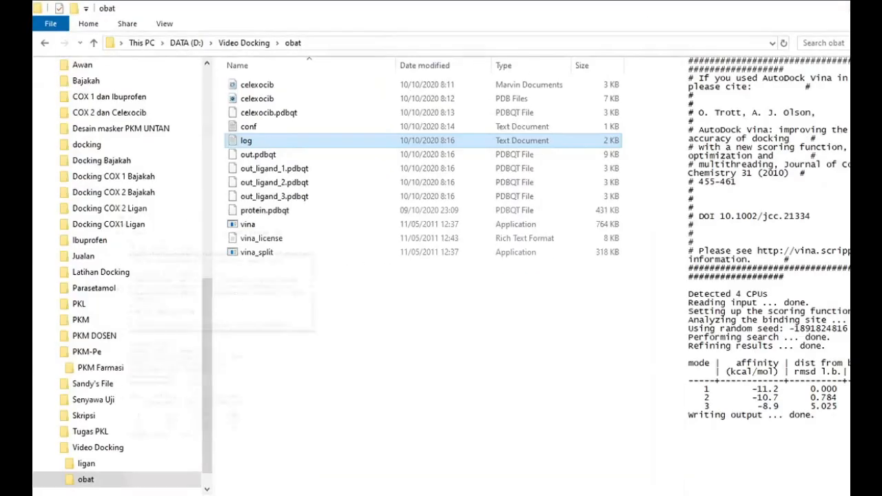